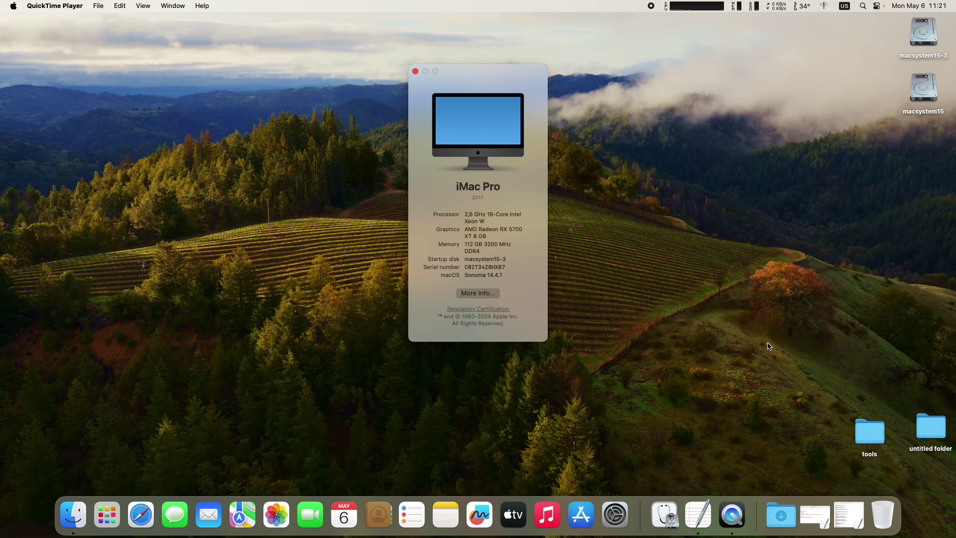
Open the "supported WiFi chipset" document from the tools folder, clear the folder window away and reposition the document on the desktop
{"action": "double_click", "coordinate": [869, 435]}
{"action": "double_click", "coordinate": [660, 382]}
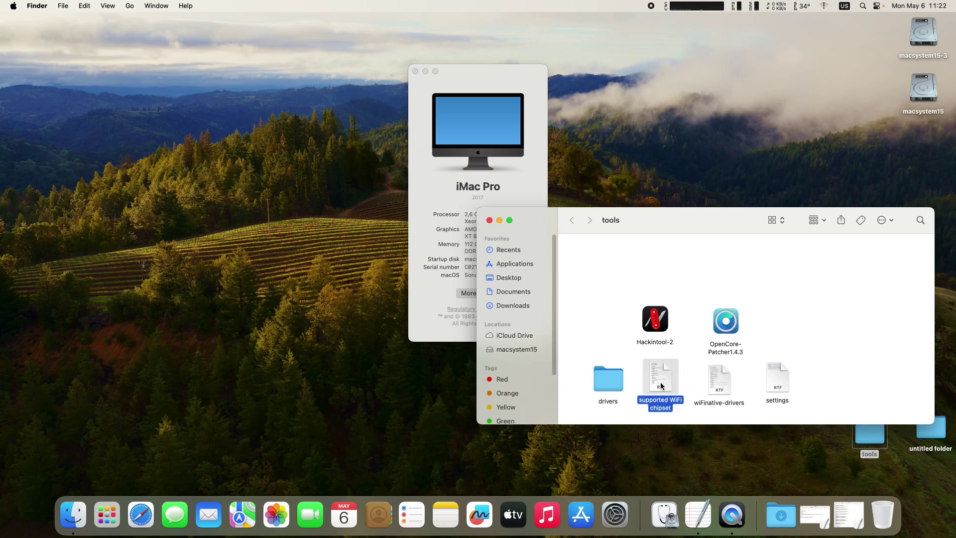
{"action": "left_click", "coordinate": [650, 223]}
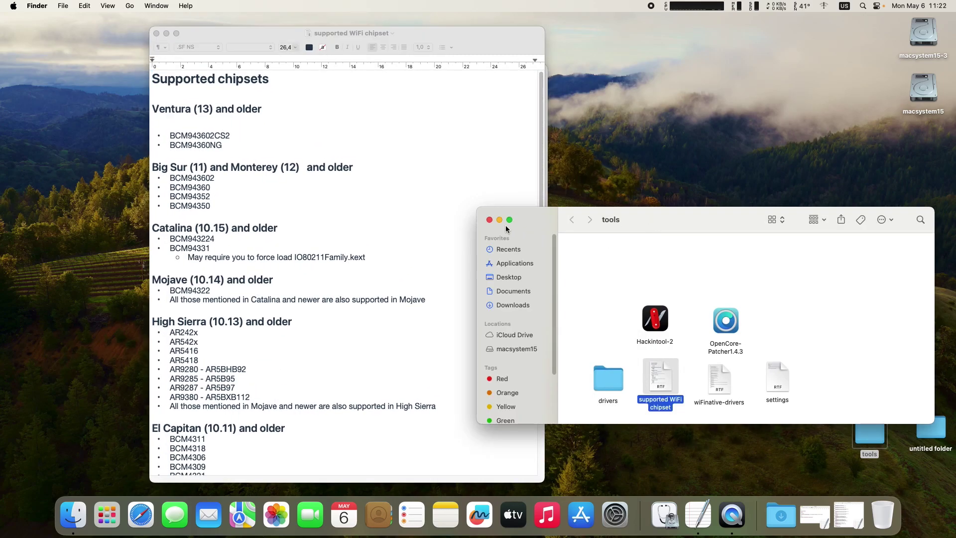
{"action": "left_click", "coordinate": [490, 219]}
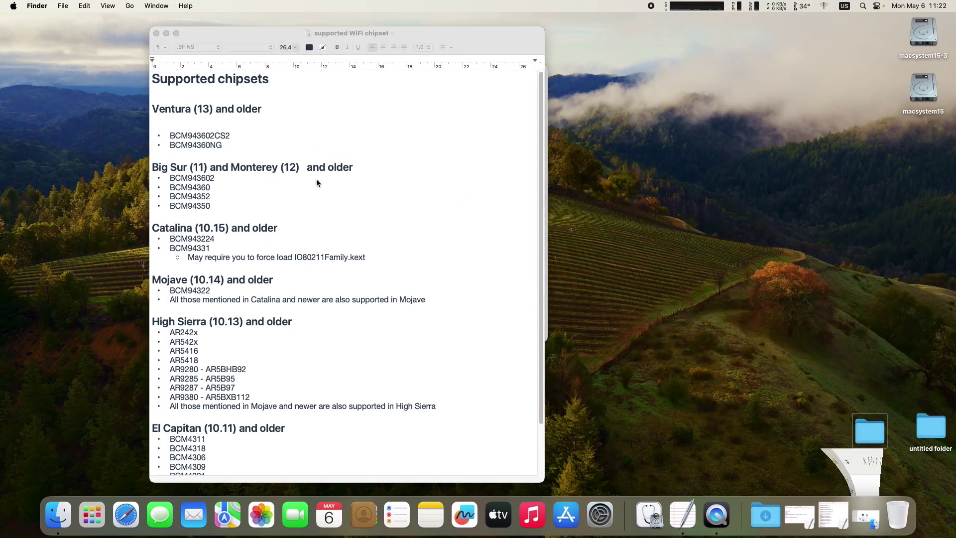
{"action": "left_click_drag", "start_coordinate": [425, 36], "coordinate": [518, 26]}
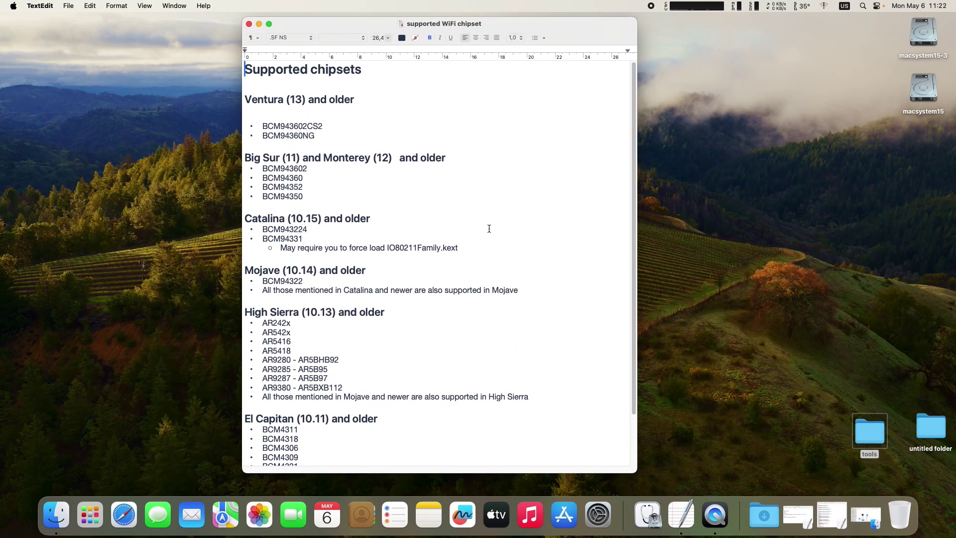
Review the supported chipsets list, marking the Ventura section and the BCM94331 entry under Catalina, and dismiss the document
{"action": "scroll", "coordinate": [473, 246], "scroll_direction": "down", "scroll_amount": 3}
{"action": "scroll", "coordinate": [476, 251], "scroll_direction": "up", "scroll_amount": 3}
{"action": "left_click_drag", "start_coordinate": [249, 93], "coordinate": [314, 142]}
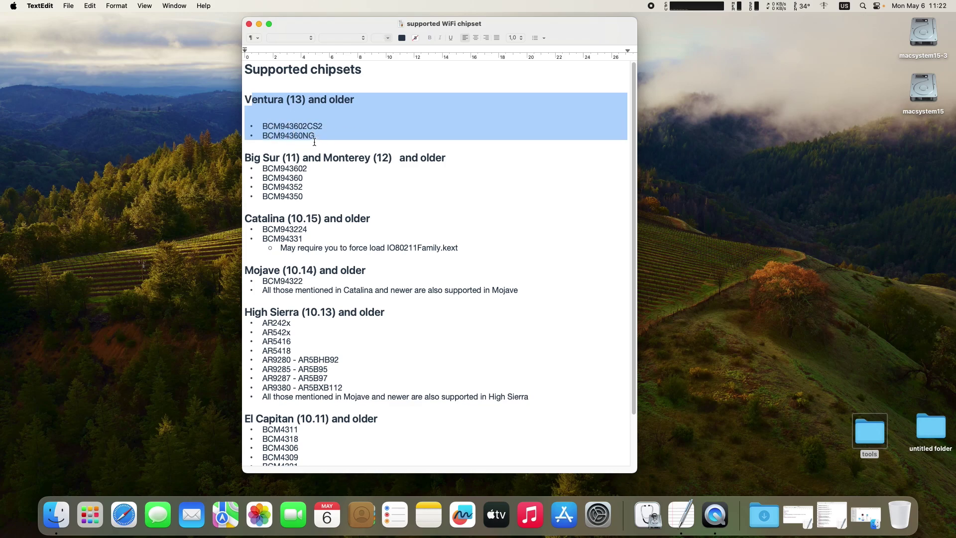
{"action": "left_click", "coordinate": [347, 133]}
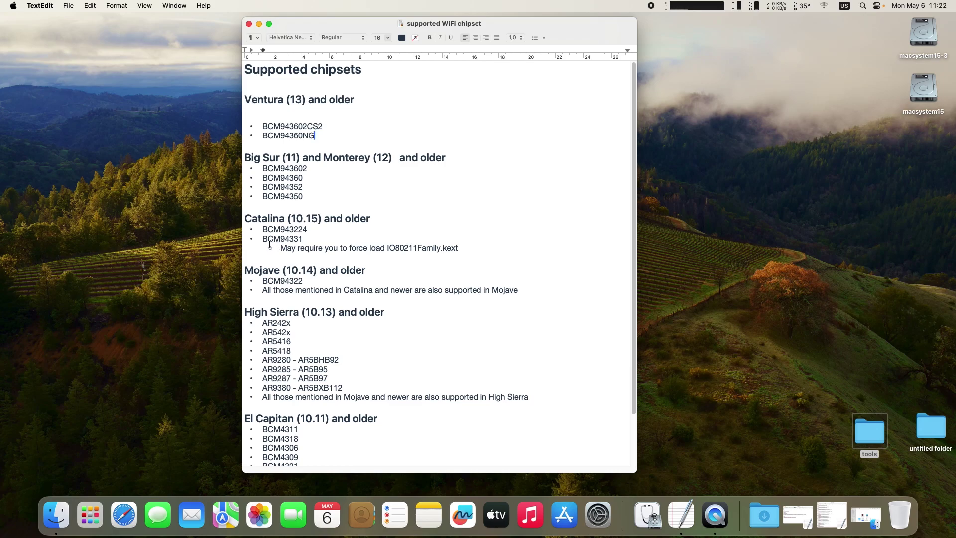
{"action": "left_click_drag", "start_coordinate": [264, 240], "coordinate": [306, 238]}
{"action": "left_click", "coordinate": [326, 188]}
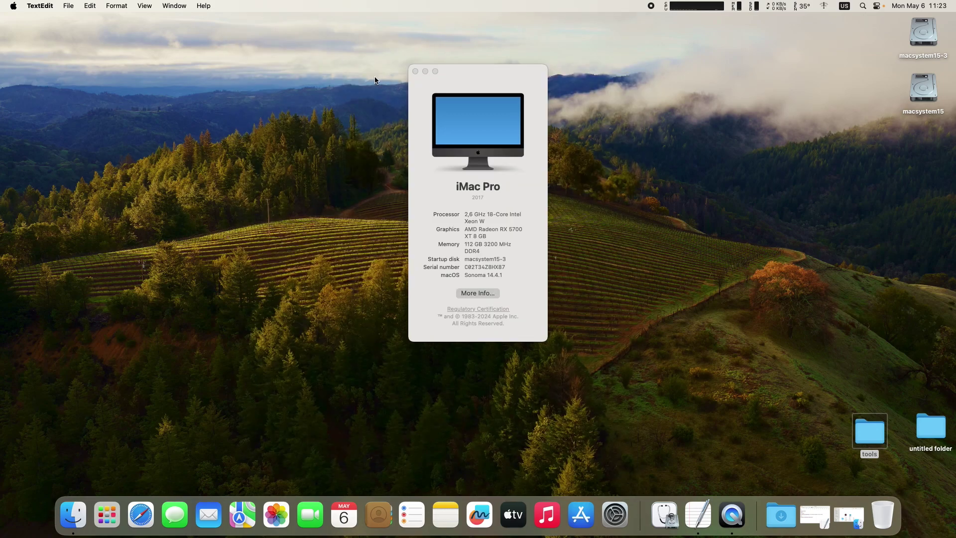
Open Hackintool from the tools folder and find the Broadcom network controller among the PCIe devices, widening the Device Name column
{"action": "double_click", "coordinate": [869, 435]}
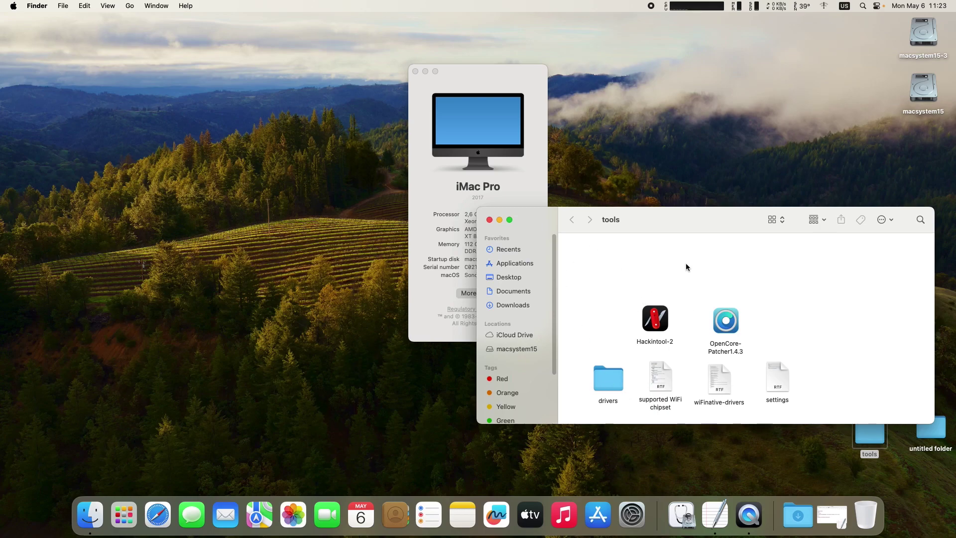
{"action": "double_click", "coordinate": [656, 317]}
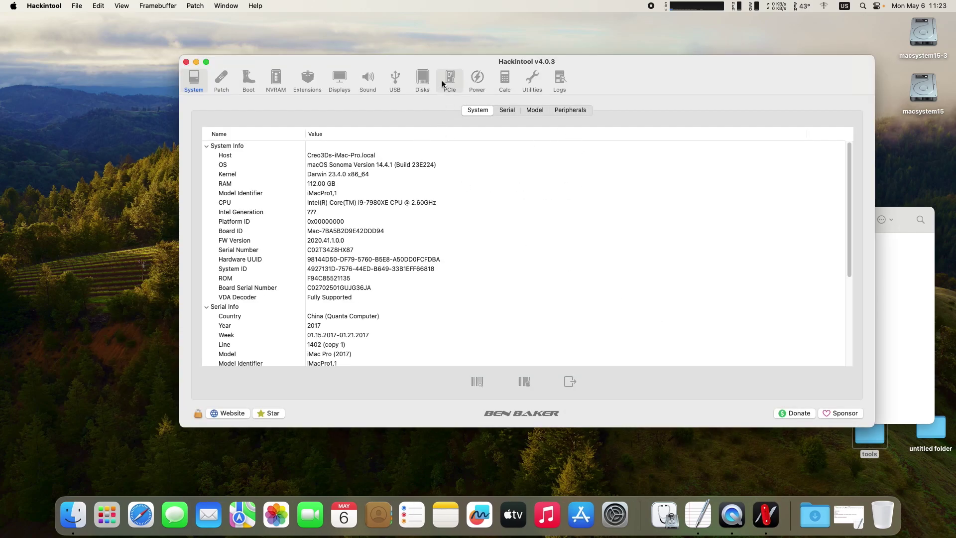
{"action": "left_click", "coordinate": [443, 83]}
{"action": "scroll", "coordinate": [604, 294], "scroll_direction": "down", "scroll_amount": 5}
{"action": "scroll", "coordinate": [604, 294], "scroll_direction": "down", "scroll_amount": 15}
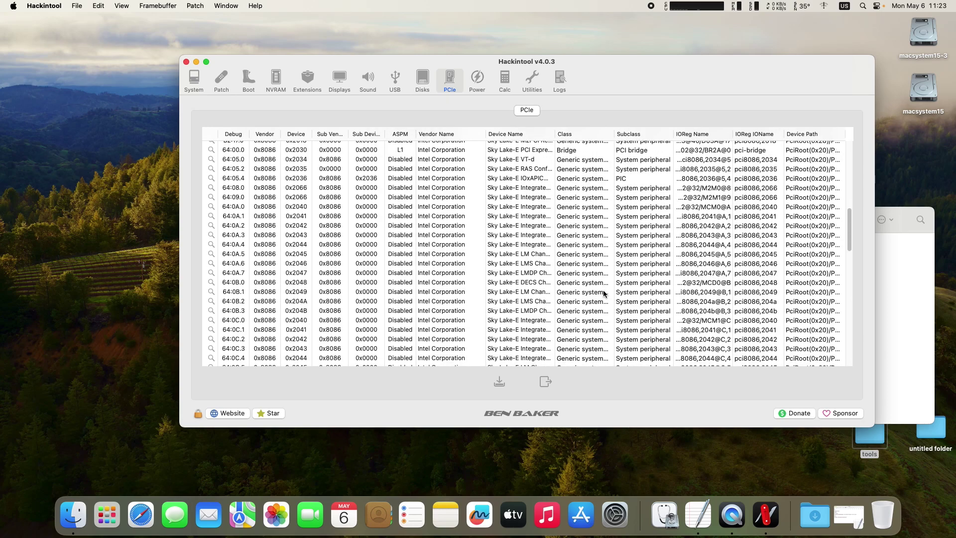
{"action": "scroll", "coordinate": [604, 294], "scroll_direction": "up", "scroll_amount": 2}
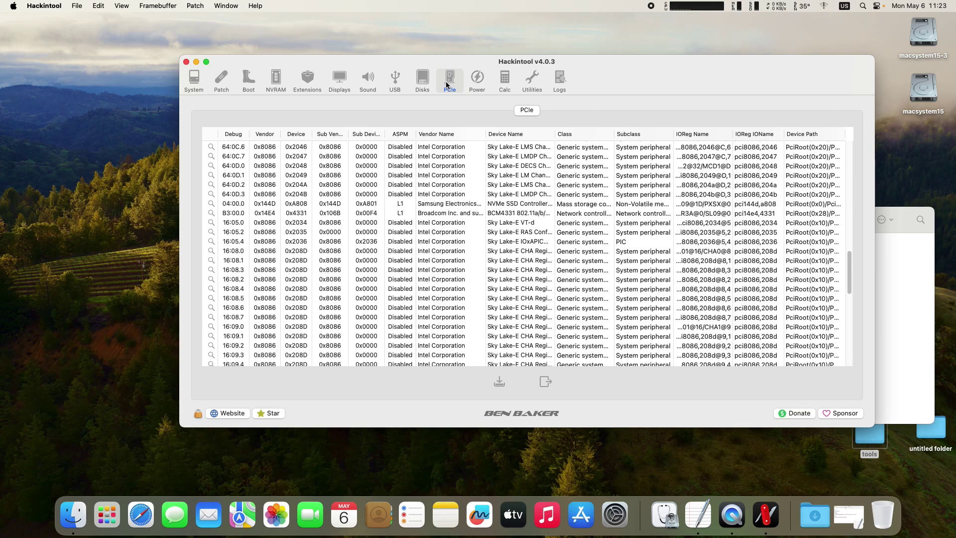
{"action": "left_click_drag", "start_coordinate": [556, 134], "coordinate": [630, 133]}
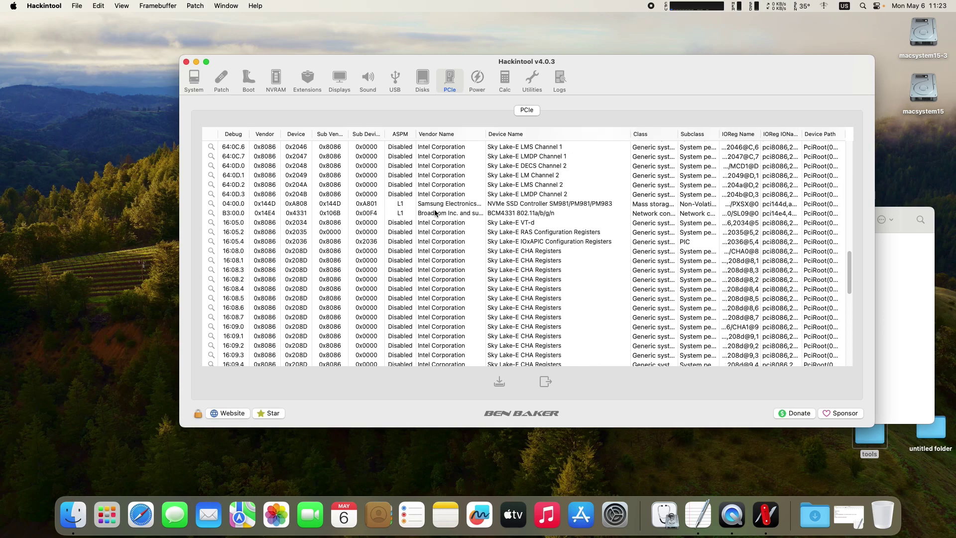
{"action": "left_click", "coordinate": [454, 214]}
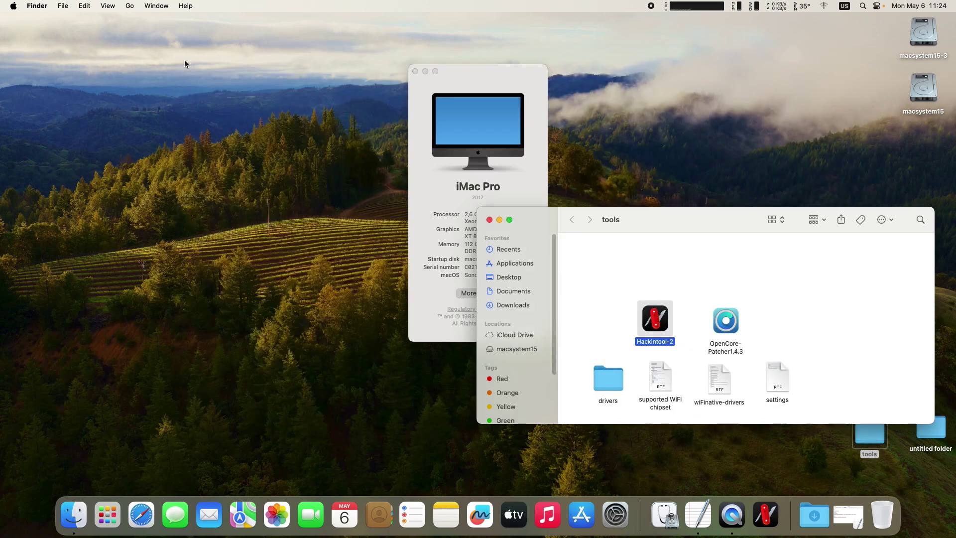
Clear the desktop of the Hackintool, tools folder and Mac information windows
{"action": "left_click", "coordinate": [187, 61]}
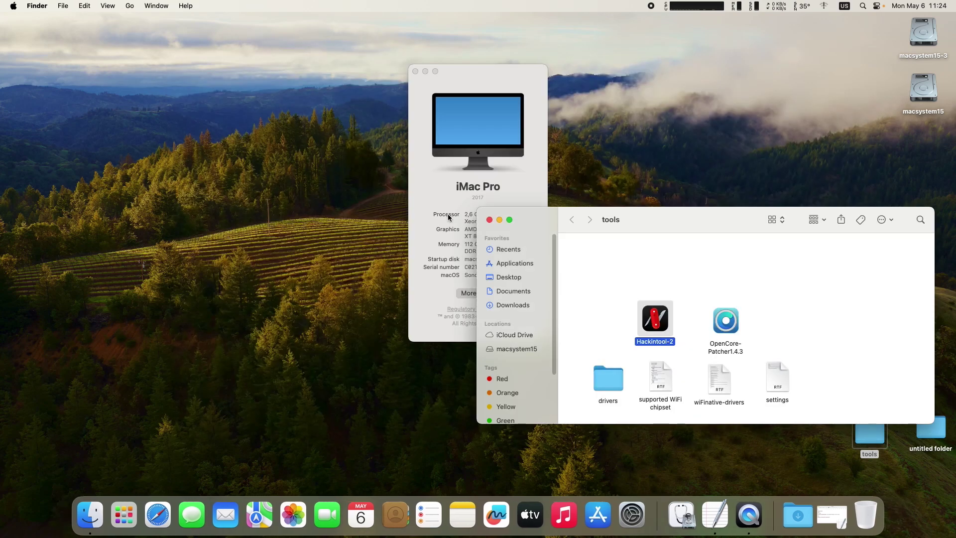
{"action": "left_click", "coordinate": [501, 222]}
{"action": "left_click", "coordinate": [415, 72]}
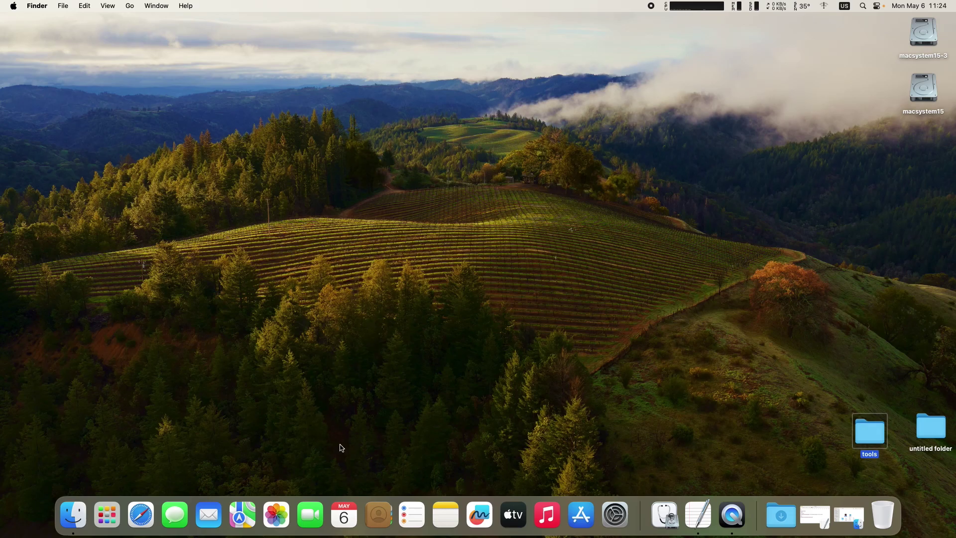
Switch to OpenCore Configurator and mount the EFI partition on disk2s1 (CT4000P3SSD8), authorizing it with the account password
{"action": "left_click", "coordinate": [107, 516]}
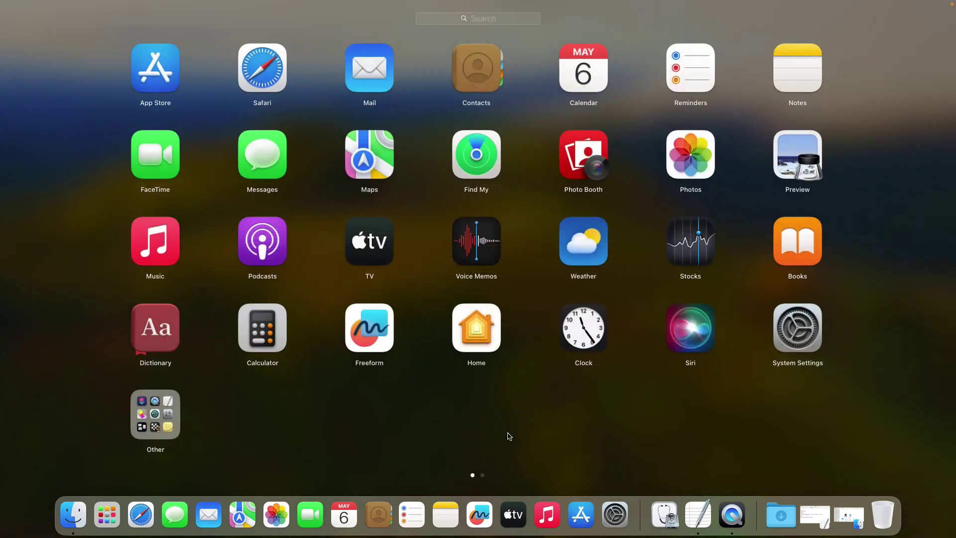
{"action": "scroll", "coordinate": [506, 437], "scroll_direction": "right", "scroll_amount": 3}
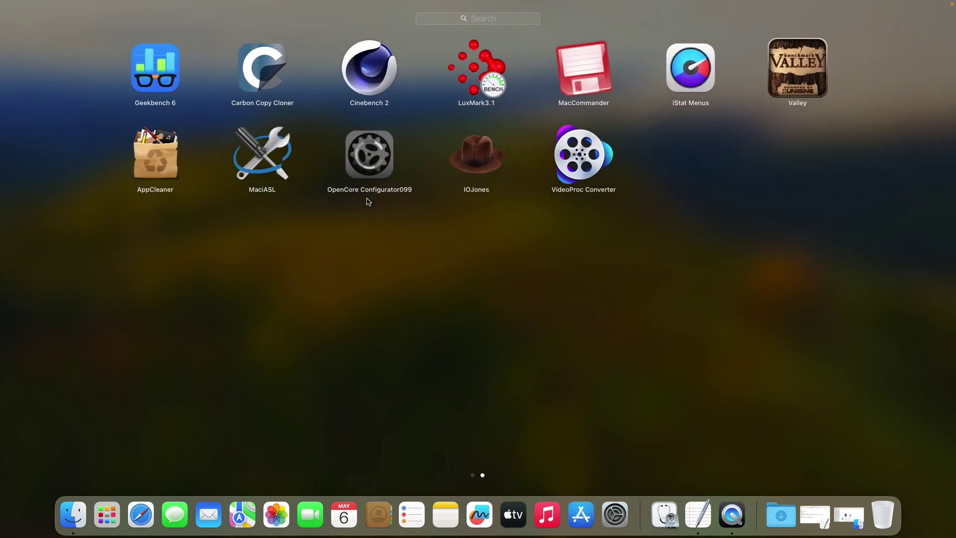
{"action": "left_click", "coordinate": [380, 156]}
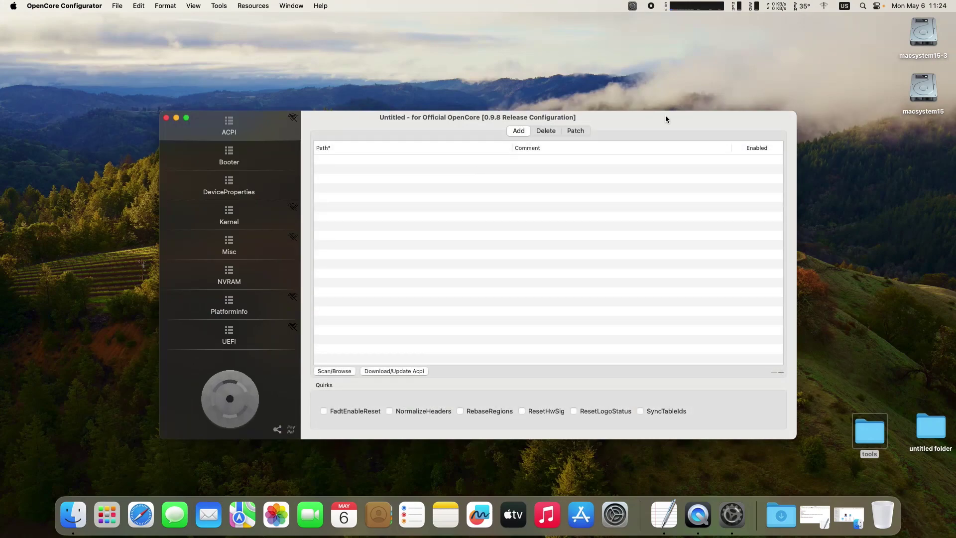
{"action": "left_click", "coordinate": [632, 6]}
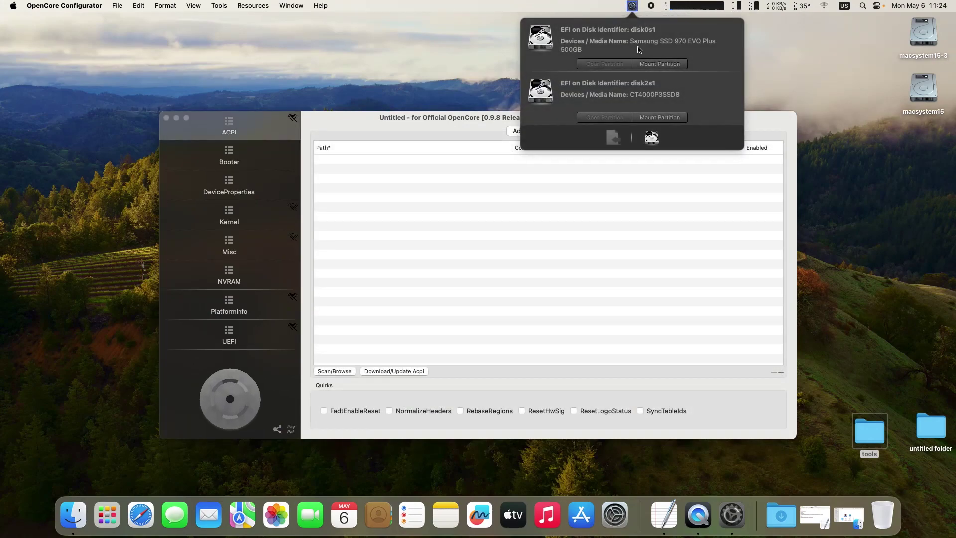
{"action": "left_click", "coordinate": [663, 117]}
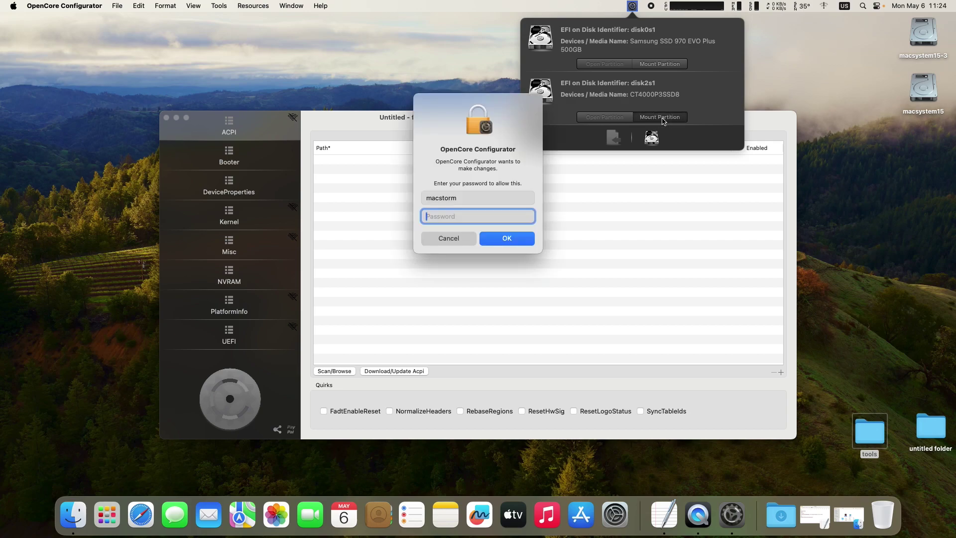
{"action": "type", "text": "*****"}
{"action": "key", "text": "Return"}
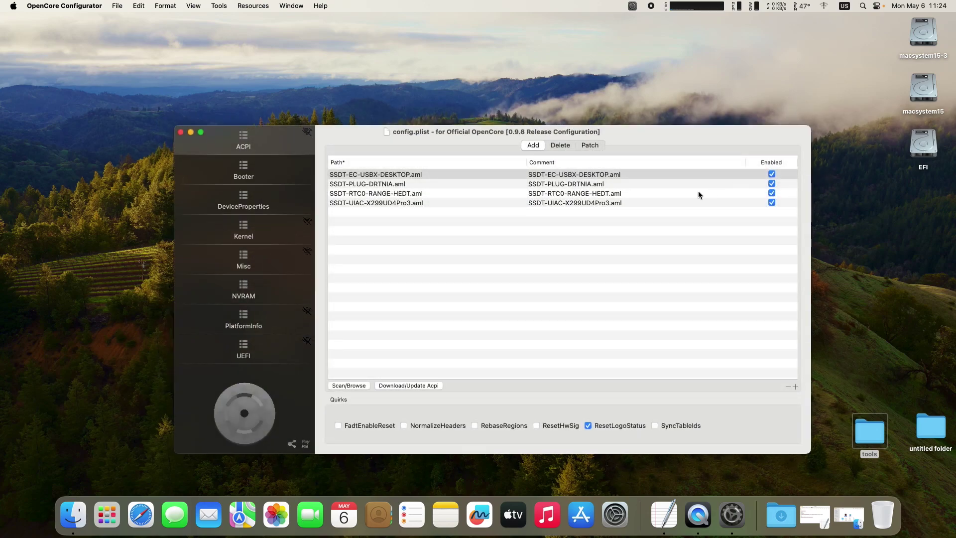
Browse the mounted EFI volume down to the OC folder, close its window and reposition the config.plist window
{"action": "double_click", "coordinate": [923, 144]}
{"action": "left_click", "coordinate": [600, 282]}
{"action": "double_click", "coordinate": [600, 282]}
{"action": "double_click", "coordinate": [662, 279]}
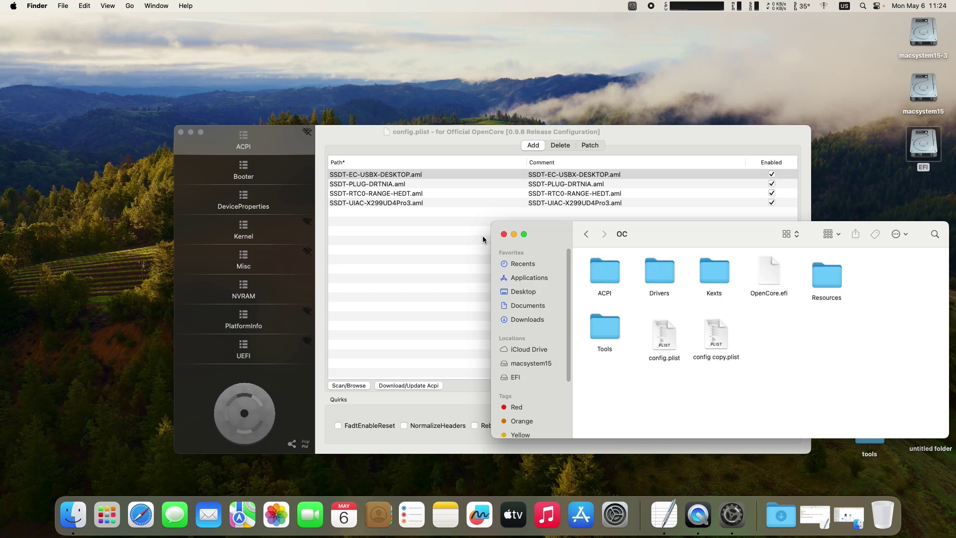
{"action": "left_click", "coordinate": [504, 235]}
{"action": "left_click_drag", "start_coordinate": [362, 133], "coordinate": [325, 77]}
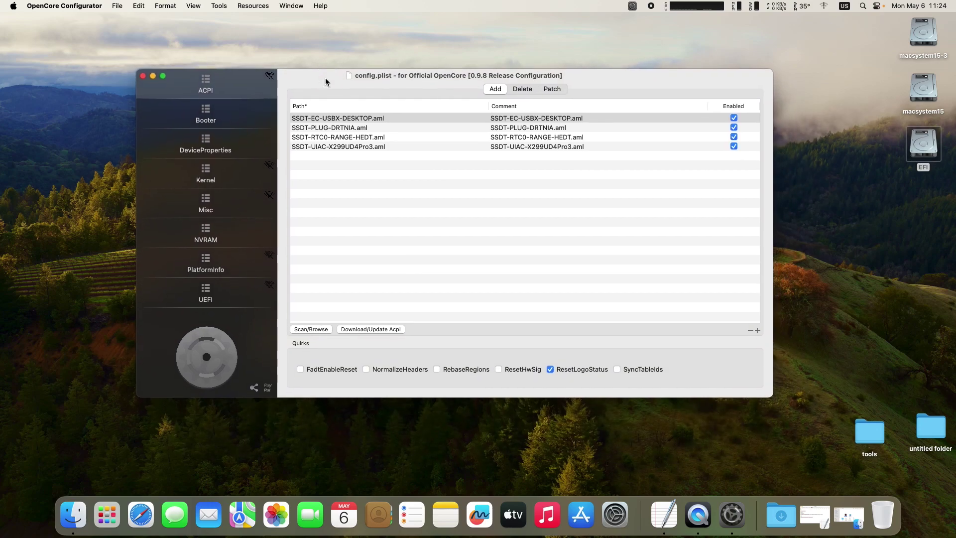
Select Disabled as the SecureBootModel in the Misc security settings of config.plist
{"action": "left_click", "coordinate": [224, 209]}
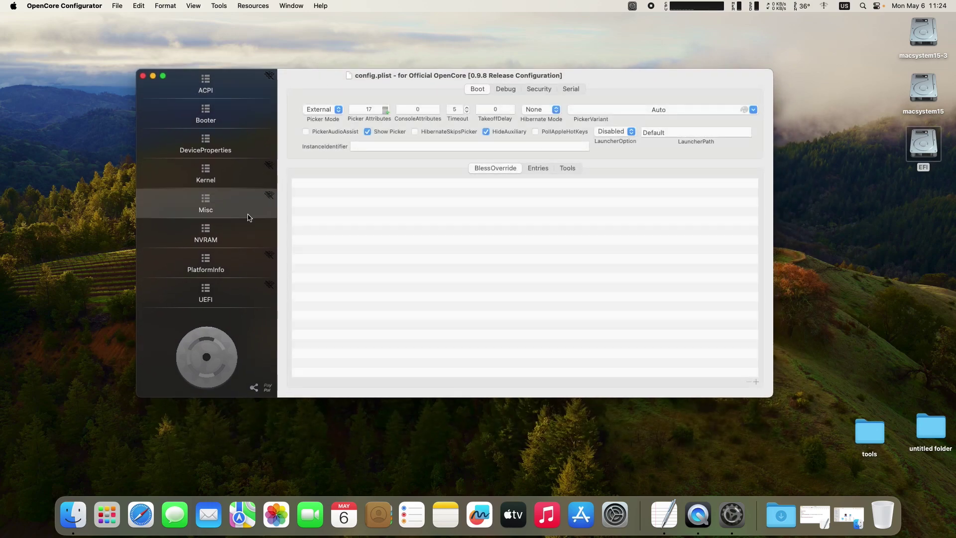
{"action": "left_click", "coordinate": [542, 90]}
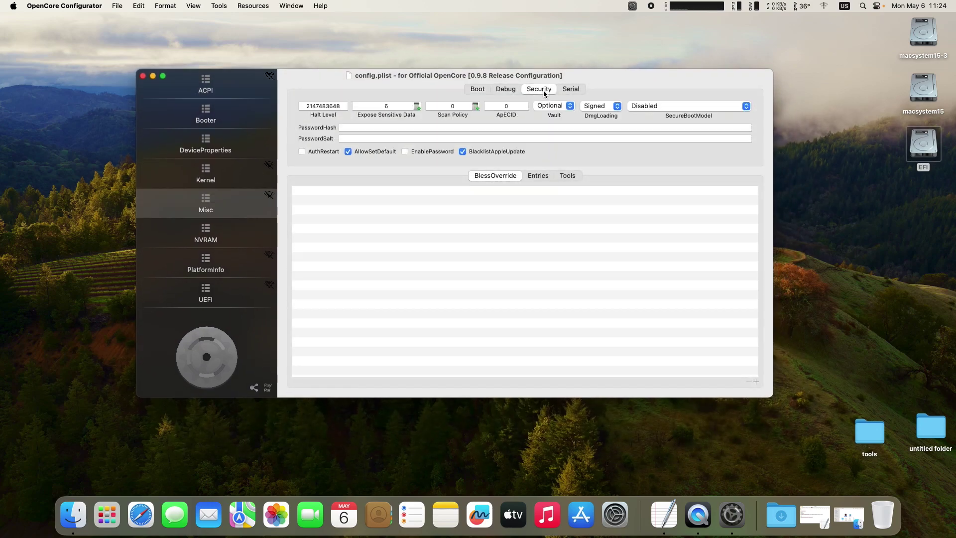
{"action": "left_click", "coordinate": [745, 106]}
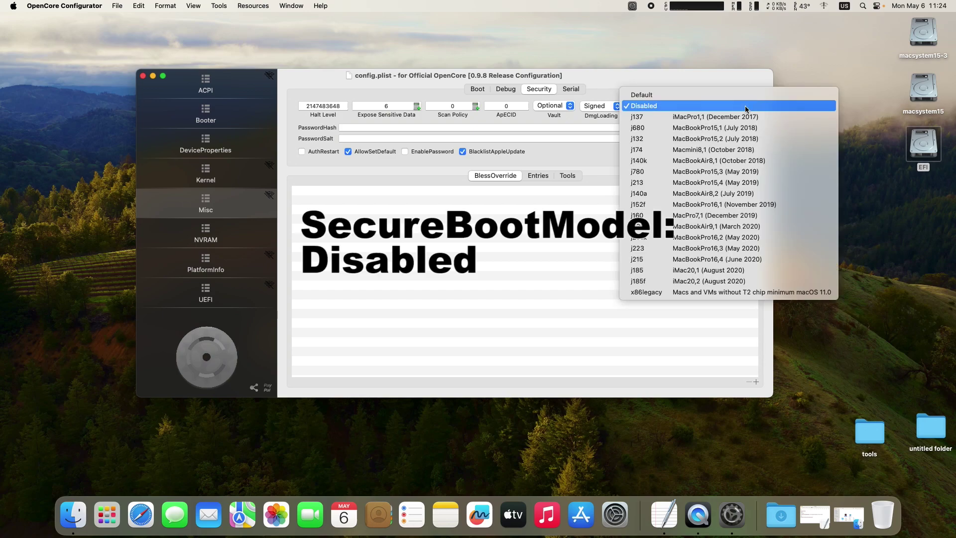
{"action": "left_click", "coordinate": [745, 106]}
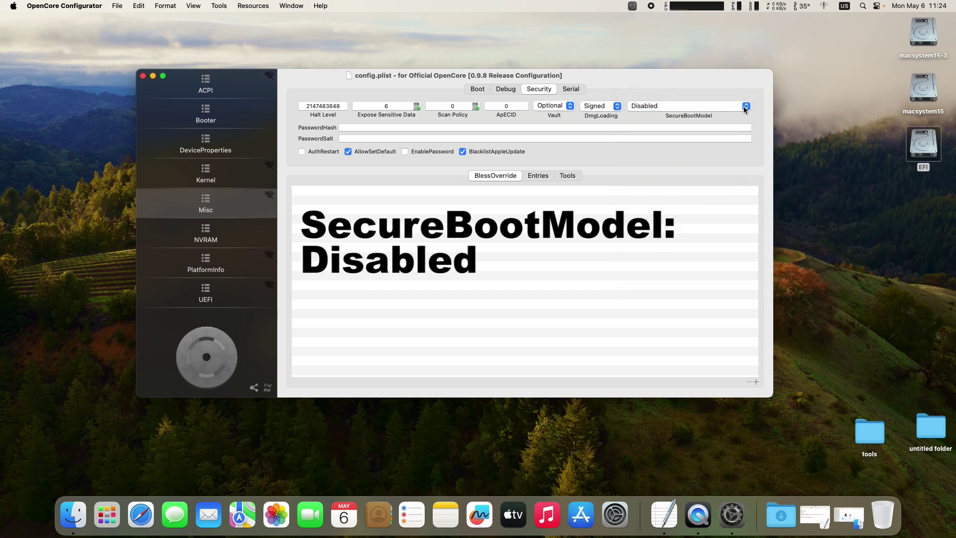
Confirm csr-active-config as 03080000 under the 7C436110 UUID in the NVRAM settings, and close config.plist
{"action": "left_click", "coordinate": [239, 240]}
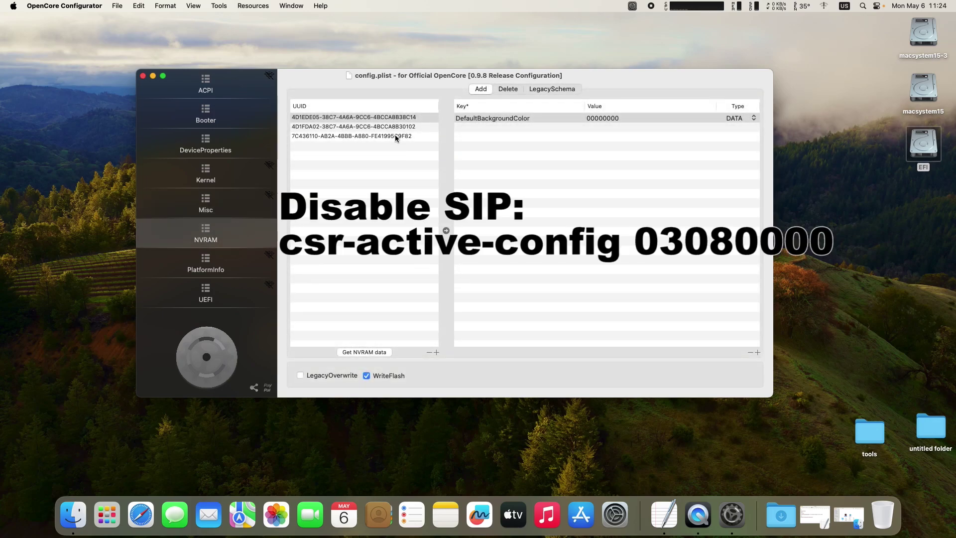
{"action": "left_click", "coordinate": [396, 136]}
{"action": "left_click", "coordinate": [461, 158]}
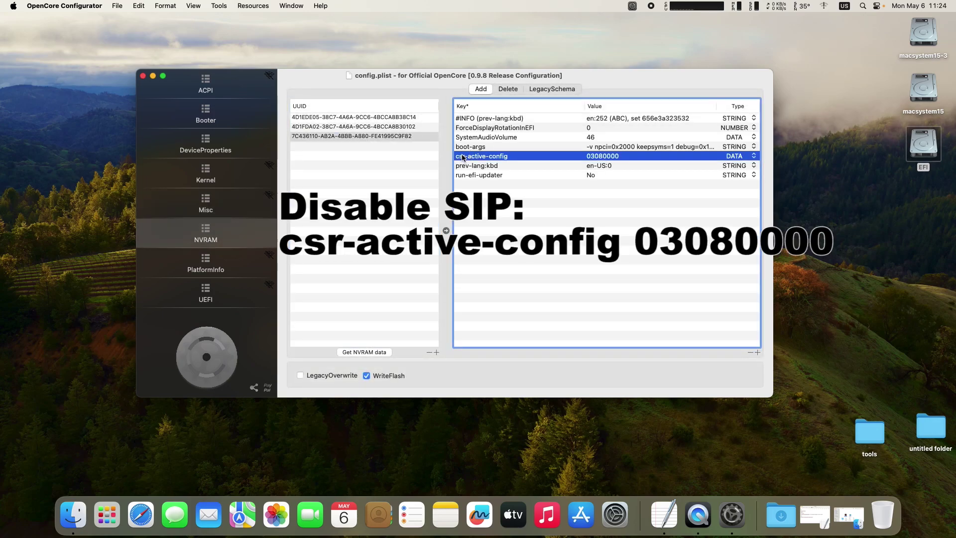
{"action": "left_click", "coordinate": [604, 158]}
{"action": "left_click", "coordinate": [628, 158]}
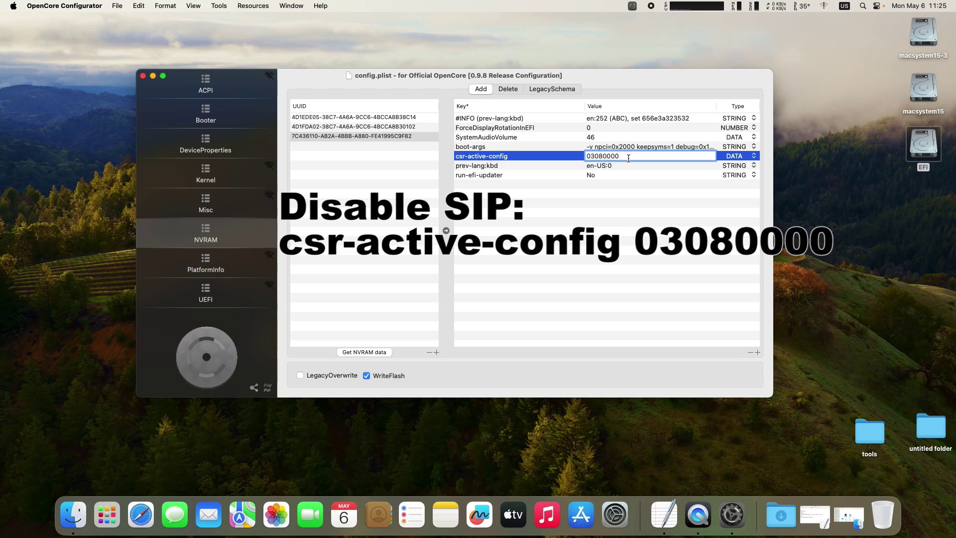
{"action": "key", "text": "Return"}
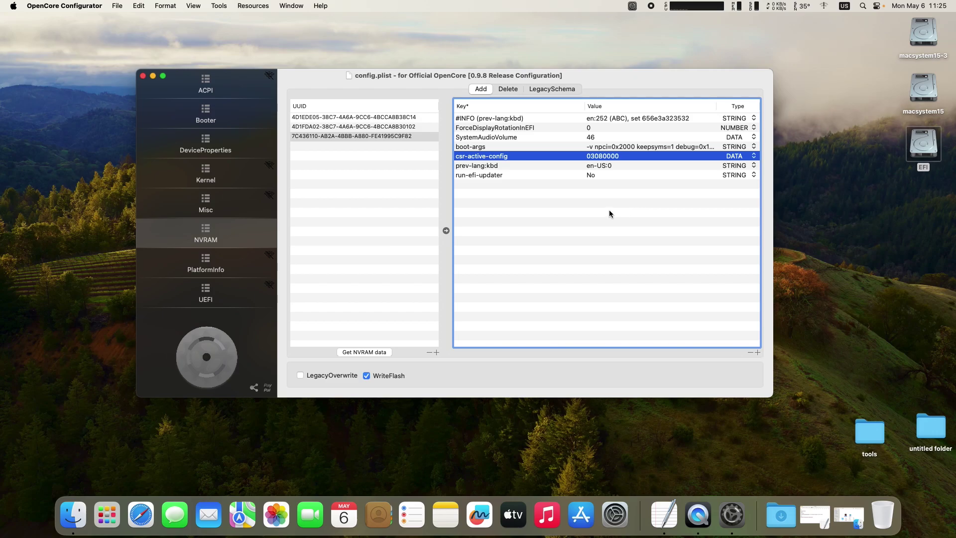
{"action": "left_click", "coordinate": [143, 76]}
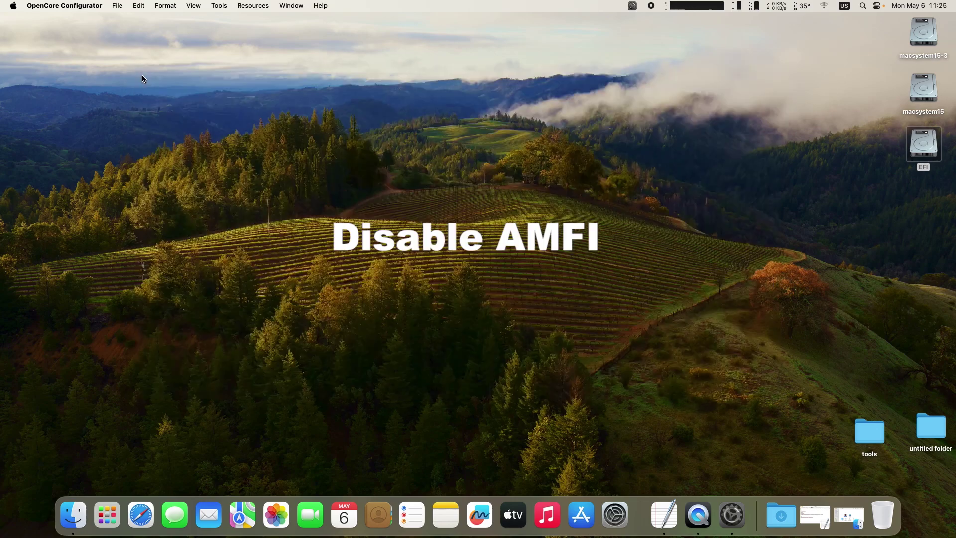
Open the Kexts folder inside EFI/OC on the mounted EFI volume and move its window aside
{"action": "double_click", "coordinate": [922, 145]}
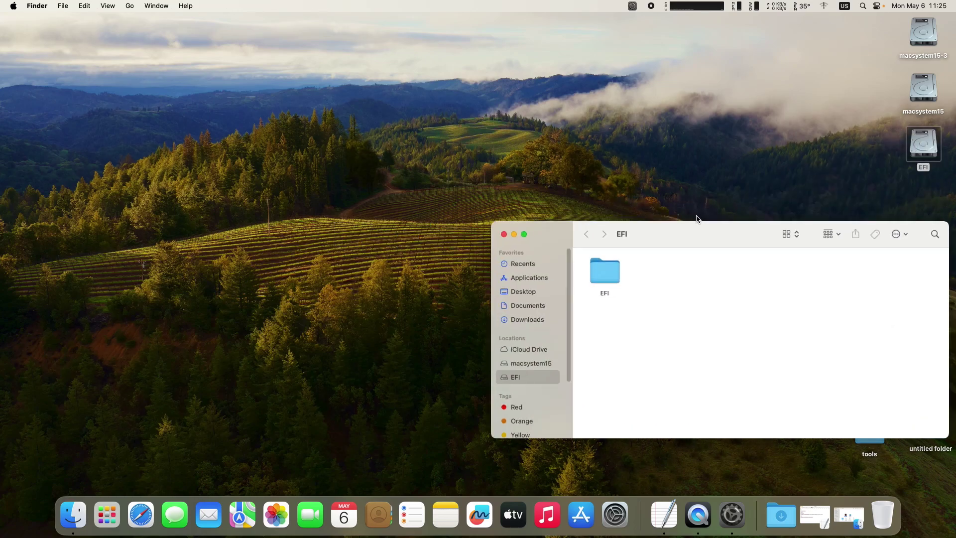
{"action": "left_click_drag", "start_coordinate": [697, 231], "coordinate": [566, 154]}
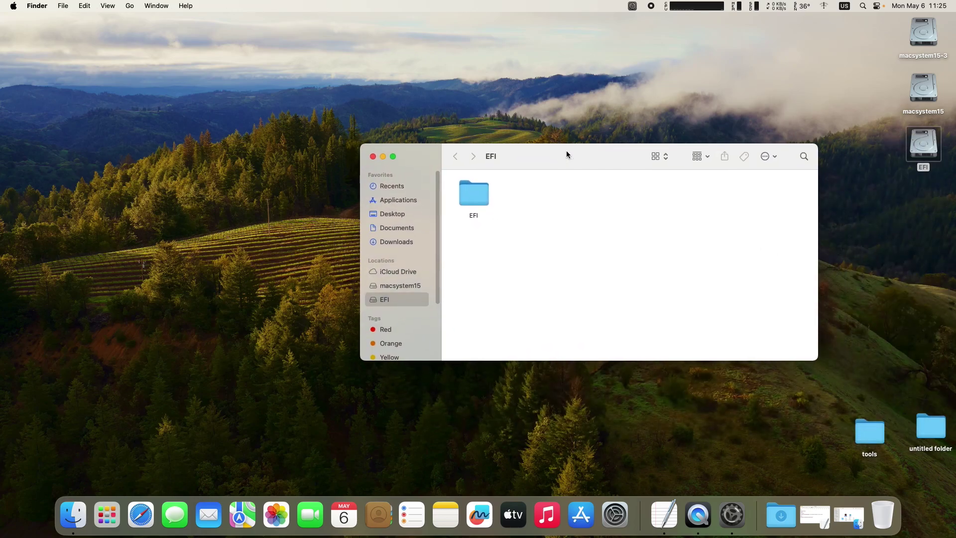
{"action": "double_click", "coordinate": [476, 198]}
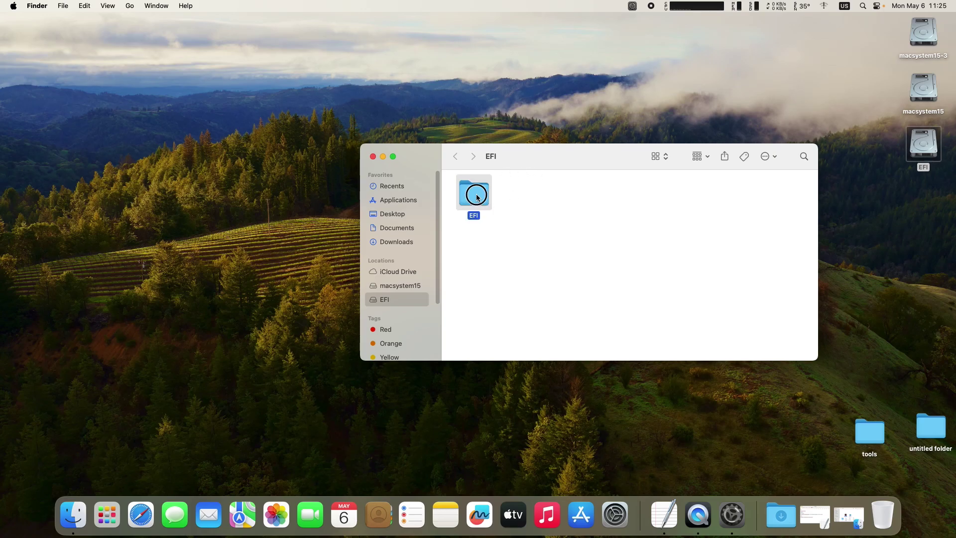
{"action": "double_click", "coordinate": [527, 198]}
{"action": "left_click_drag", "start_coordinate": [571, 166], "coordinate": [430, 111]}
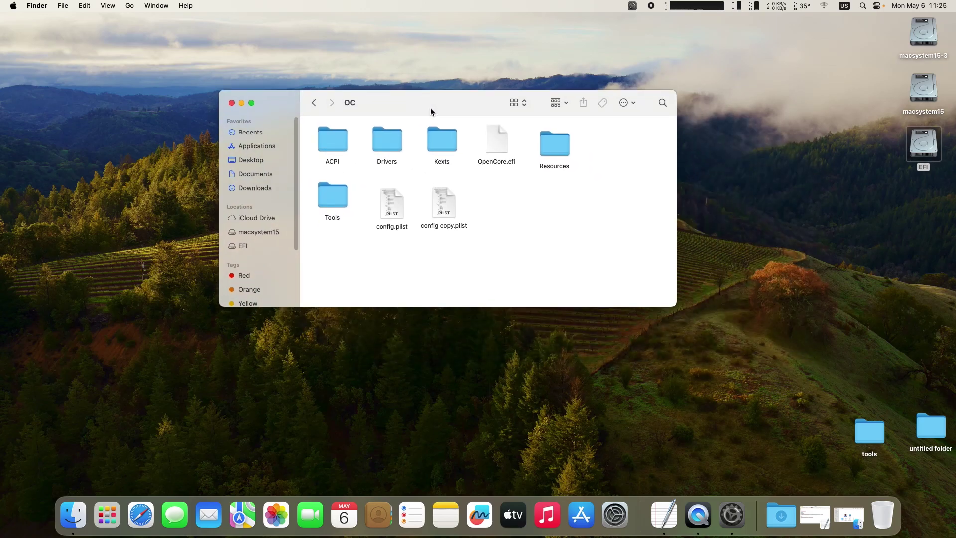
{"action": "double_click", "coordinate": [445, 142]}
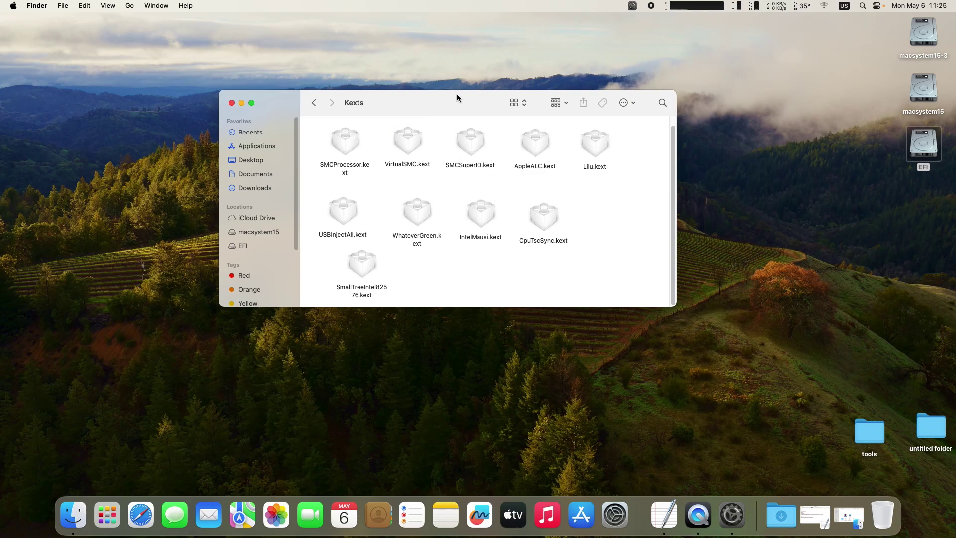
{"action": "left_click_drag", "start_coordinate": [457, 98], "coordinate": [407, 71]}
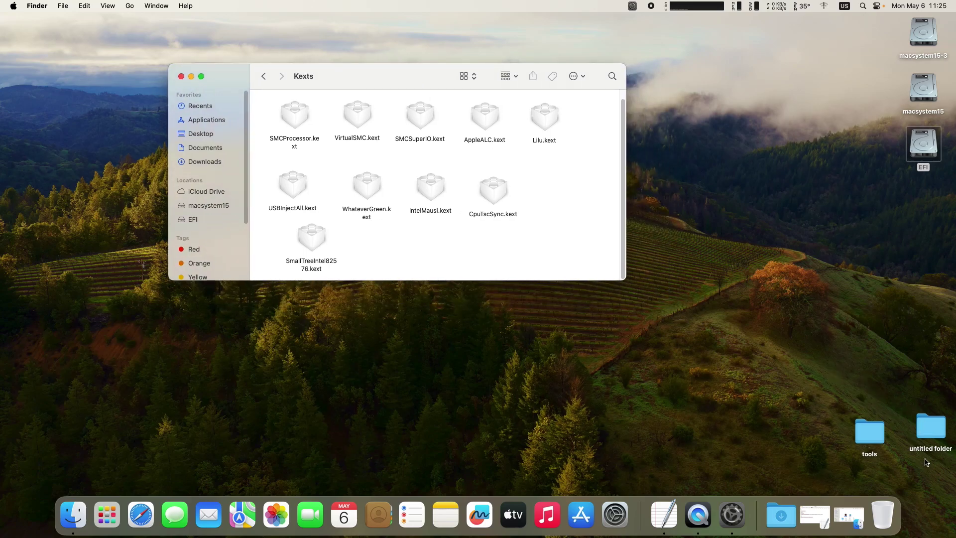
Copy AMFIPass.kext from the drivers folder inside the desktop tools folder into the EFI Kexts folder
{"action": "double_click", "coordinate": [865, 428]}
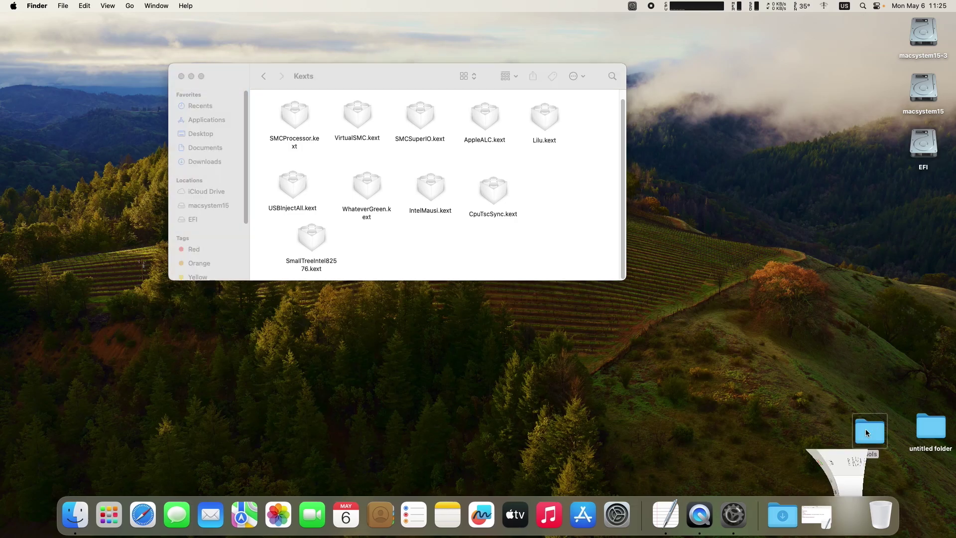
{"action": "double_click", "coordinate": [614, 381]}
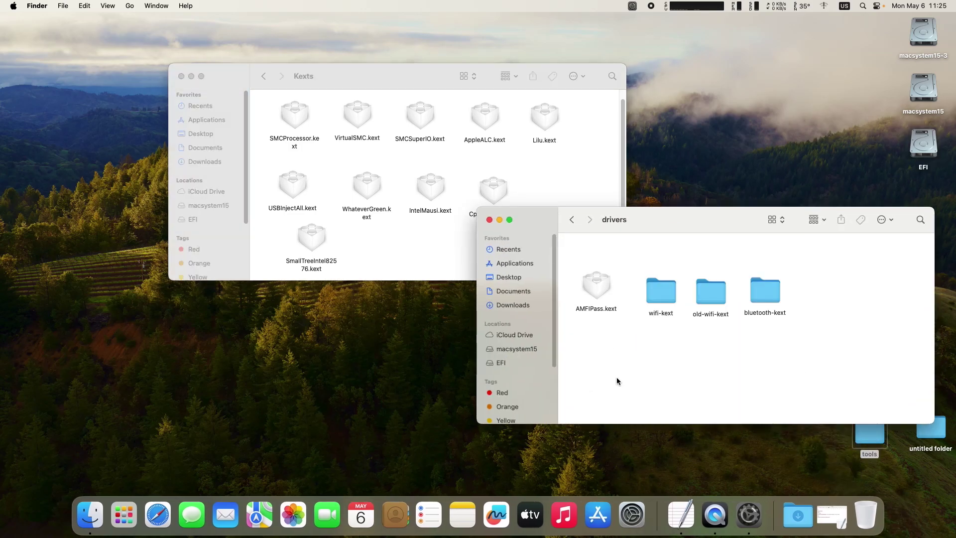
{"action": "left_click_drag", "start_coordinate": [659, 217], "coordinate": [733, 288]}
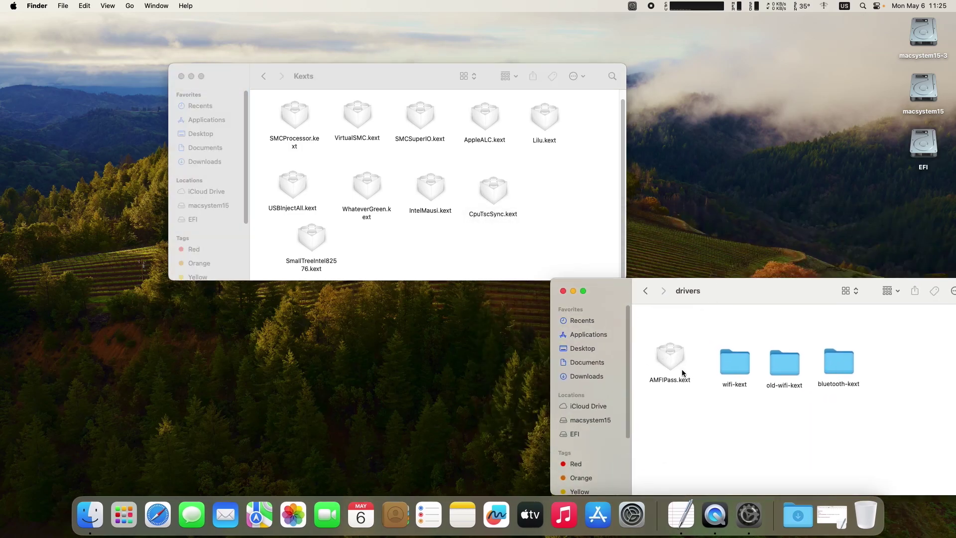
{"action": "left_click", "coordinate": [671, 357]}
{"action": "left_click_drag", "start_coordinate": [671, 357], "coordinate": [569, 192]}
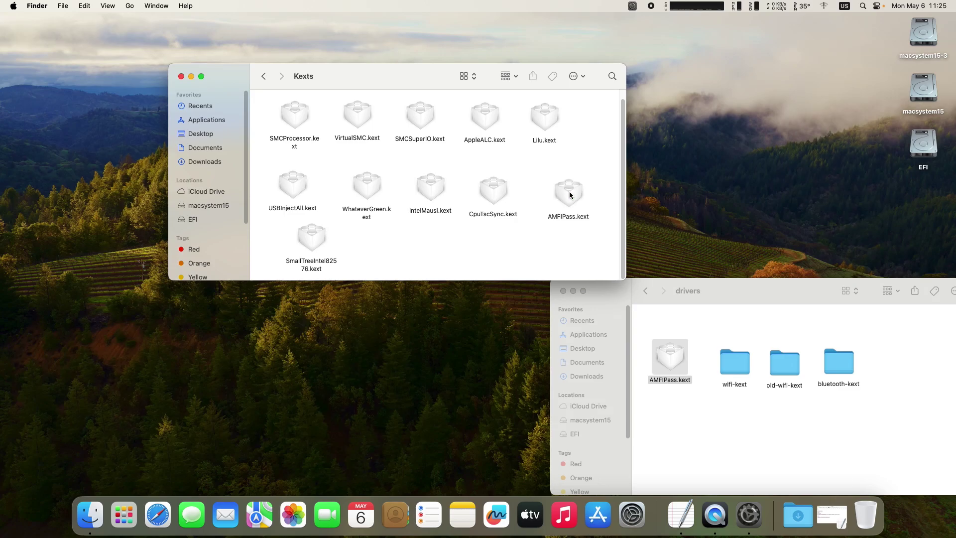
Open config.plist from the EFI volume's OC folder in OpenCore Configurator
{"action": "left_click", "coordinate": [925, 145]}
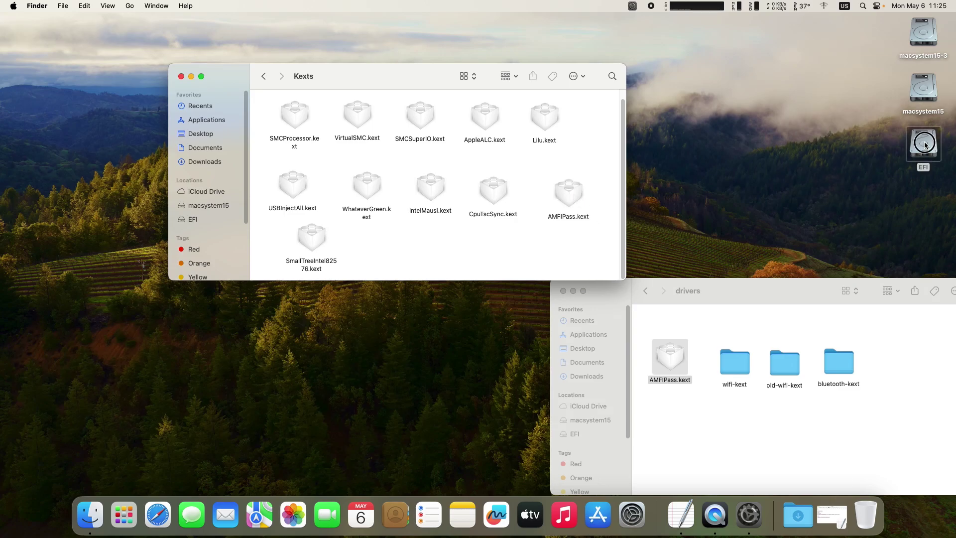
{"action": "double_click", "coordinate": [925, 144]}
{"action": "double_click", "coordinate": [473, 194]}
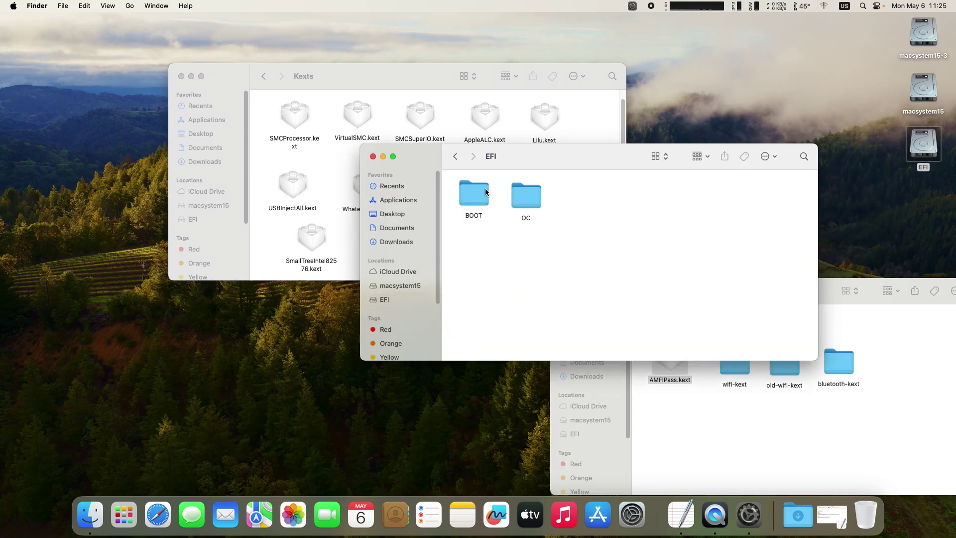
{"action": "left_click_drag", "start_coordinate": [545, 160], "coordinate": [276, 259]}
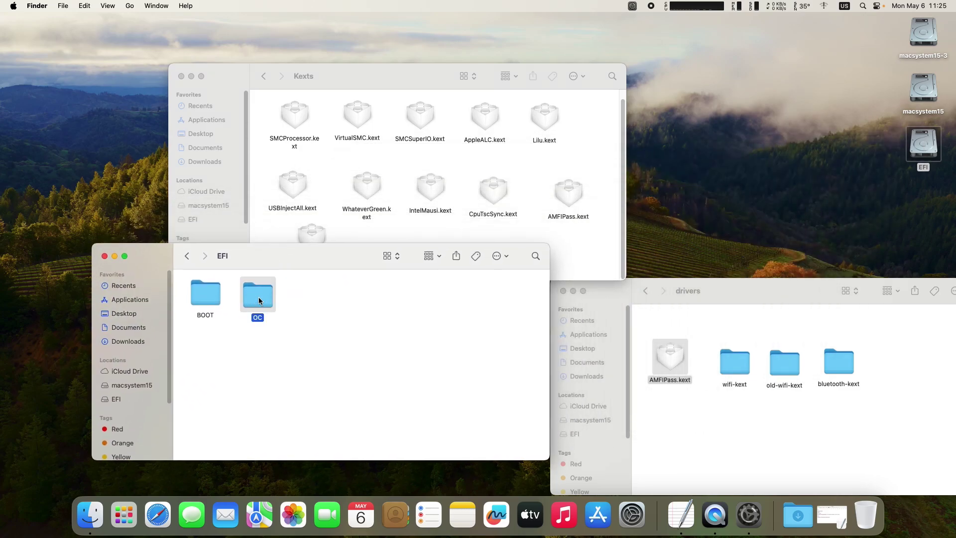
{"action": "double_click", "coordinate": [258, 297]}
{"action": "double_click", "coordinate": [265, 362]}
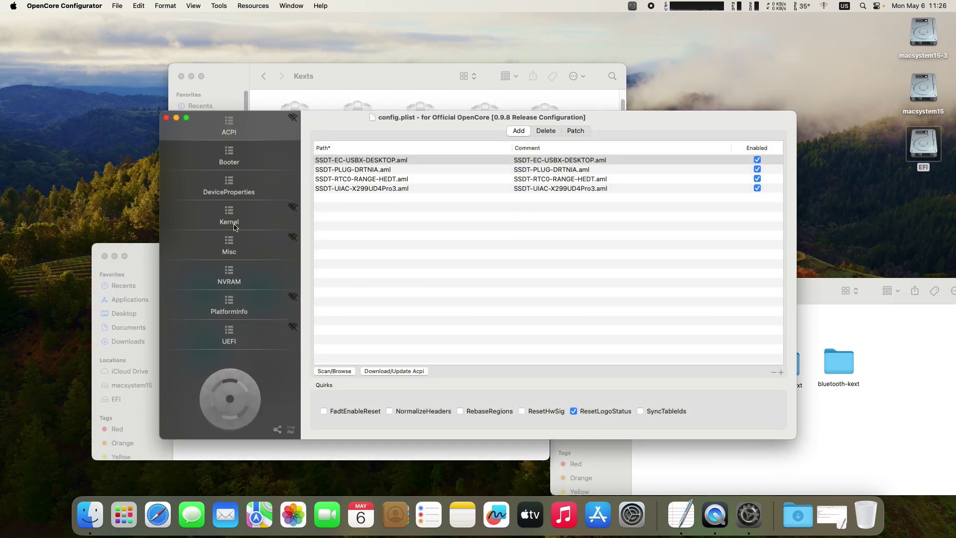
Add AMFIPass.kext from the Kexts folder to the Kernel kext list and place it last, after USBInjectAll.kext
{"action": "left_click", "coordinate": [222, 222]}
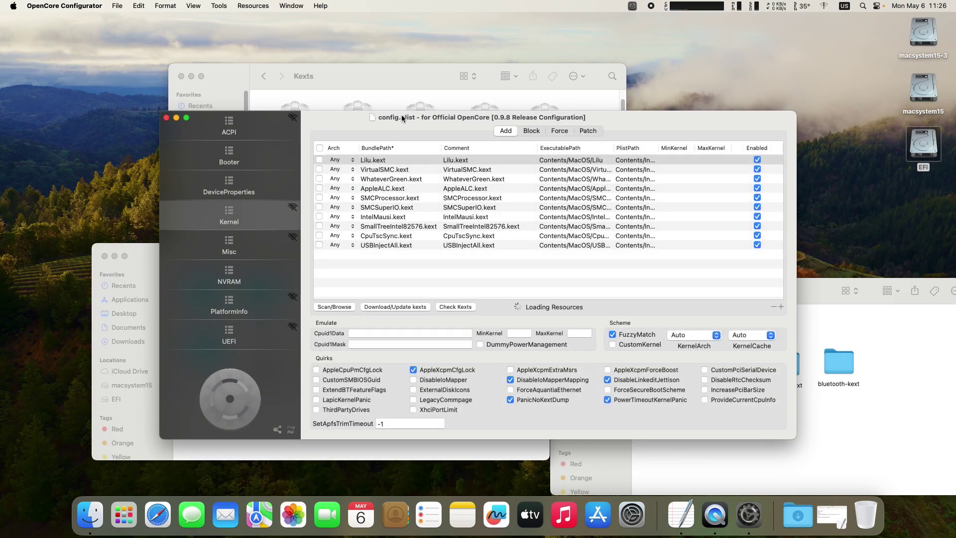
{"action": "left_click_drag", "start_coordinate": [382, 67], "coordinate": [255, 38]}
{"action": "left_click_drag", "start_coordinate": [647, 122], "coordinate": [716, 214]}
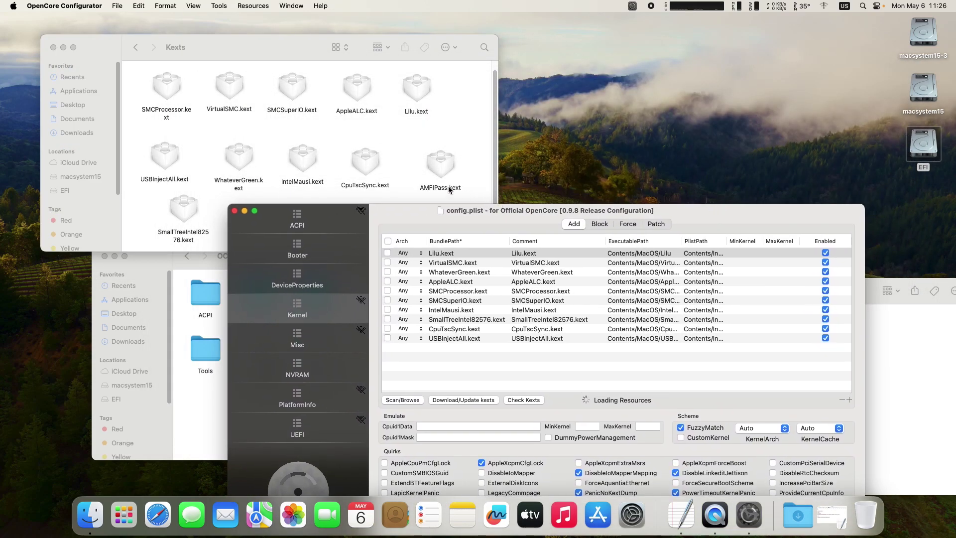
{"action": "left_click_drag", "start_coordinate": [435, 172], "coordinate": [447, 351]}
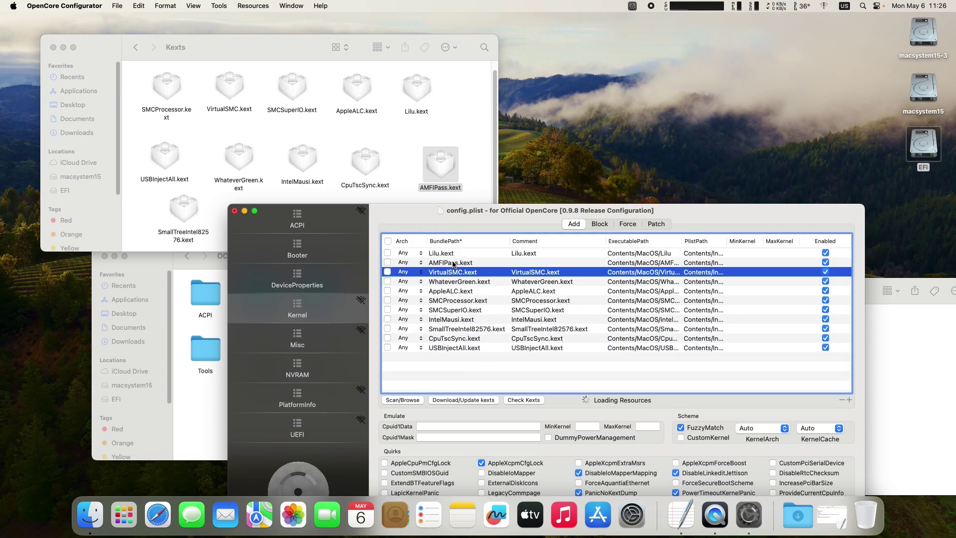
{"action": "left_click_drag", "start_coordinate": [460, 265], "coordinate": [450, 358]}
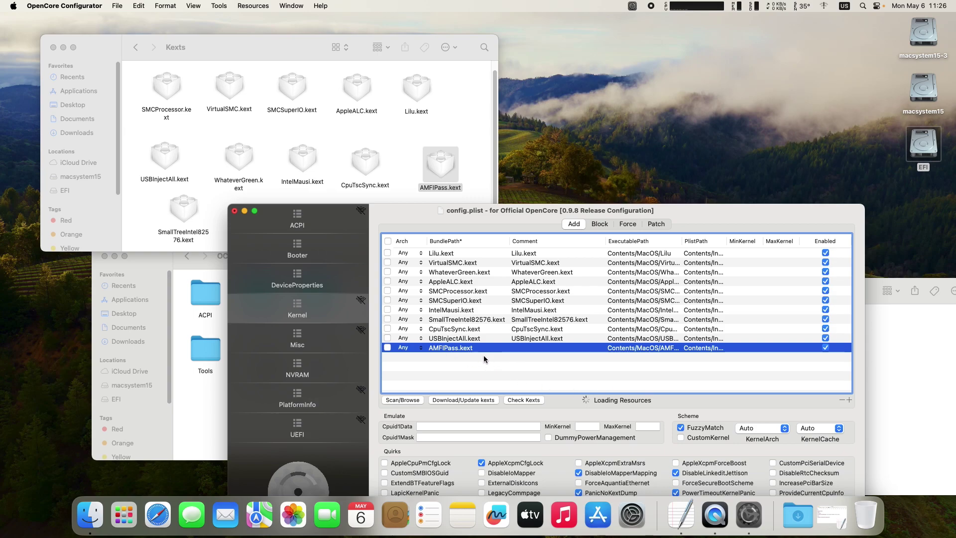
{"action": "left_click_drag", "start_coordinate": [702, 219], "coordinate": [681, 171]}
{"action": "left_click_drag", "start_coordinate": [845, 281], "coordinate": [942, 280]}
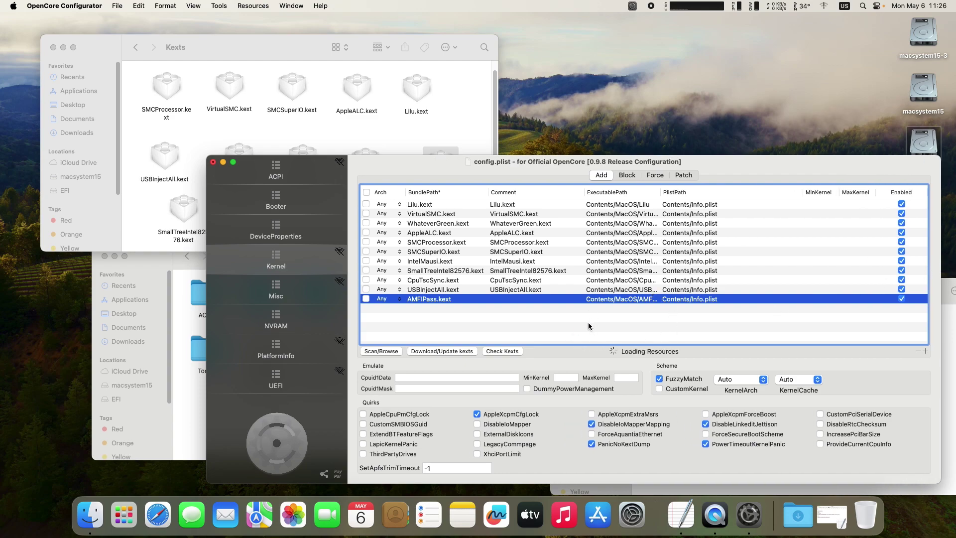
Save and close config.plist, and minimize the Kexts window
{"action": "left_click", "coordinate": [114, 6]}
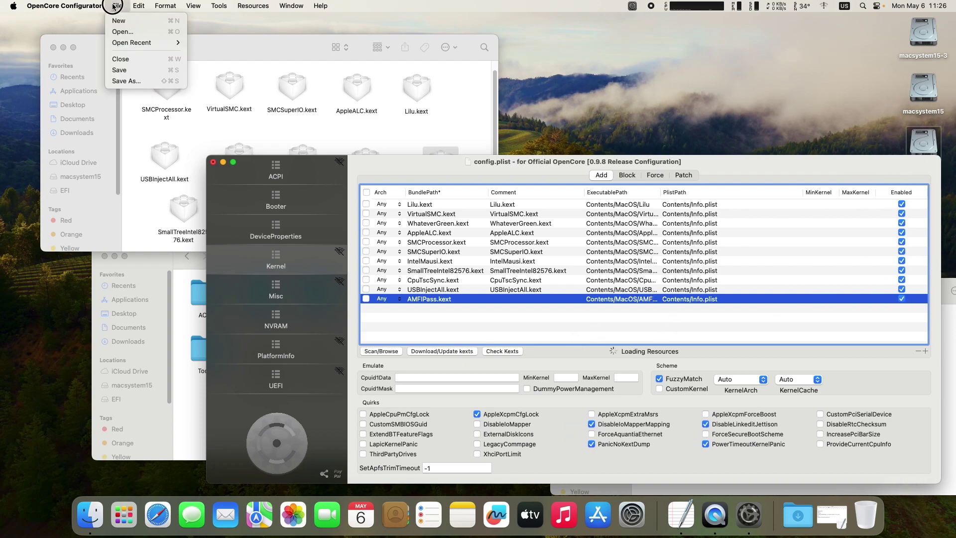
{"action": "left_click", "coordinate": [127, 71]}
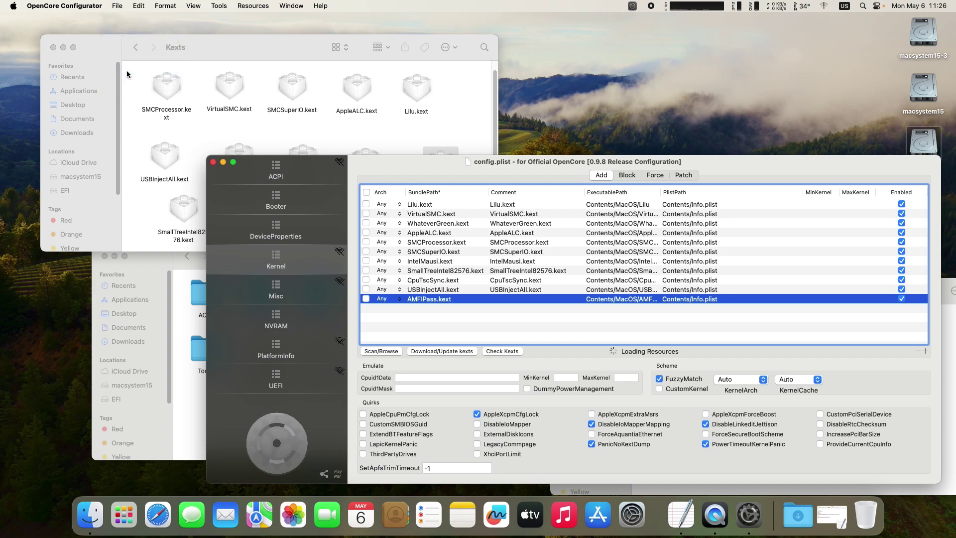
{"action": "left_click", "coordinate": [212, 162]}
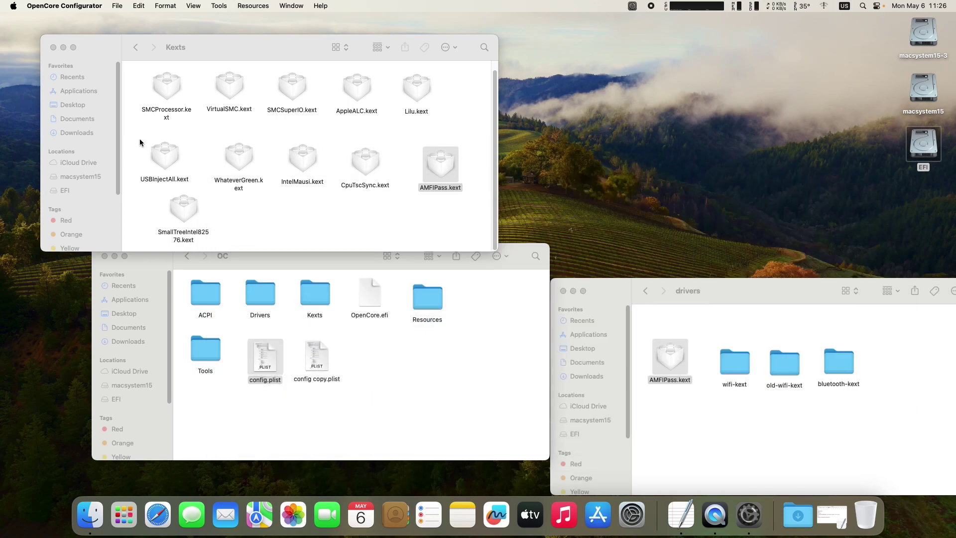
{"action": "left_click", "coordinate": [63, 46]}
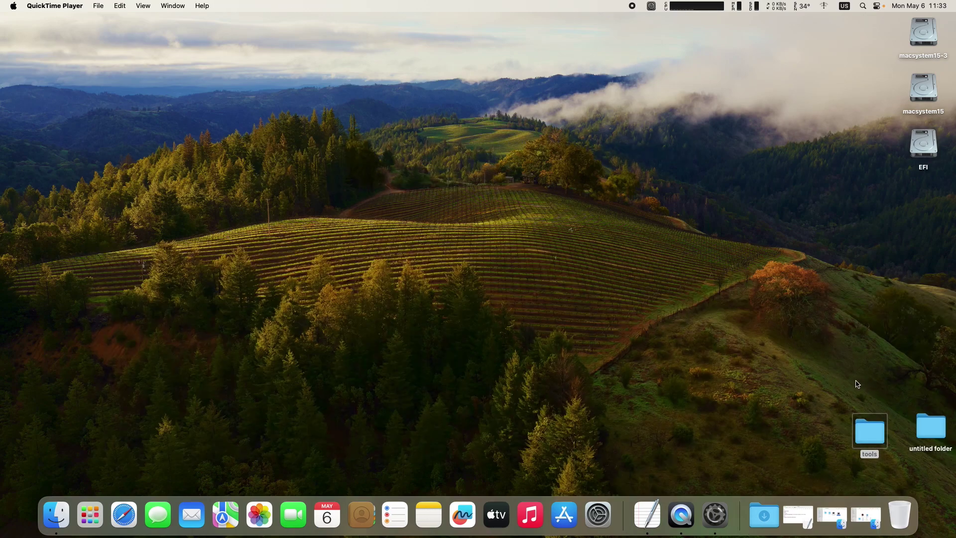
Launch OpenCore-Patcher1.4.3 from the desktop tools folder and open its post-install root patch options
{"action": "double_click", "coordinate": [868, 429]}
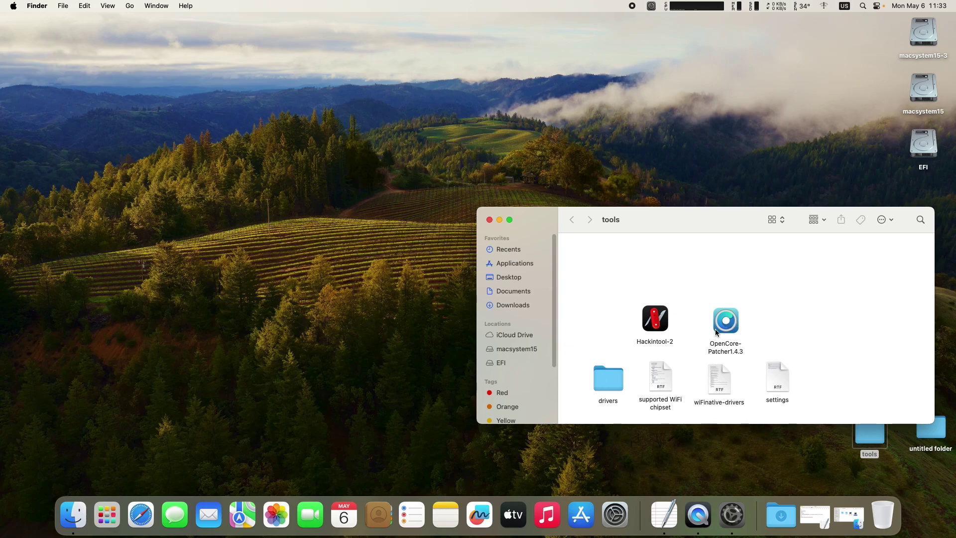
{"action": "double_click", "coordinate": [728, 325]}
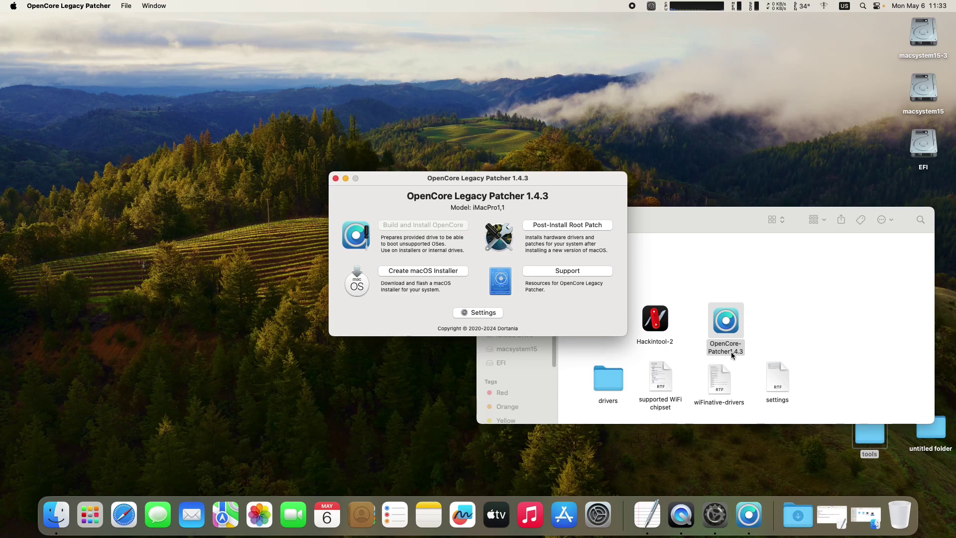
{"action": "left_click", "coordinate": [581, 225]}
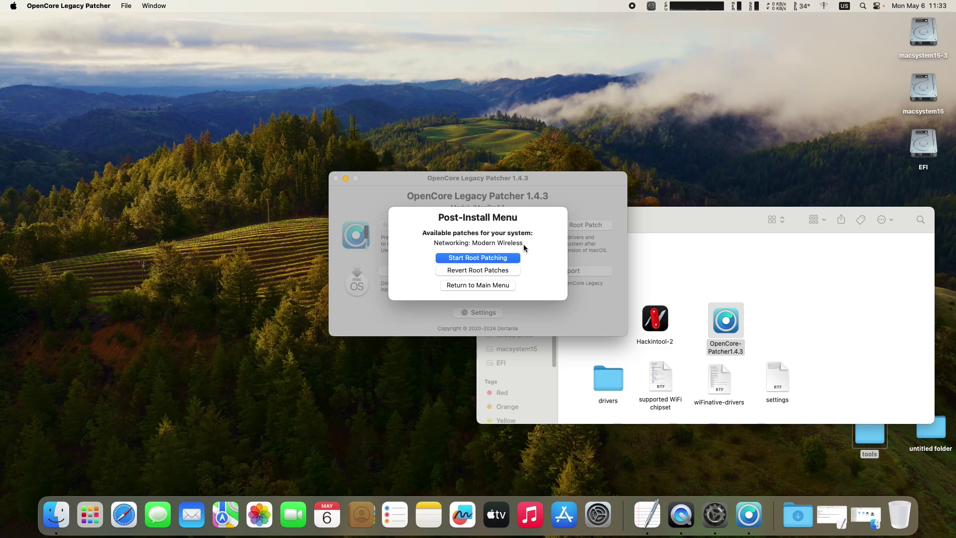
Start root patching for Networking: Modern Wireless, authorizing the relaunch as admin with the account password
{"action": "left_click", "coordinate": [483, 259]}
{"action": "left_click", "coordinate": [507, 206]}
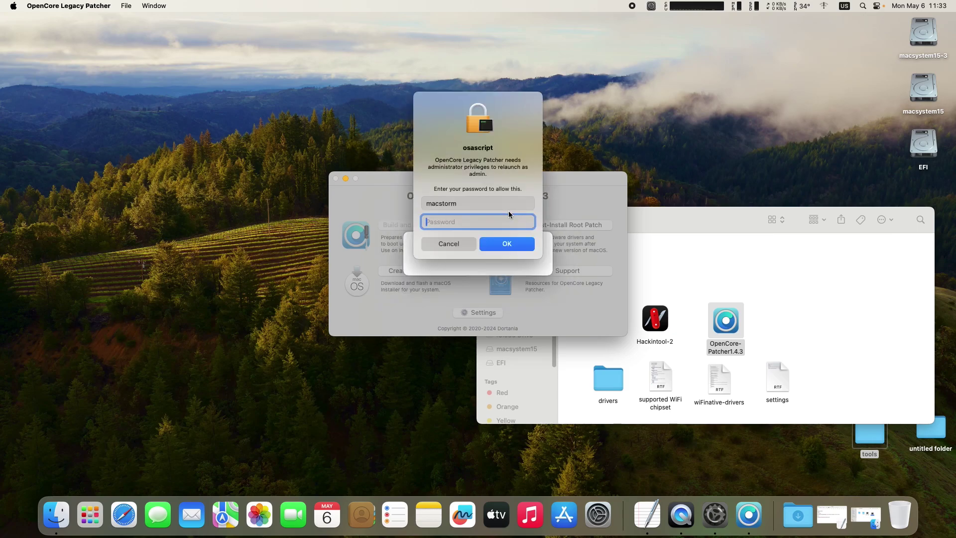
{"action": "type", "text": "•••"}
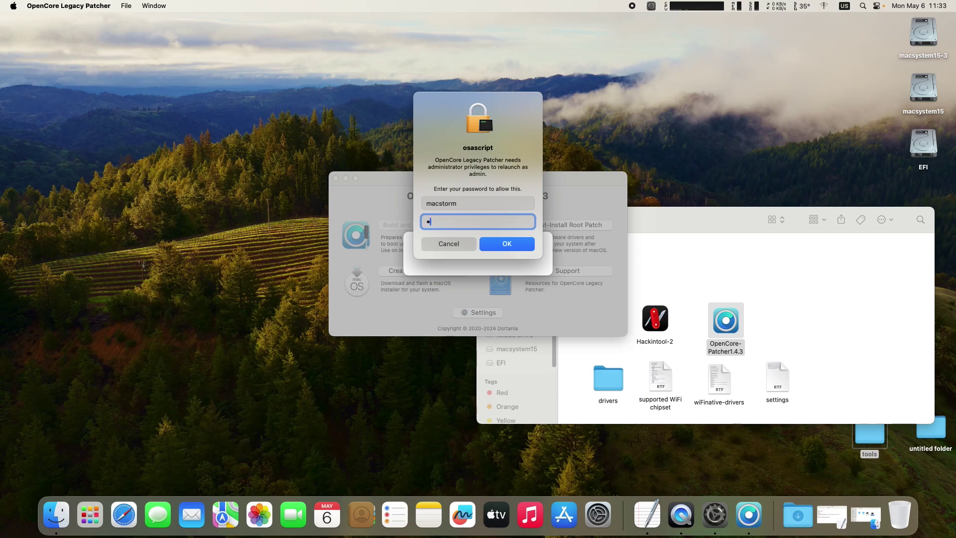
{"action": "type", "text": "••"}
{"action": "key", "text": "Return"}
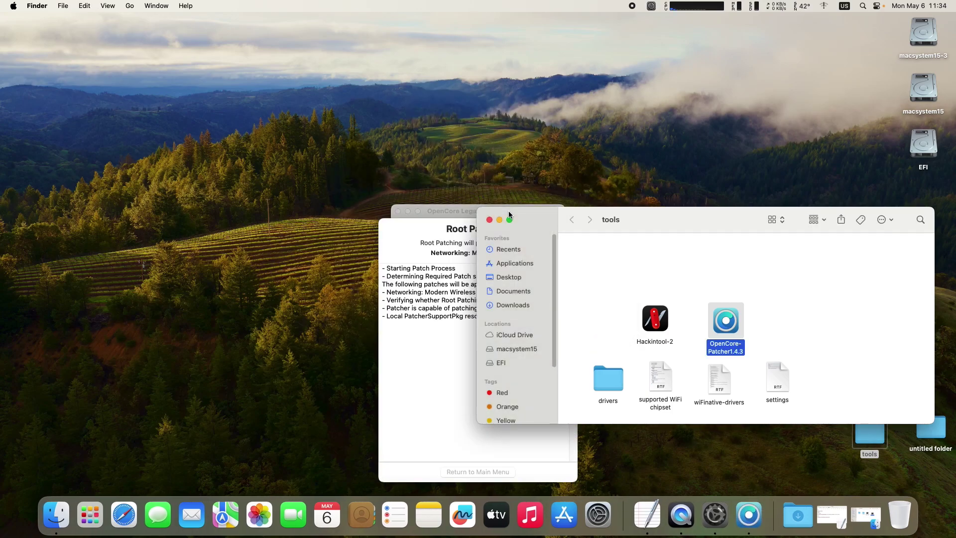
Bring the Root Patching log to the front and reboot the machine to apply the patches
{"action": "left_click", "coordinate": [450, 222]}
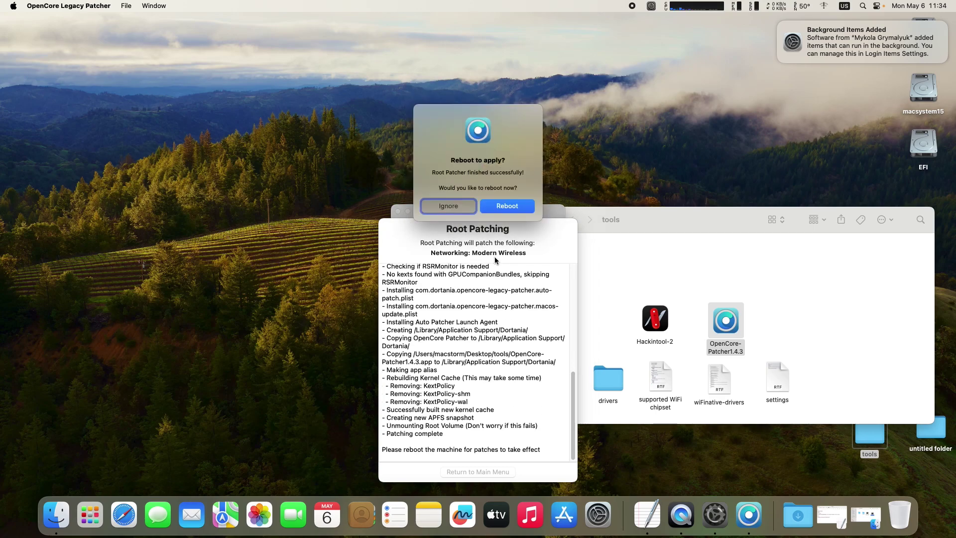
{"action": "left_click", "coordinate": [506, 206]}
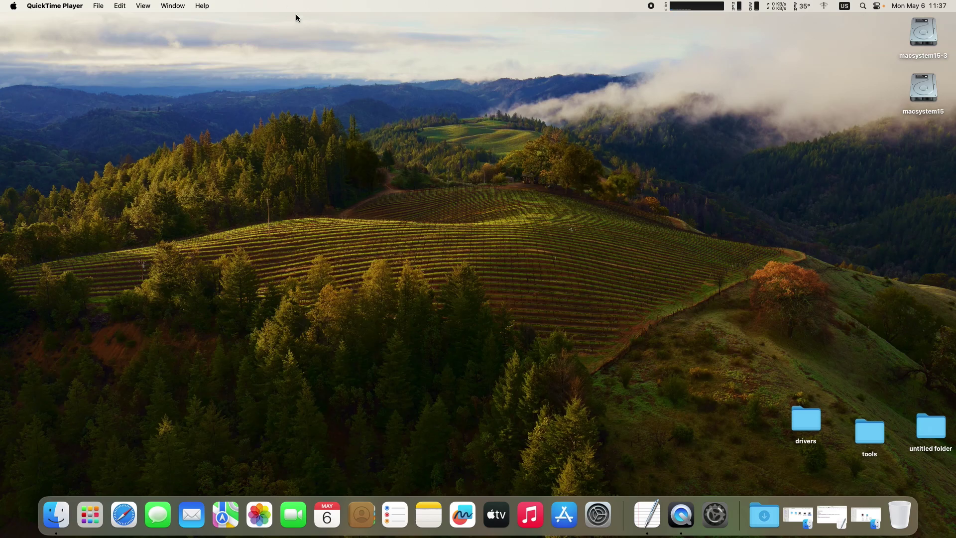
Open the System Report from the Mac's About information
{"action": "left_click", "coordinate": [113, 115]}
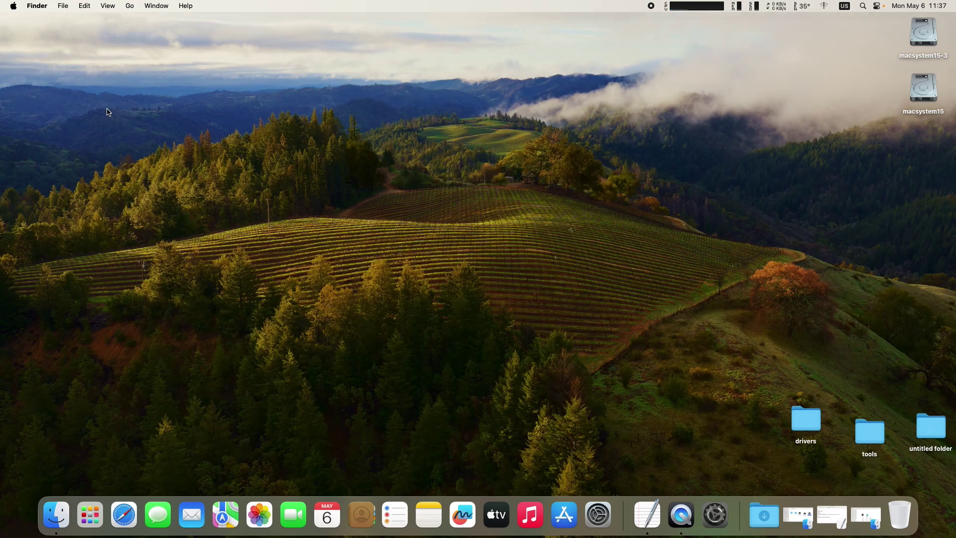
{"action": "left_click", "coordinate": [13, 6]}
{"action": "left_click", "coordinate": [23, 25]}
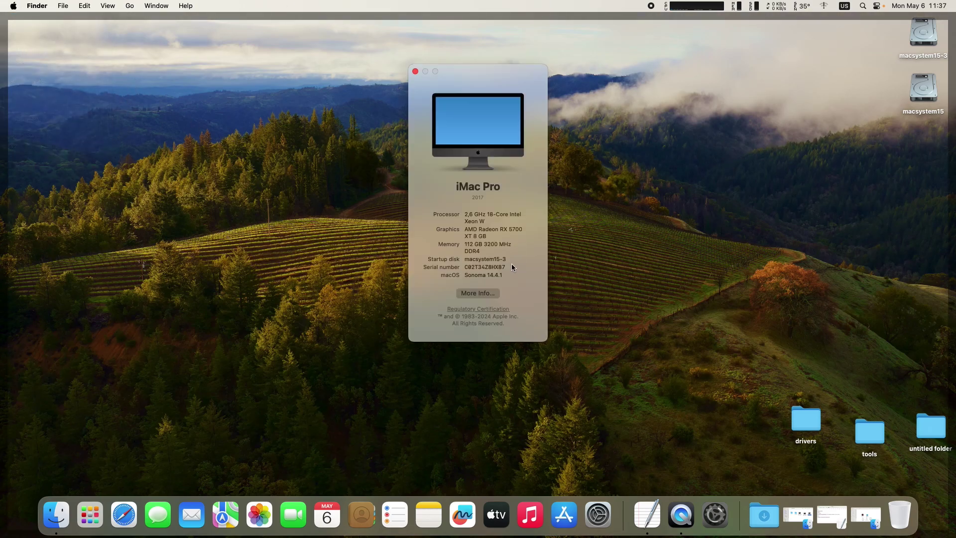
{"action": "left_click", "coordinate": [483, 292]}
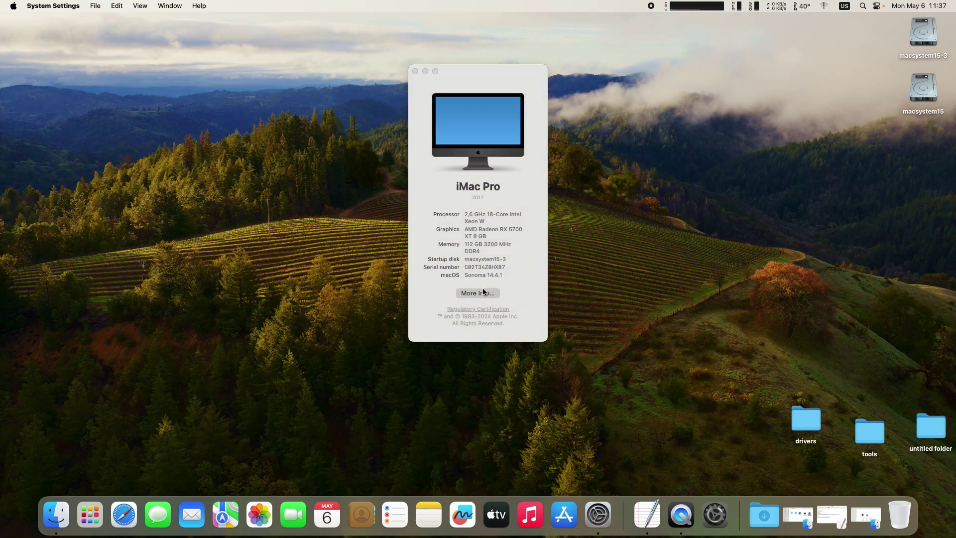
{"action": "scroll", "coordinate": [483, 292], "scroll_direction": "down", "scroll_amount": 5}
{"action": "left_click", "coordinate": [532, 379]}
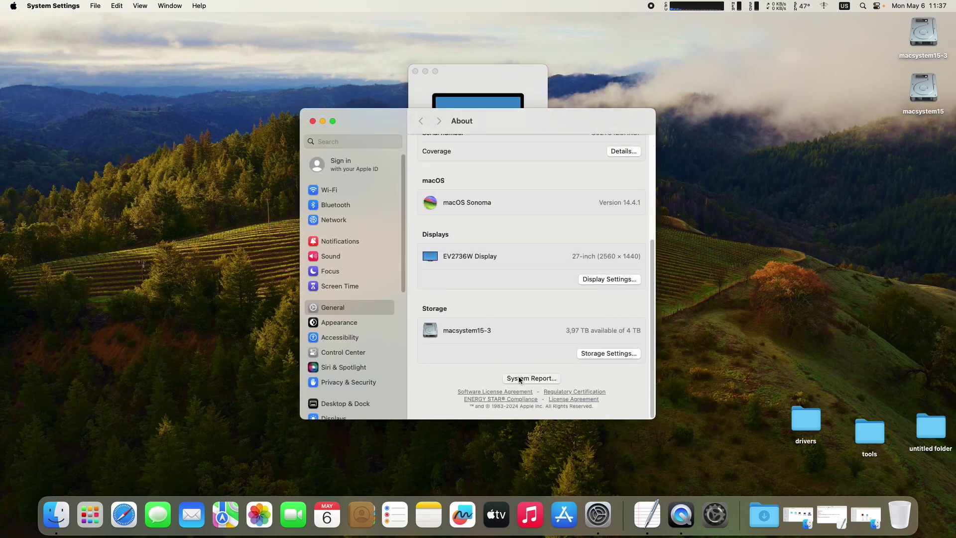
Check the Wi-Fi section under Network in the System Report, closing the report, settings and About windows when done
{"action": "left_click", "coordinate": [56, 262]}
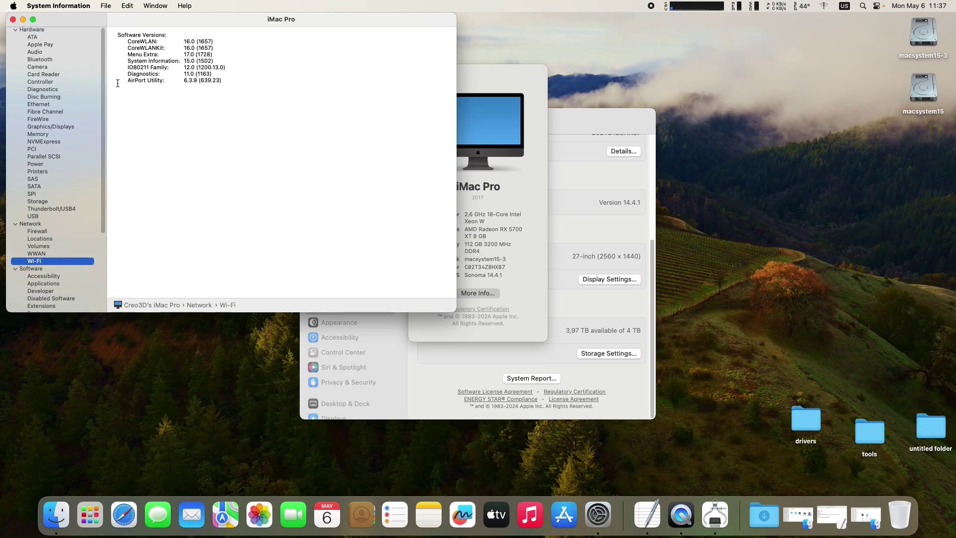
{"action": "left_click", "coordinate": [13, 19]}
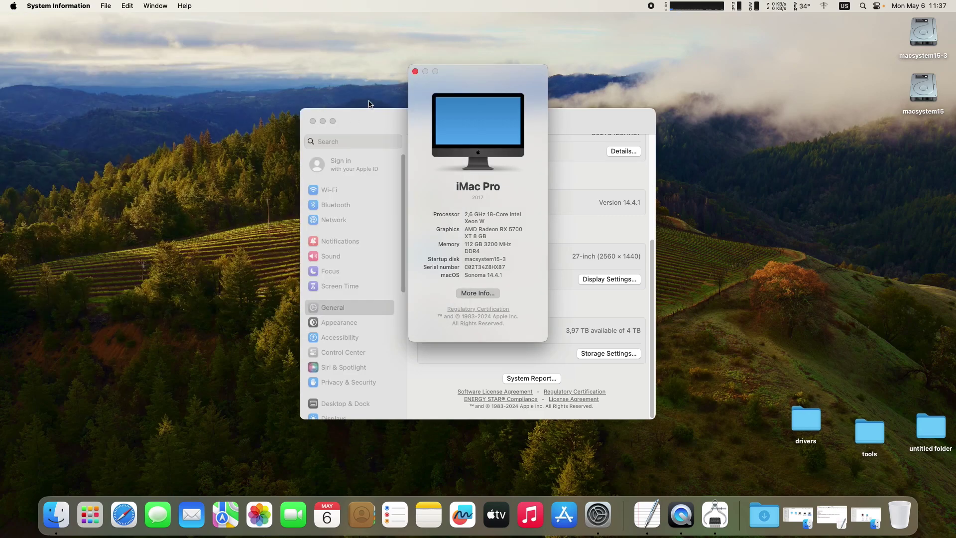
{"action": "left_click", "coordinate": [311, 119]}
{"action": "left_click", "coordinate": [415, 71]}
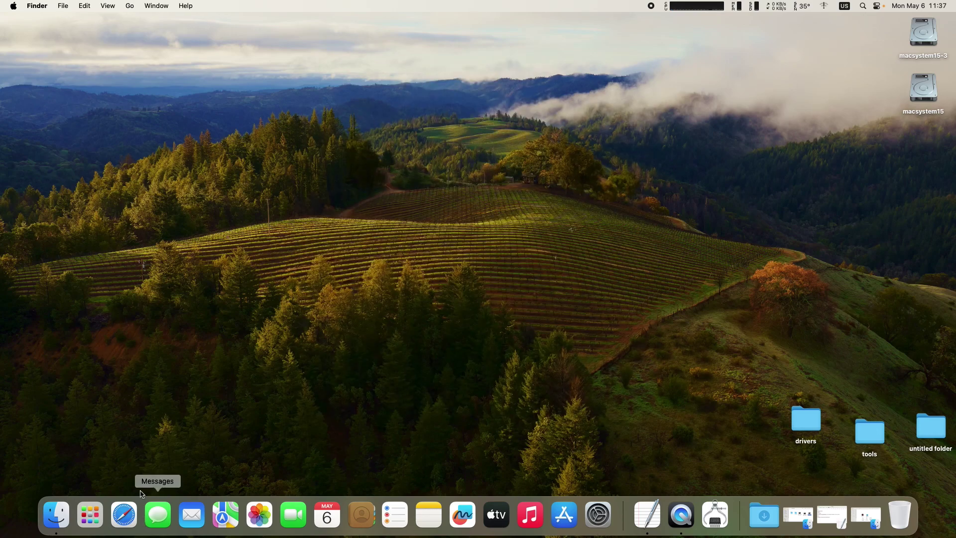
Switch to OpenCore Configurator by launching it from the installed applications
{"action": "left_click", "coordinate": [91, 514]}
{"action": "scroll", "coordinate": [441, 369], "scroll_direction": "down", "scroll_amount": 2}
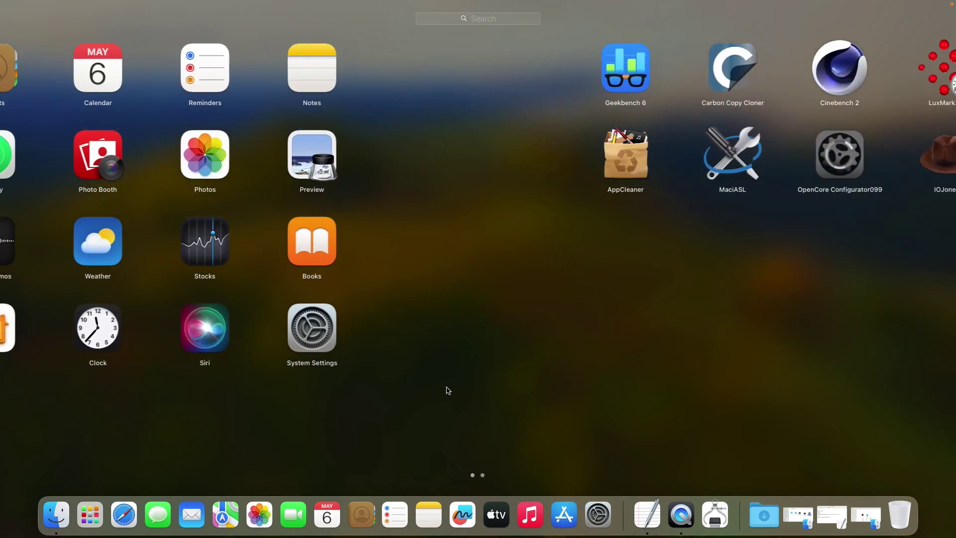
{"action": "left_click", "coordinate": [382, 172]}
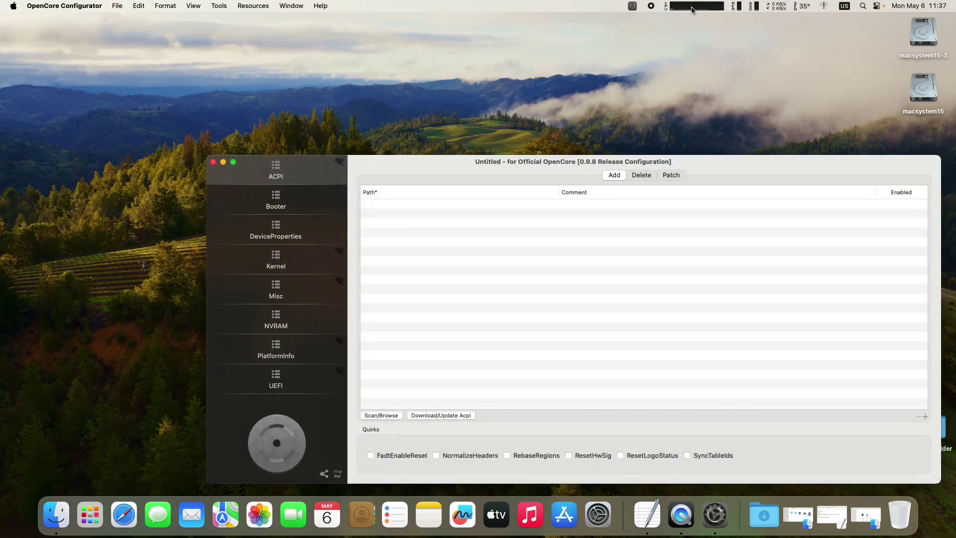
Mount the EFI partition on disk0s1, authorizing with the account password, and open its config.plist
{"action": "left_click", "coordinate": [632, 6]}
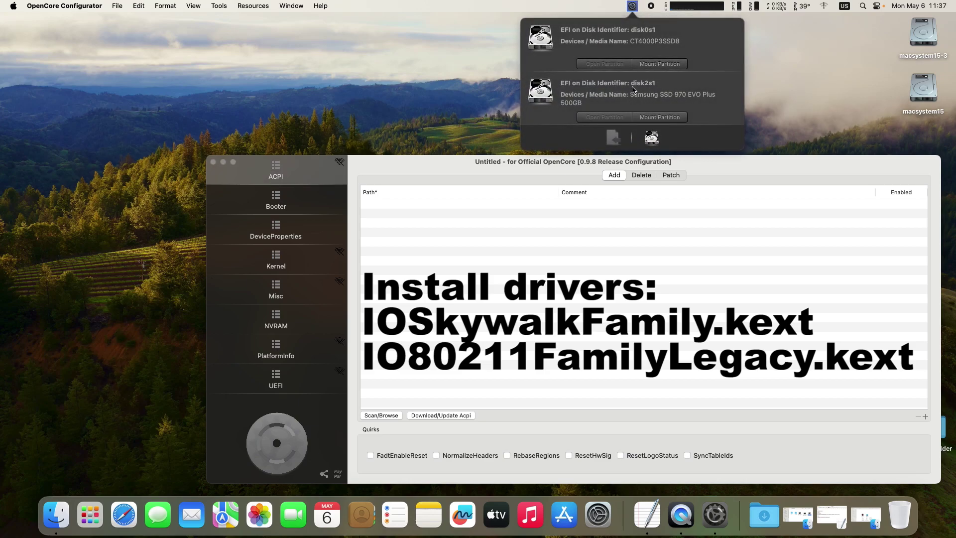
{"action": "left_click", "coordinate": [663, 67]}
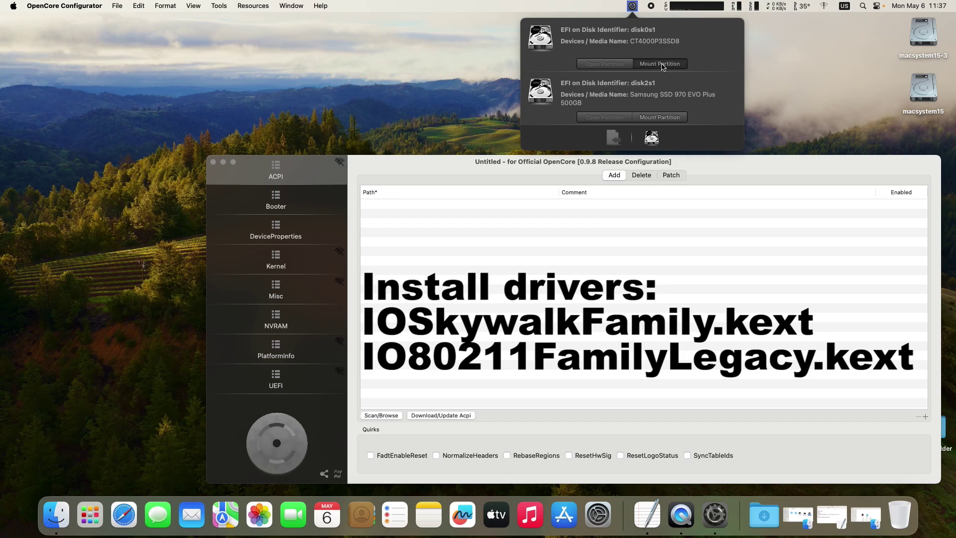
{"action": "type", "text": "•••"}
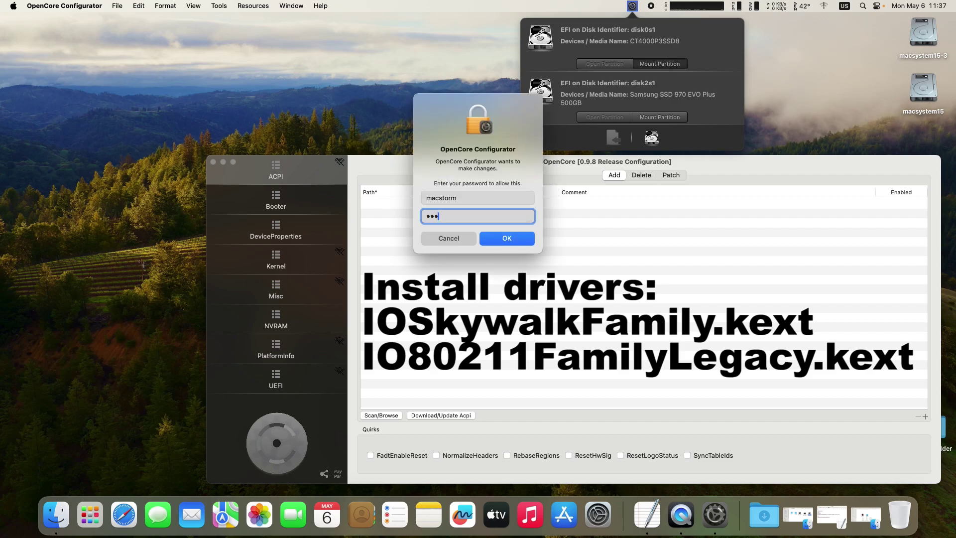
{"action": "type", "text": "••"}
{"action": "key", "text": "Return"}
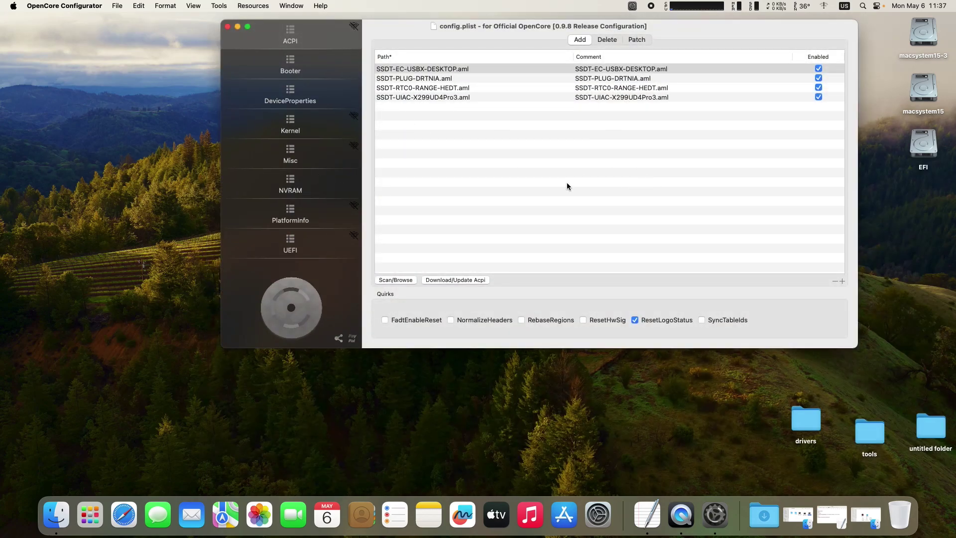
Open the EFI/OC/Kexts folder on the mounted EFI volume and move its window clear of the desktop folders
{"action": "double_click", "coordinate": [917, 141]}
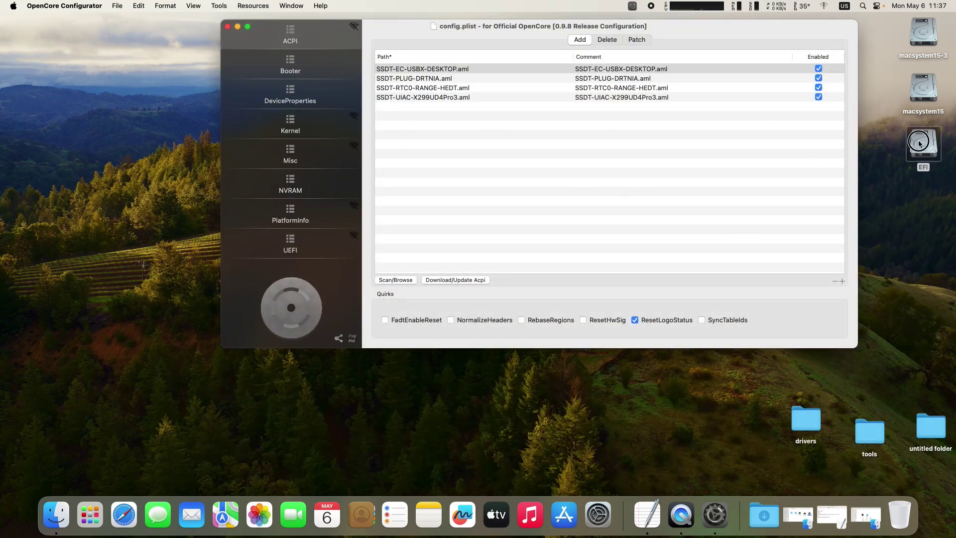
{"action": "double_click", "coordinate": [121, 304]}
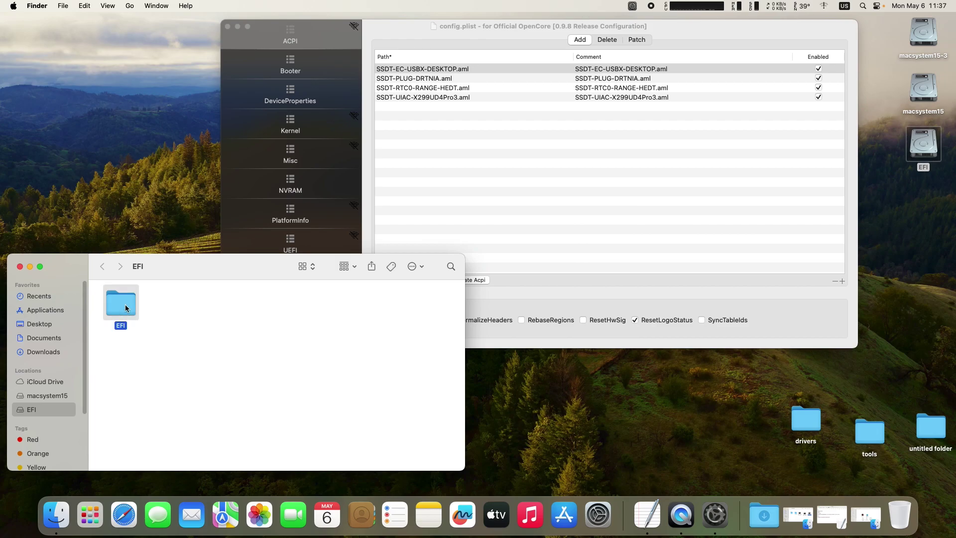
{"action": "left_click_drag", "start_coordinate": [219, 274], "coordinate": [392, 147]}
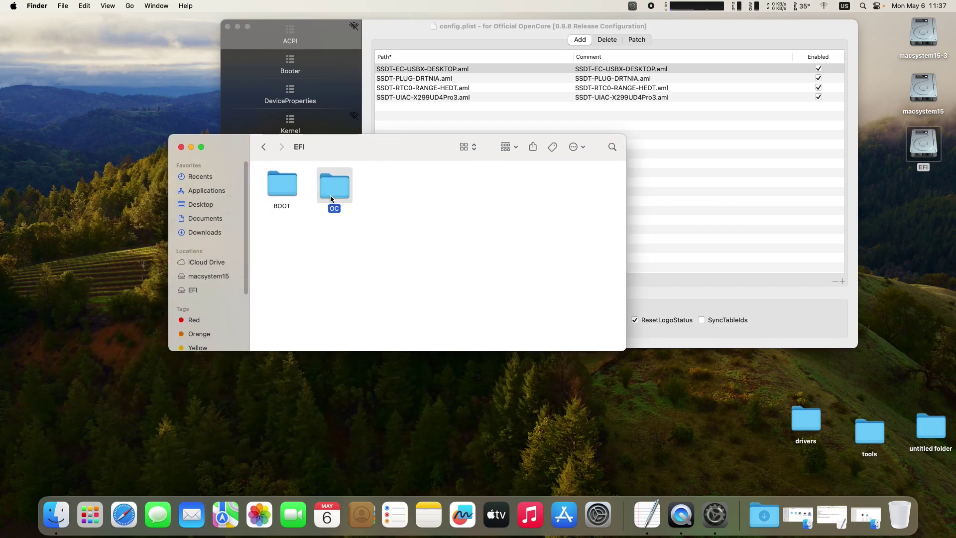
{"action": "double_click", "coordinate": [330, 195]}
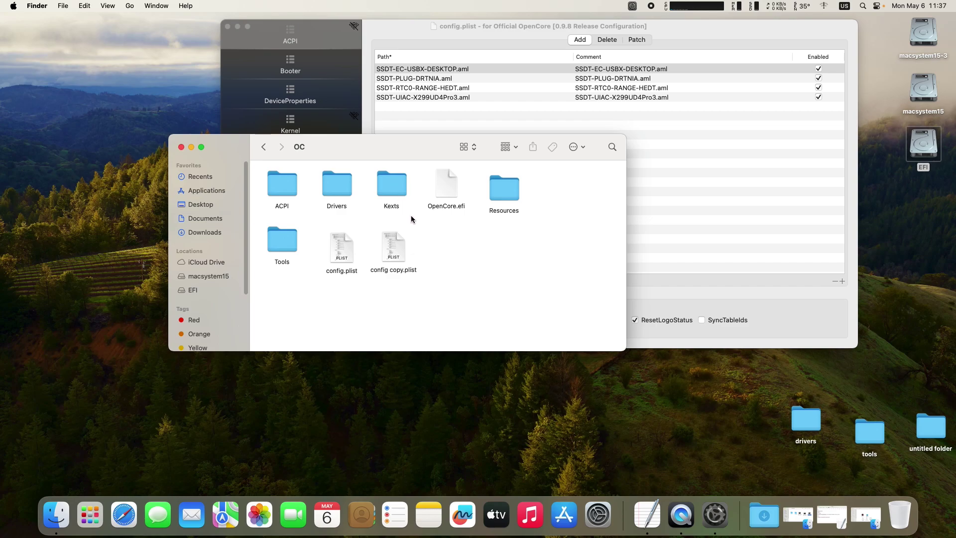
{"action": "double_click", "coordinate": [400, 186]}
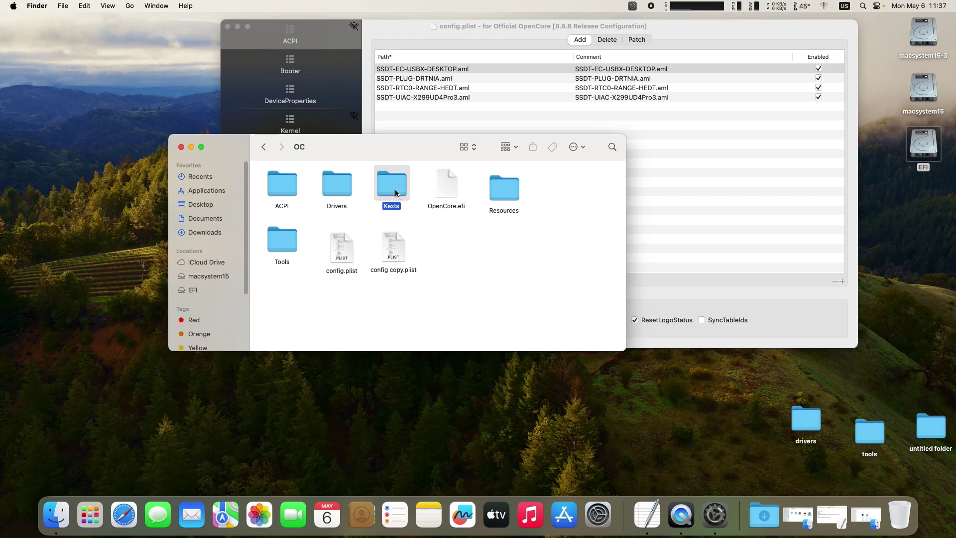
{"action": "left_click_drag", "start_coordinate": [556, 264], "coordinate": [554, 250]}
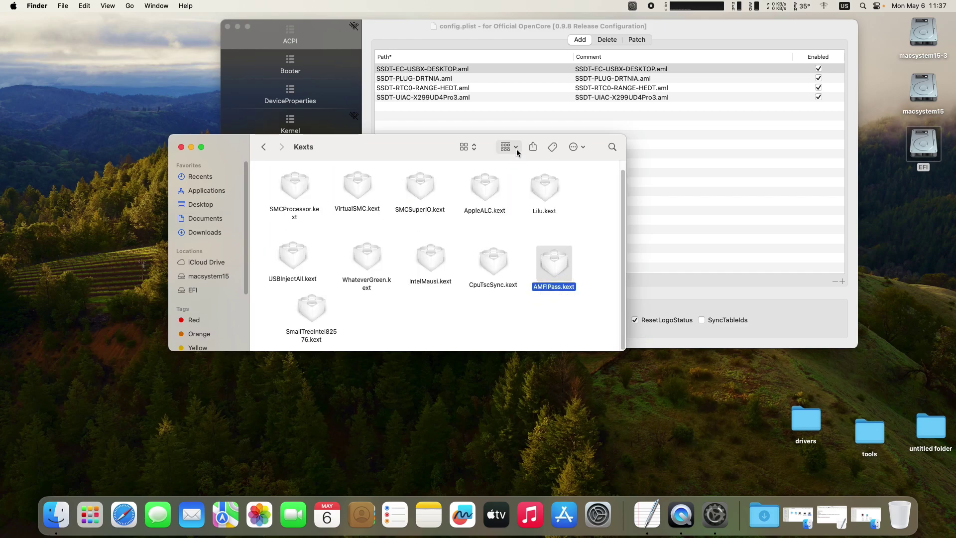
{"action": "left_click_drag", "start_coordinate": [420, 144], "coordinate": [318, 145]}
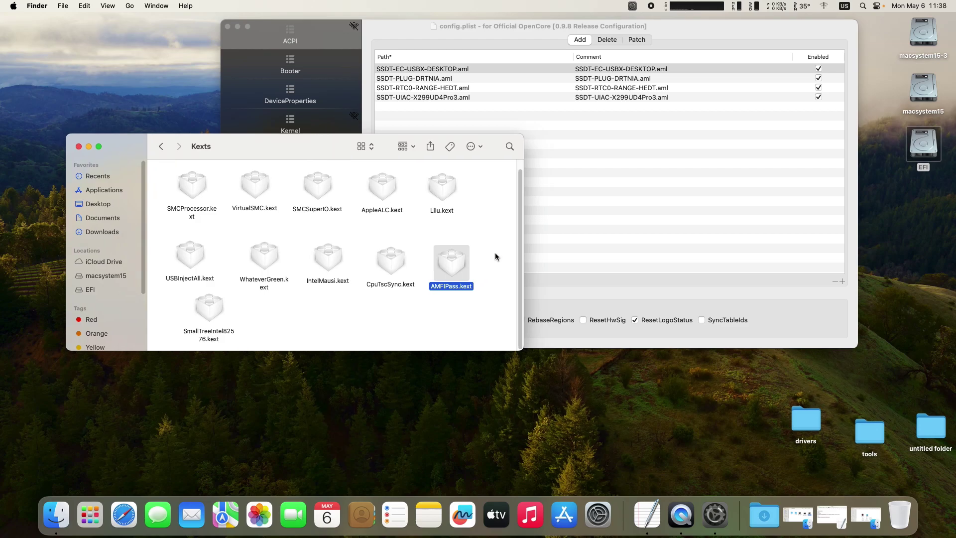
Copy IOSkywalkFamily.kext and IO80211FamilyLegacy.kext from the desktop's drivers/wifi-kext folder into the EFI Kexts folder and close the source window
{"action": "double_click", "coordinate": [804, 423]}
{"action": "left_click_drag", "start_coordinate": [703, 284], "coordinate": [705, 196]}
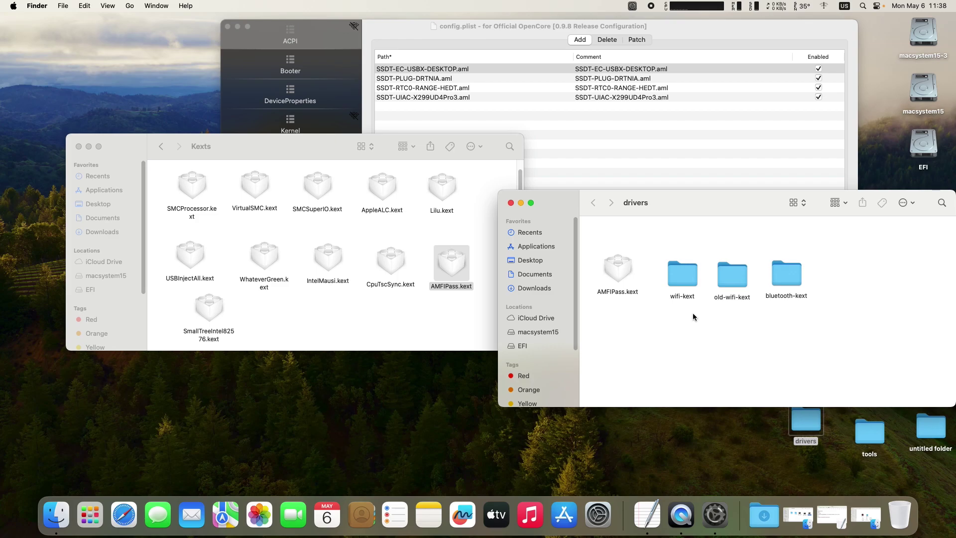
{"action": "double_click", "coordinate": [684, 278]}
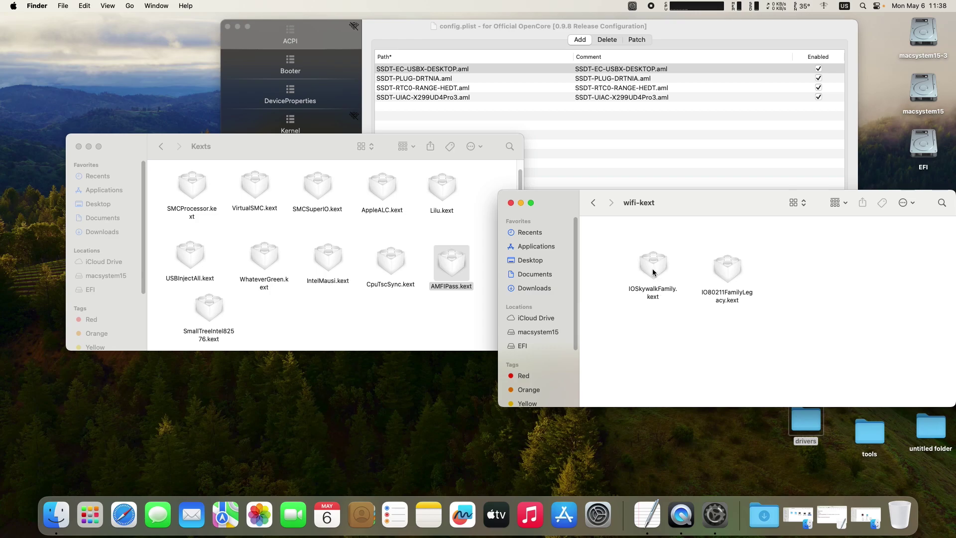
{"action": "left_click_drag", "start_coordinate": [647, 274], "coordinate": [294, 317]}
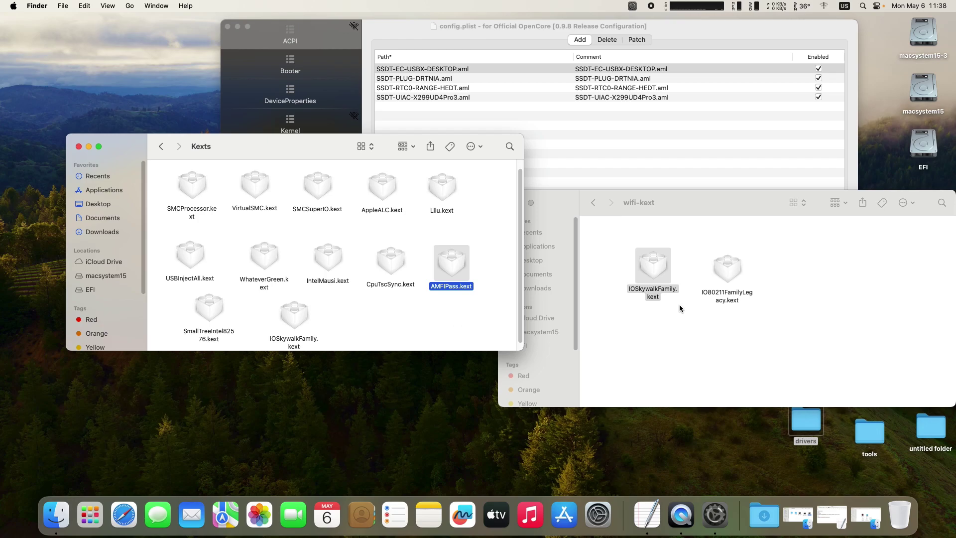
{"action": "left_click_drag", "start_coordinate": [730, 274], "coordinate": [374, 320]}
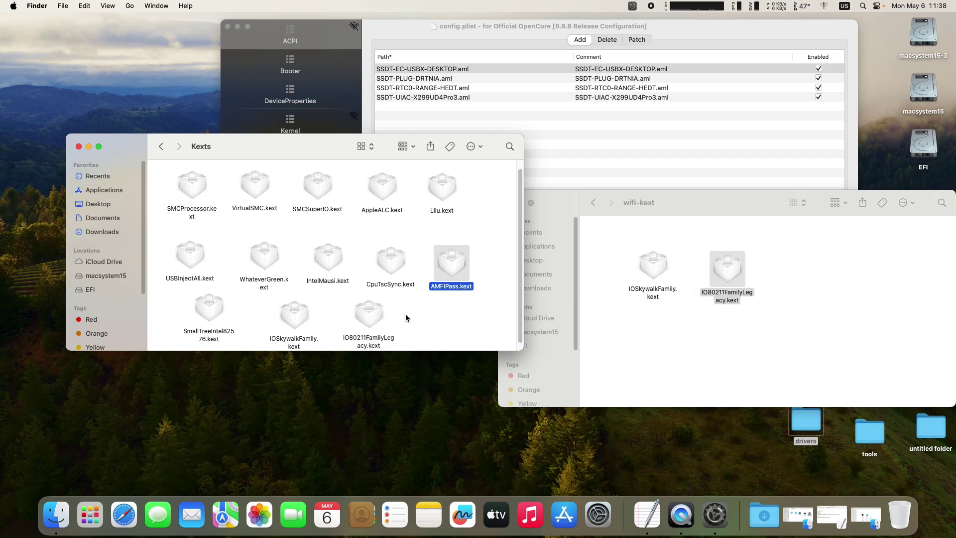
{"action": "left_click", "coordinate": [532, 217]}
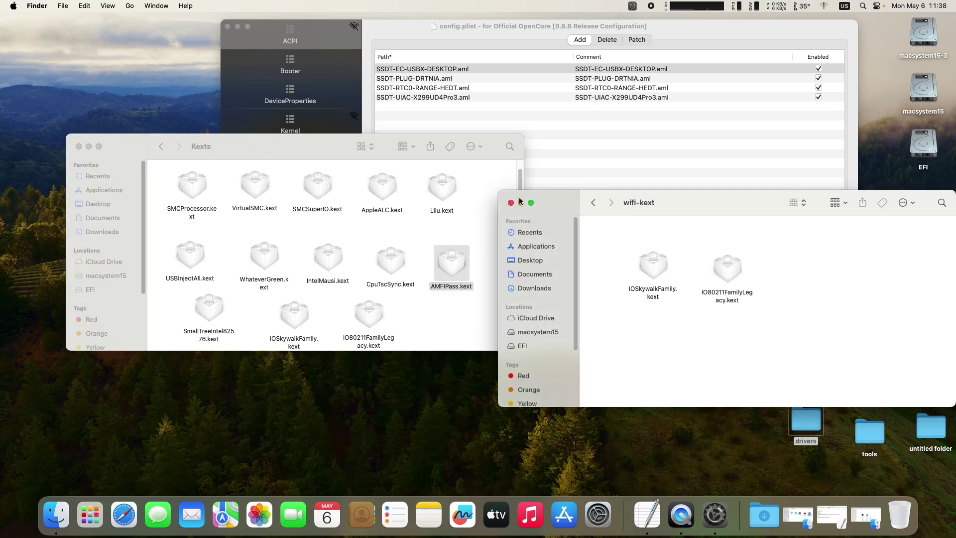
{"action": "left_click", "coordinate": [511, 203]}
Add IOSkywalkFamily.kext and IO80211FamilyLegacy.kext from the EFI Kexts folder to the Kernel Add list of config.plist
{"action": "left_click_drag", "start_coordinate": [389, 140], "coordinate": [745, 285]}
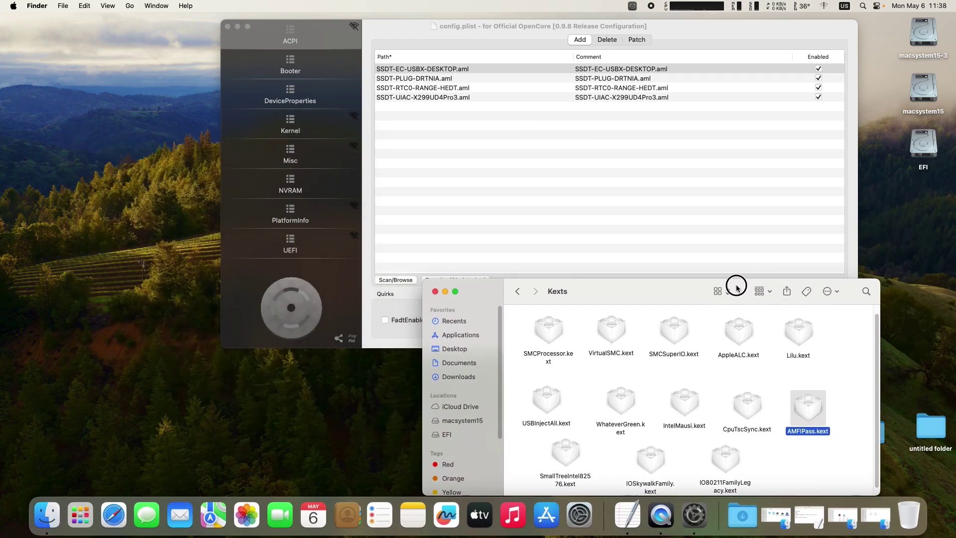
{"action": "left_click", "coordinate": [284, 133]}
{"action": "left_click", "coordinate": [285, 133]}
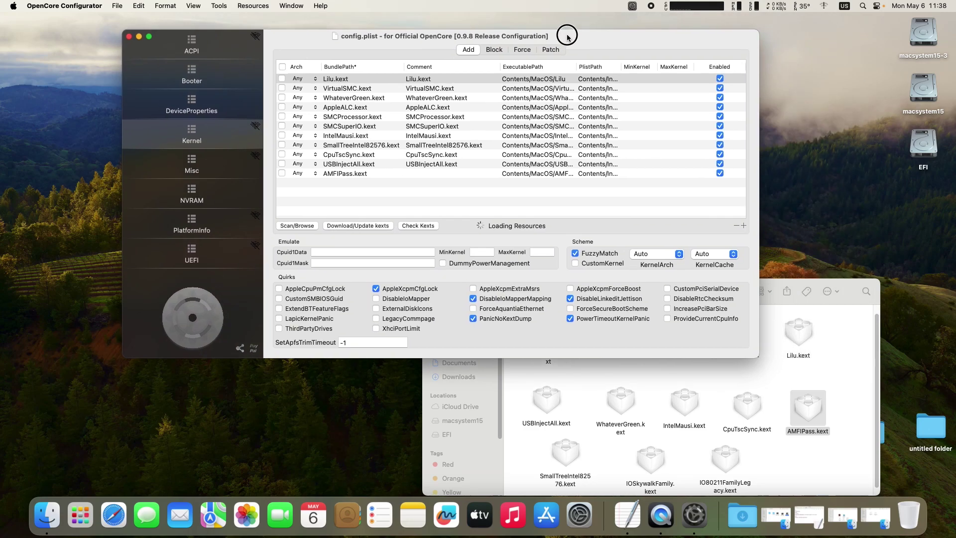
{"action": "left_click_drag", "start_coordinate": [572, 30], "coordinate": [415, 37]}
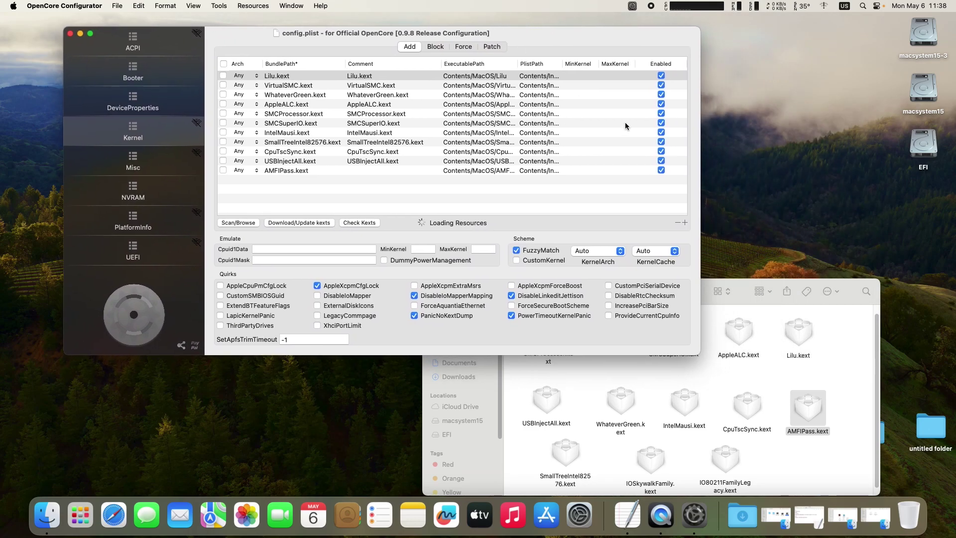
{"action": "left_click", "coordinate": [740, 282]}
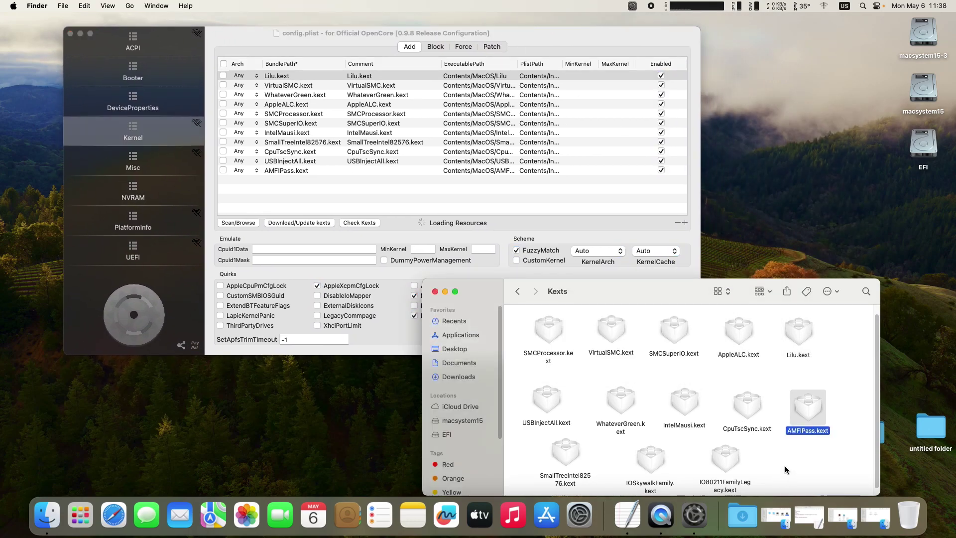
{"action": "scroll", "coordinate": [785, 471], "scroll_direction": "down", "scroll_amount": 1}
{"action": "left_click_drag", "start_coordinate": [650, 458], "coordinate": [341, 186]}
{"action": "left_click", "coordinate": [310, 87]}
{"action": "left_click_drag", "start_coordinate": [311, 86], "coordinate": [306, 188]}
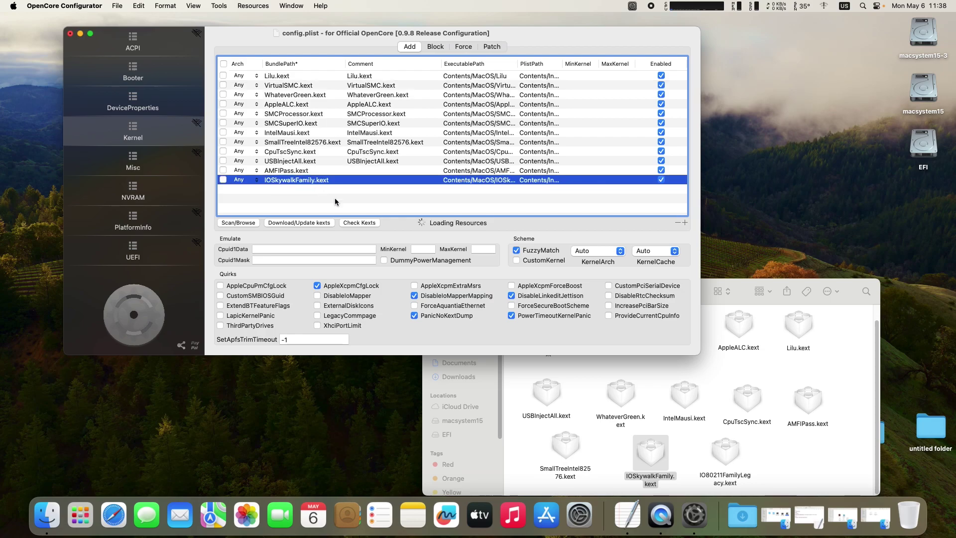
{"action": "left_click_drag", "start_coordinate": [725, 453], "coordinate": [359, 191]}
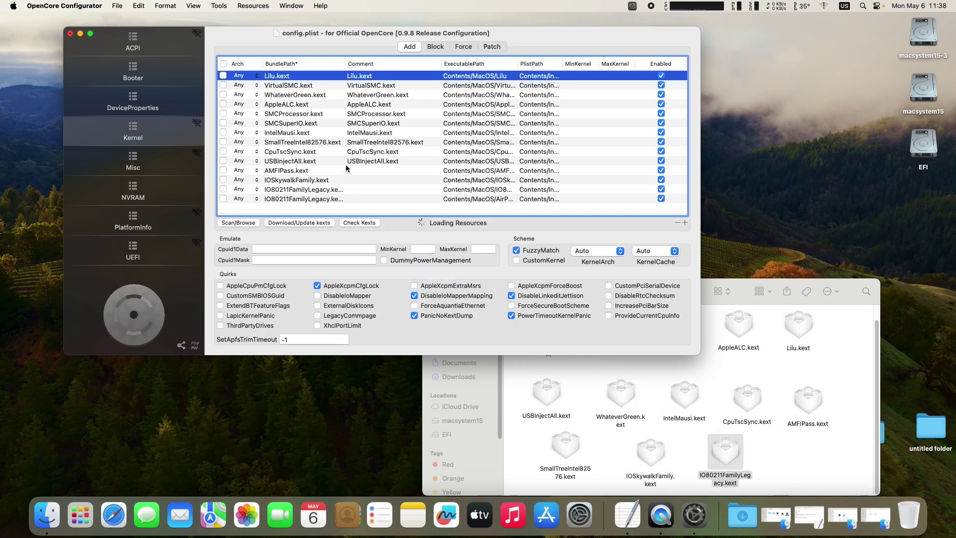
Widen the BundlePath column and the configuration window to show full kext paths alongside the MinKernel column
{"action": "left_click", "coordinate": [315, 190]}
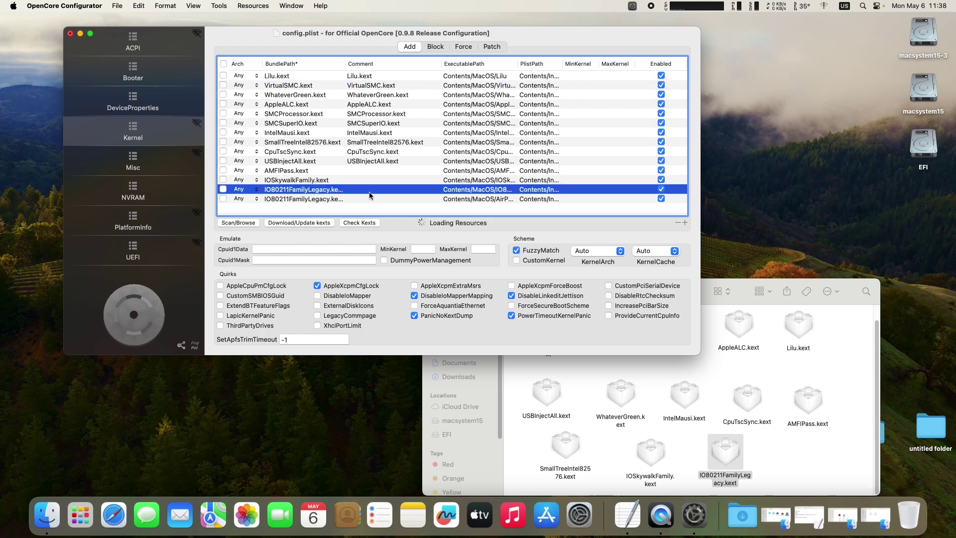
{"action": "left_click_drag", "start_coordinate": [345, 64], "coordinate": [483, 94]}
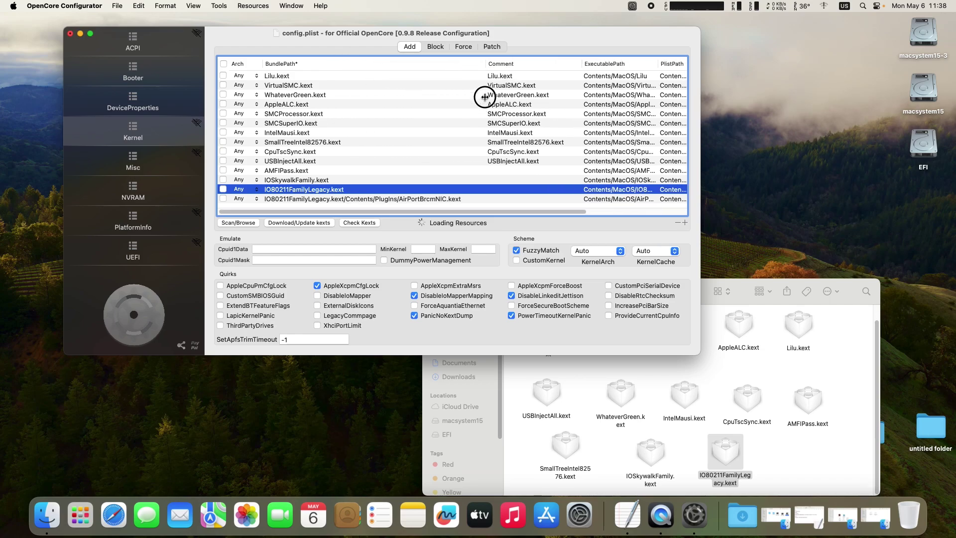
{"action": "left_click_drag", "start_coordinate": [700, 249], "coordinate": [866, 245]}
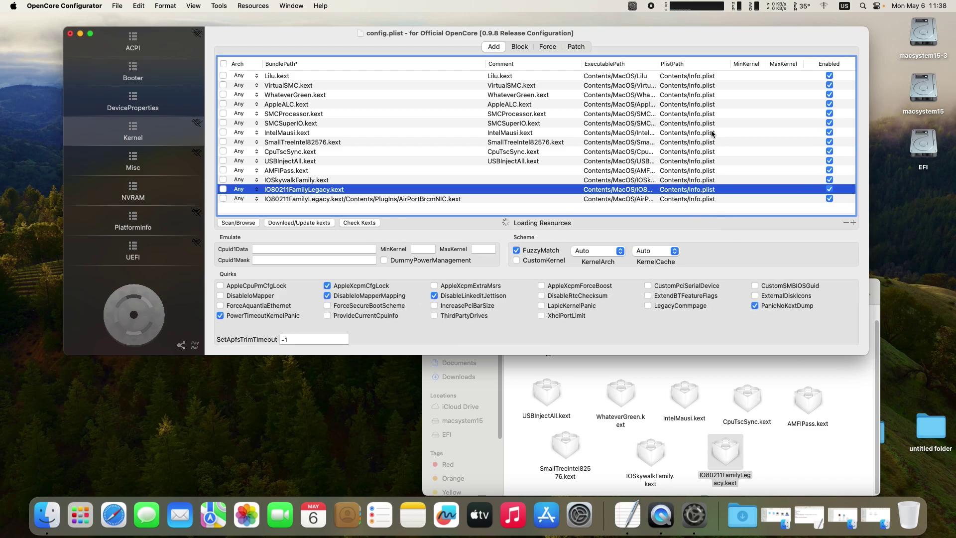
Set MinKernel to 23.0.0 for the IOSkywalkFamily.kext and the main IO80211FamilyLegacy.kext entries
{"action": "left_click", "coordinate": [450, 180]}
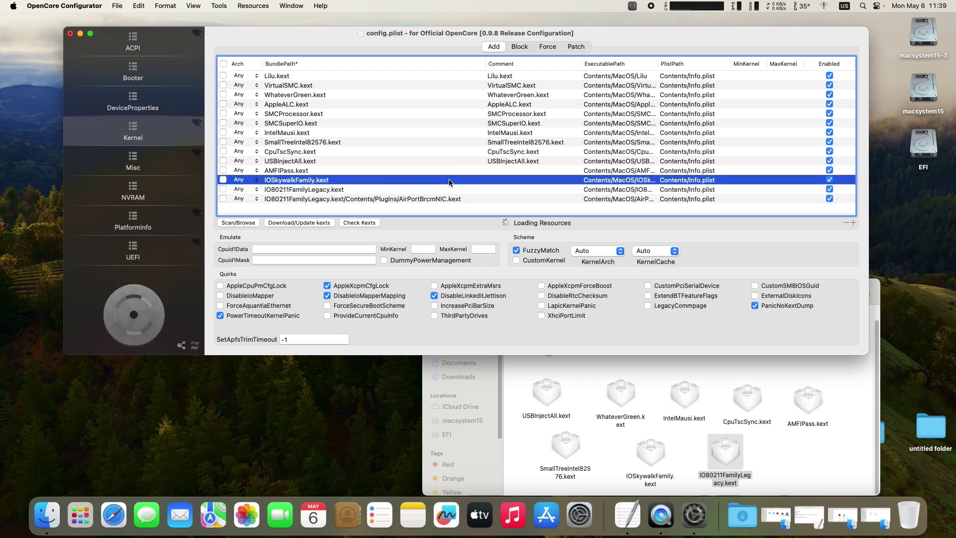
{"action": "left_click", "coordinate": [736, 179]}
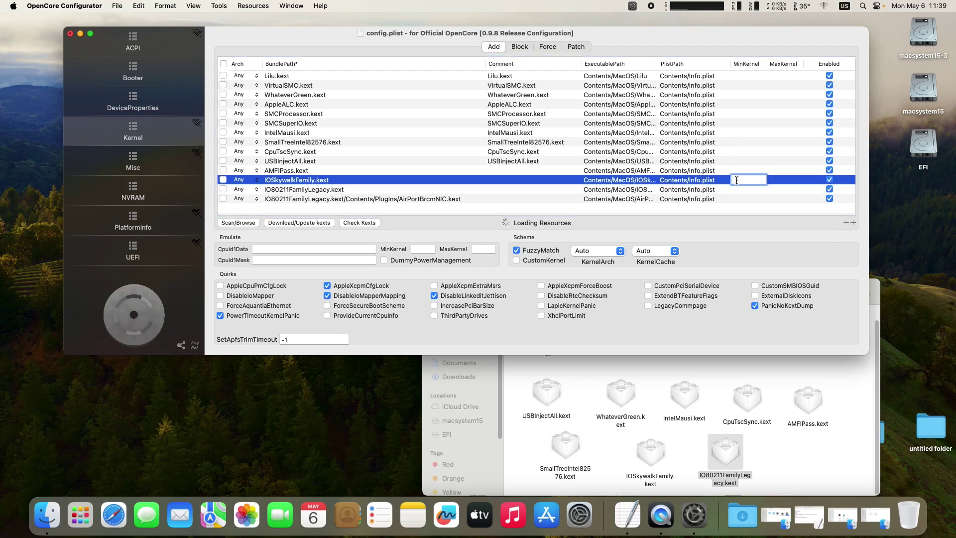
{"action": "type", "text": "23.0.0"}
{"action": "key", "text": "Return"}
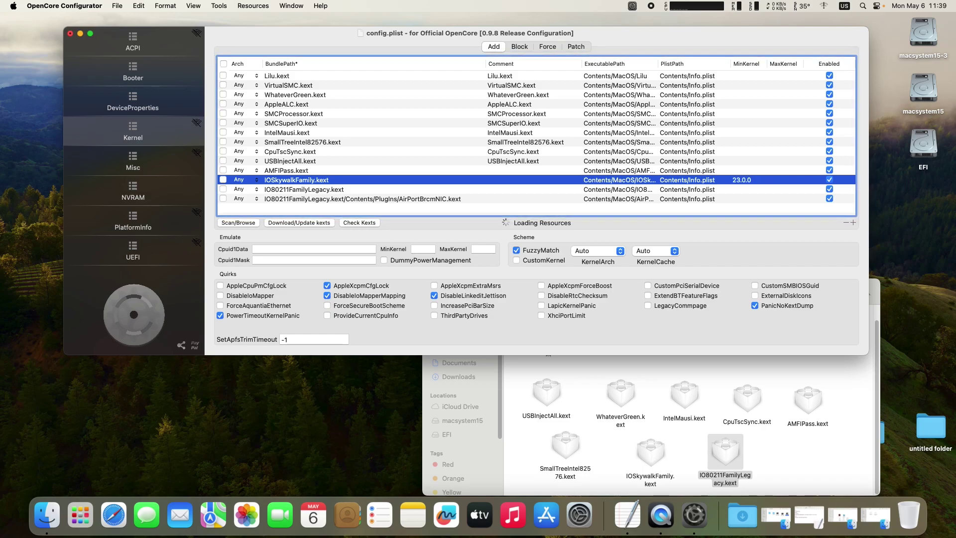
{"action": "left_click", "coordinate": [735, 191]}
{"action": "left_click", "coordinate": [736, 190]}
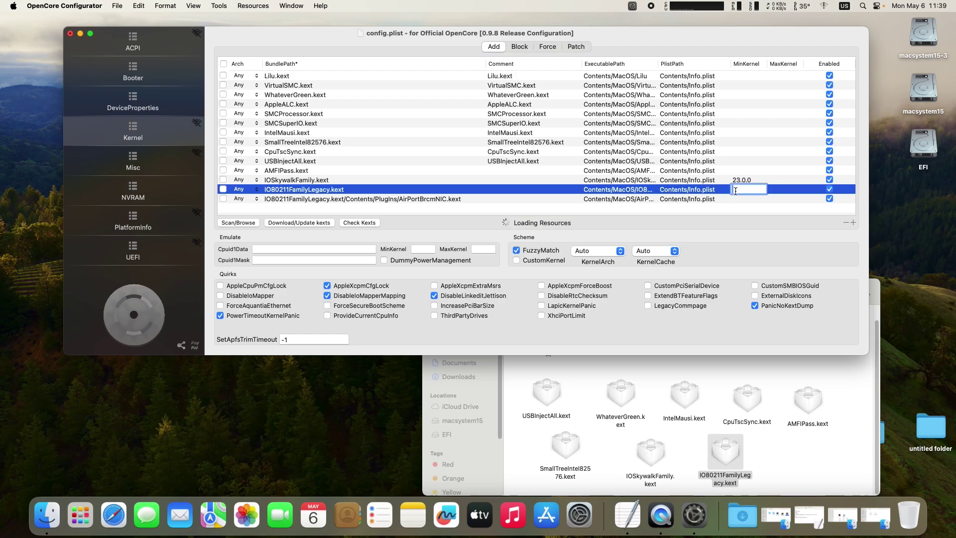
{"action": "type", "text": "23.0"}
{"action": "key", "text": "Return"}
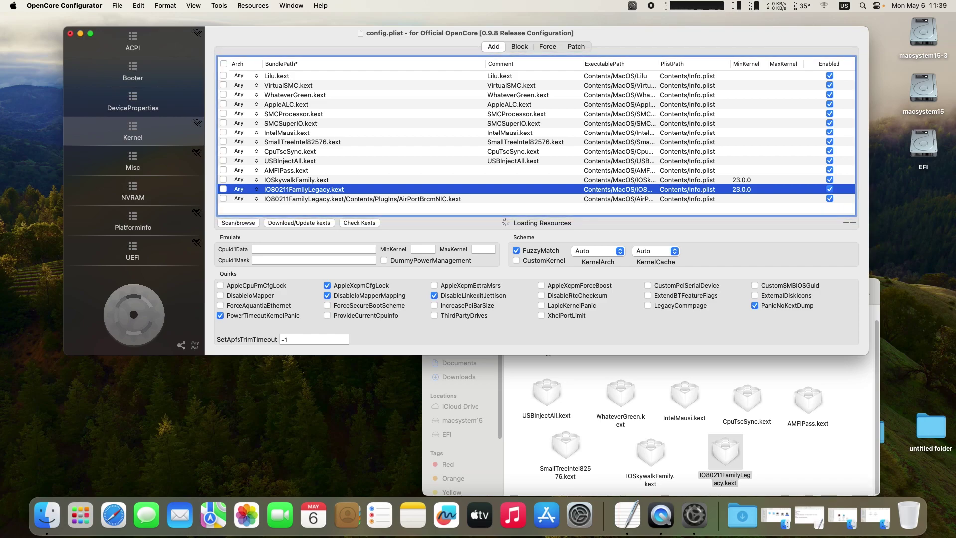
Set MinKernel to 23.0.0 for the AirPortBrcmNIC.kext plug-in entry of IO80211FamilyLegacy.kext in the Kernel Add list
{"action": "double_click", "coordinate": [737, 198]}
{"action": "type", "text": "23"}
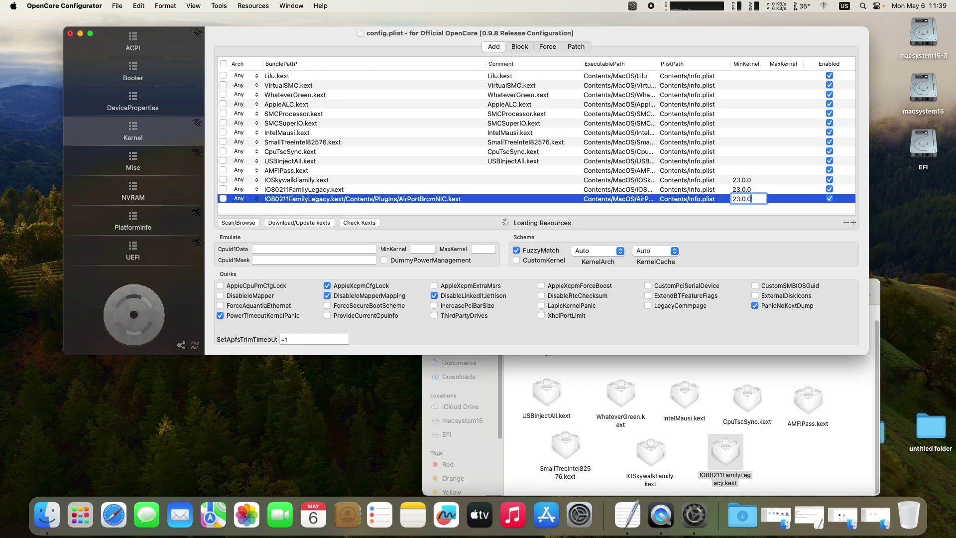
{"action": "type", "text": ".0.0"}
{"action": "key", "text": "Return"}
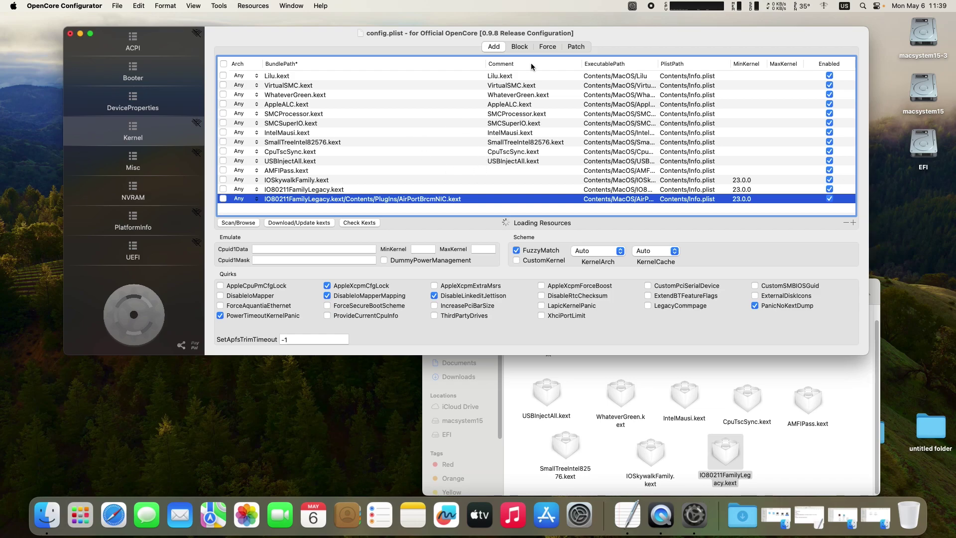
Open the settings notes from the tools folder and add an empty entry to the Kernel Block list of config.plist
{"action": "left_click", "coordinate": [522, 48]}
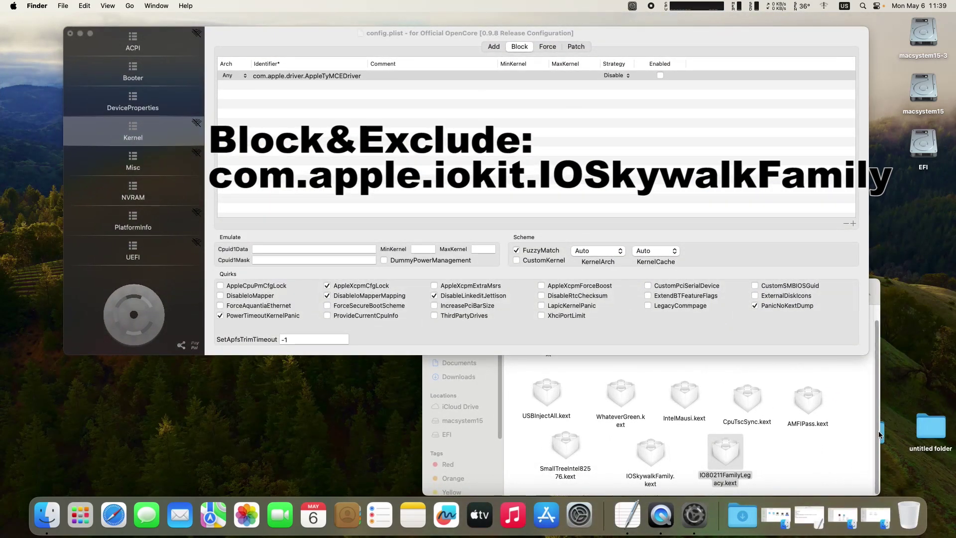
{"action": "left_click", "coordinate": [876, 518]}
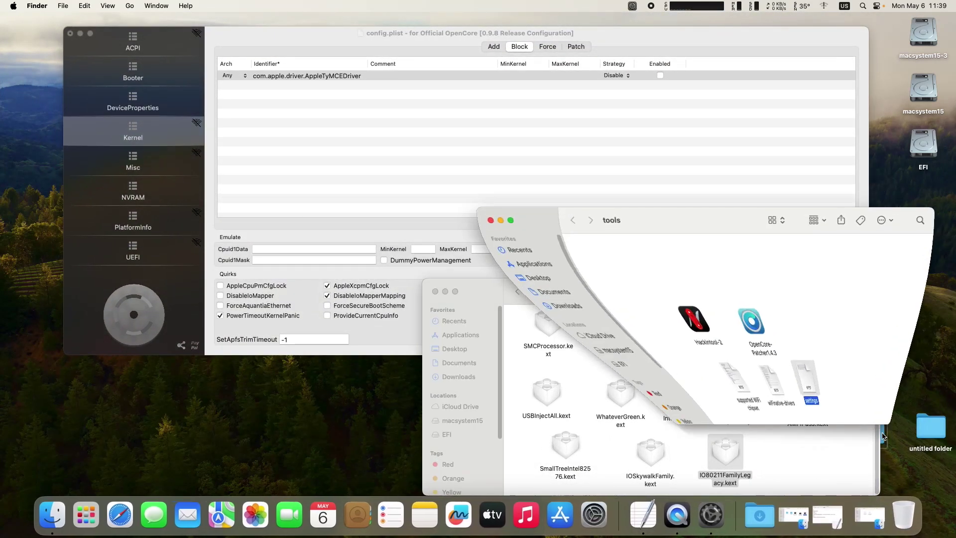
{"action": "double_click", "coordinate": [776, 381]}
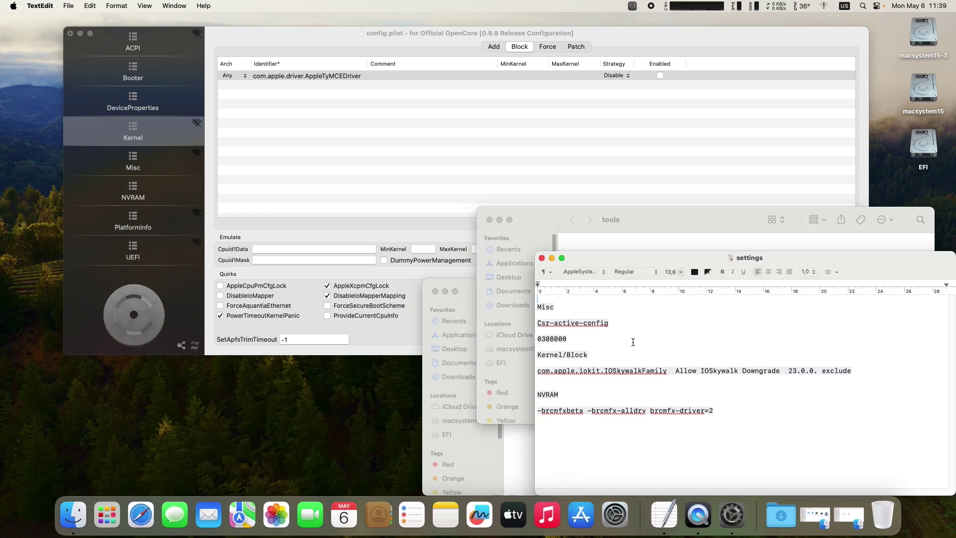
{"action": "left_click", "coordinate": [286, 142]}
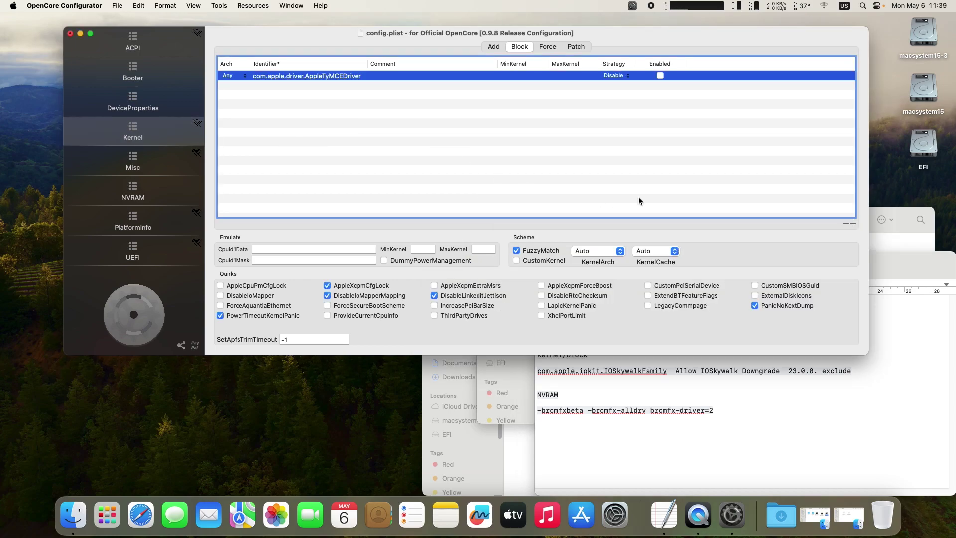
{"action": "left_click", "coordinate": [853, 224]}
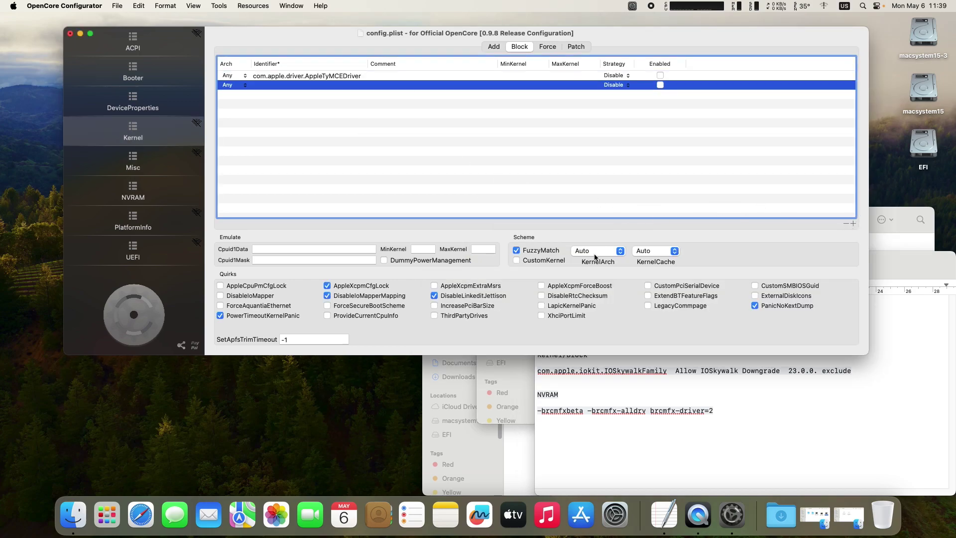
Copy com.apple.iokit.IOSkywalkFamily from the settings notes into the Identifier of the new Block entry
{"action": "left_click", "coordinate": [692, 451]}
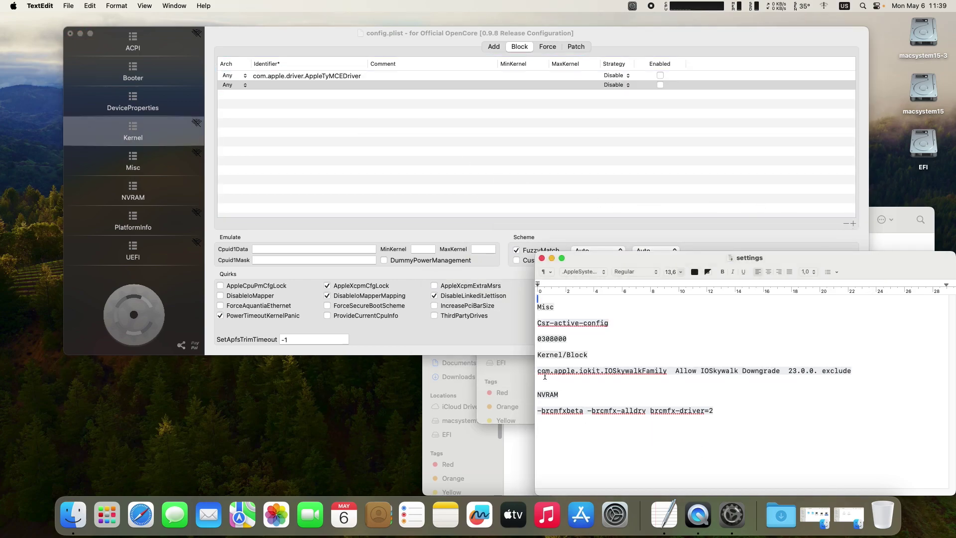
{"action": "left_click_drag", "start_coordinate": [539, 373], "coordinate": [667, 369]}
{"action": "right_click", "coordinate": [658, 372]}
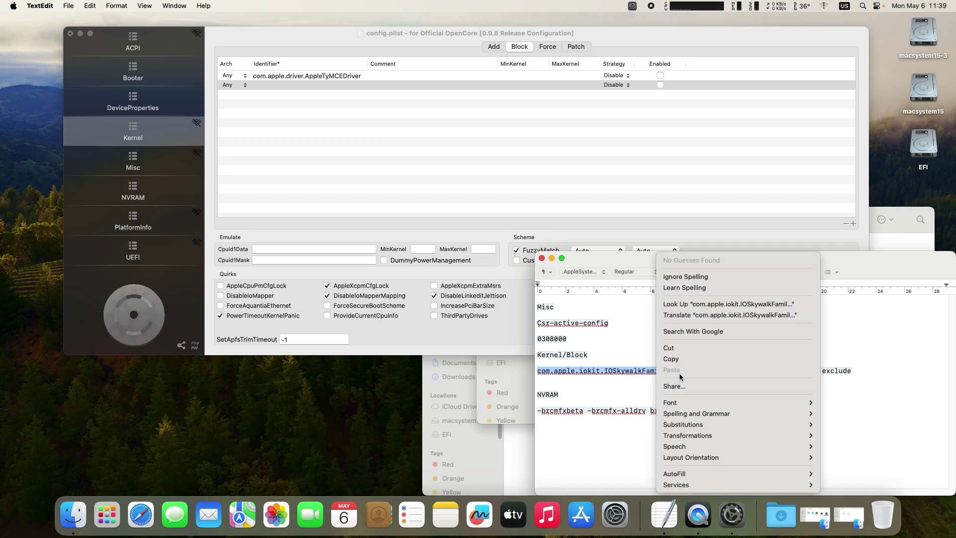
{"action": "left_click", "coordinate": [683, 359]}
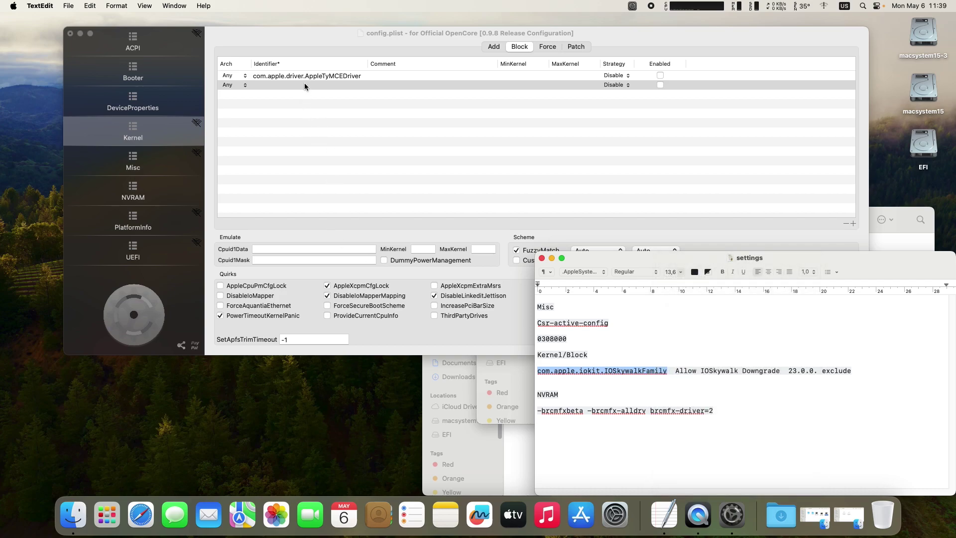
{"action": "left_click", "coordinate": [304, 84]}
{"action": "left_click", "coordinate": [305, 85]}
{"action": "right_click", "coordinate": [305, 85]}
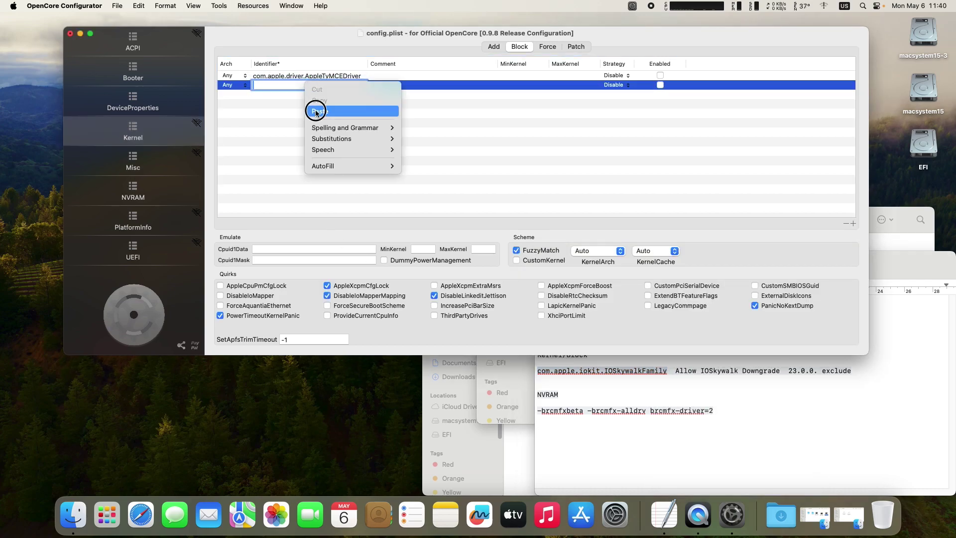
{"action": "left_click", "coordinate": [316, 111]}
{"action": "key", "text": "Return"}
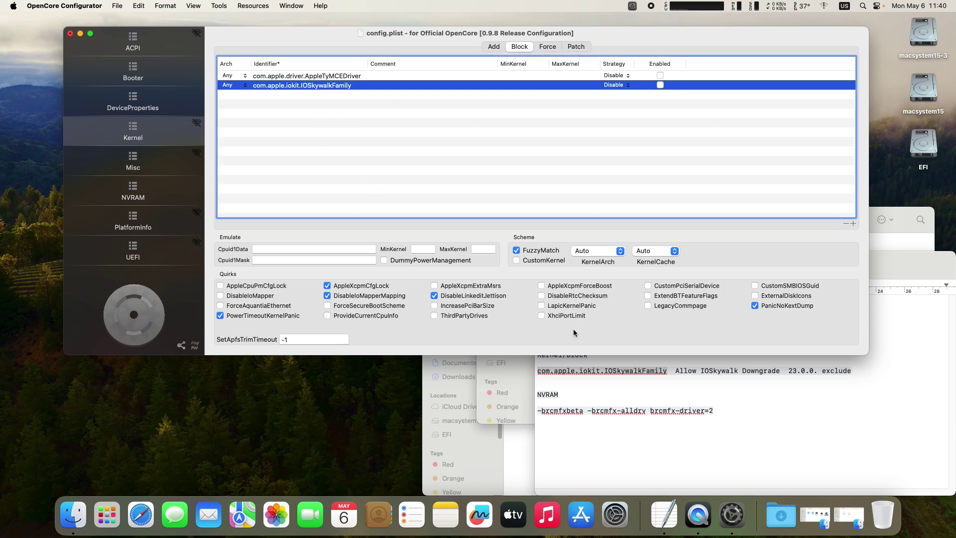
Copy "Allow IOSkywalk Downgrade" from the settings notes into the Comment of the IOSkywalkFamily Block entry
{"action": "left_click", "coordinate": [690, 397]}
{"action": "left_click_drag", "start_coordinate": [677, 373], "coordinate": [779, 372]}
{"action": "right_click", "coordinate": [769, 373]}
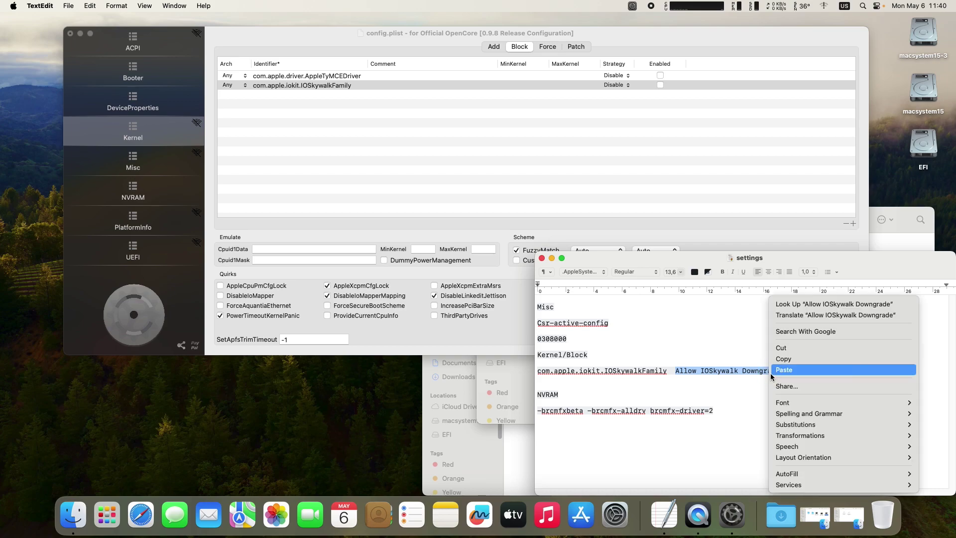
{"action": "left_click", "coordinate": [792, 359]}
{"action": "double_click", "coordinate": [402, 85]}
{"action": "right_click", "coordinate": [404, 85]}
{"action": "left_click", "coordinate": [418, 112]}
{"action": "left_click", "coordinate": [532, 88]}
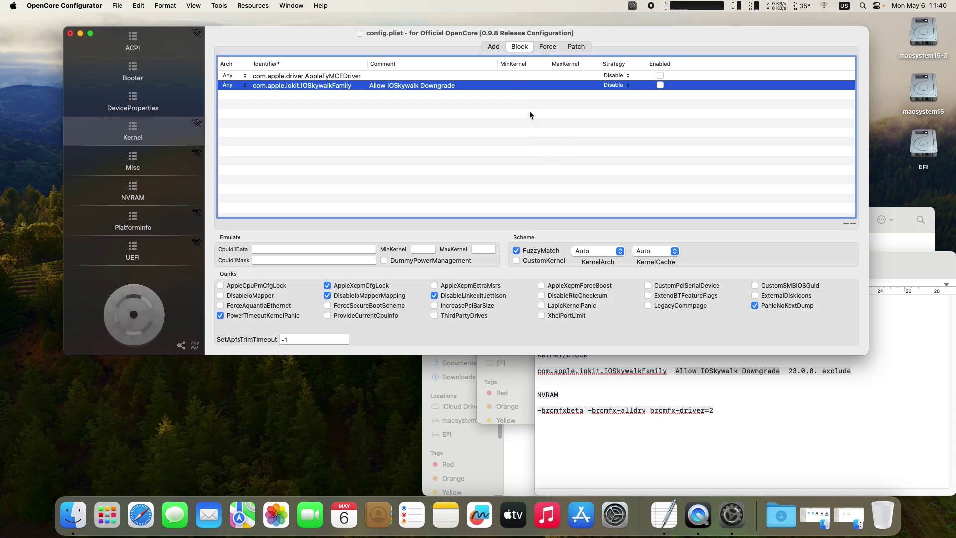
Set the IOSkywalkFamily Block entry's MinKernel to 23.0.0 and its Strategy to Exclude
{"action": "double_click", "coordinate": [509, 85]}
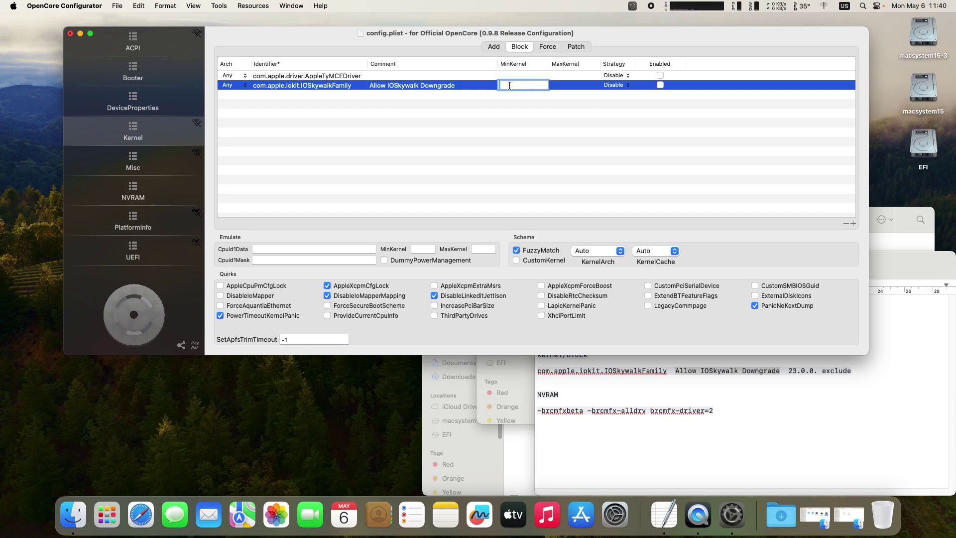
{"action": "type", "text": "23.0.0"}
{"action": "key", "text": "Return"}
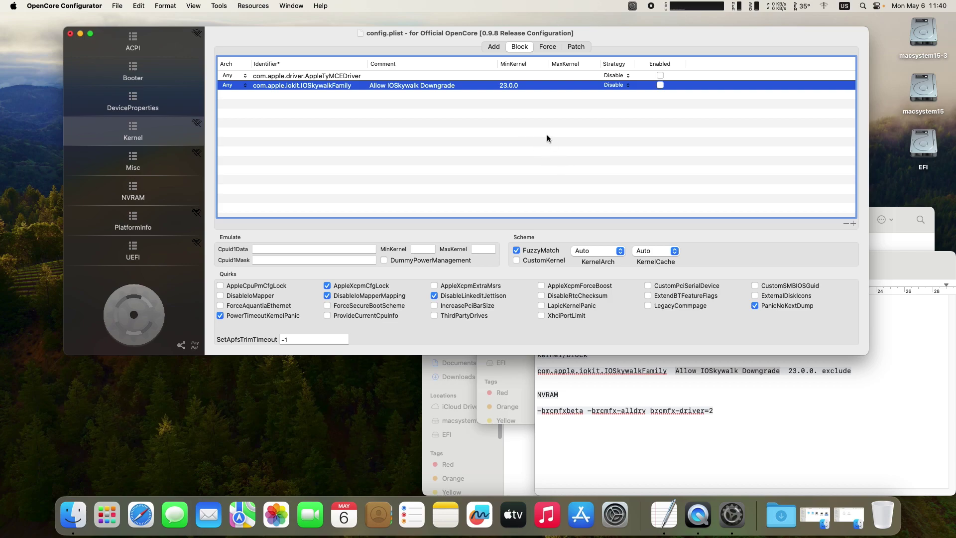
{"action": "left_click", "coordinate": [628, 85]}
{"action": "left_click", "coordinate": [626, 103]}
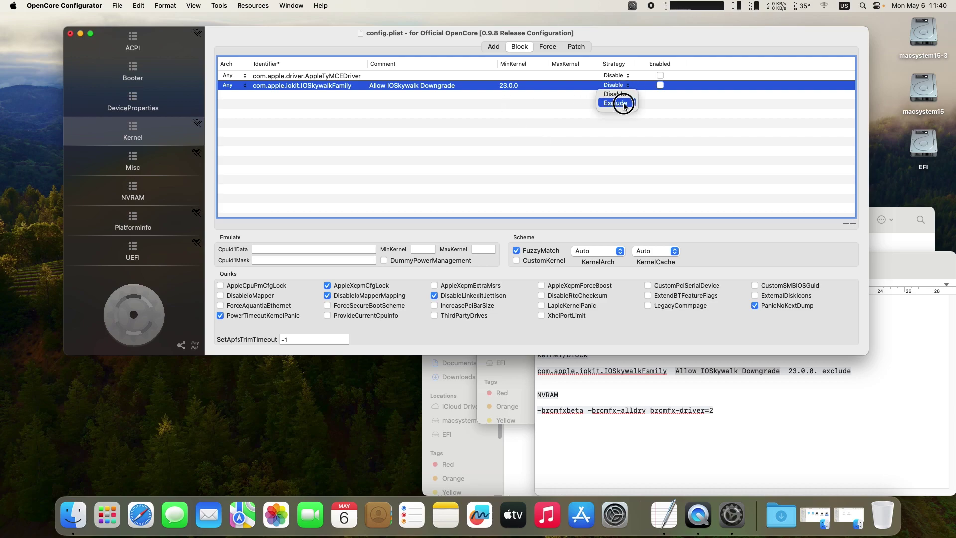
Enable the IOSkywalkFamily Block entry with Arch x86_64 and save config.plist
{"action": "left_click", "coordinate": [660, 86]}
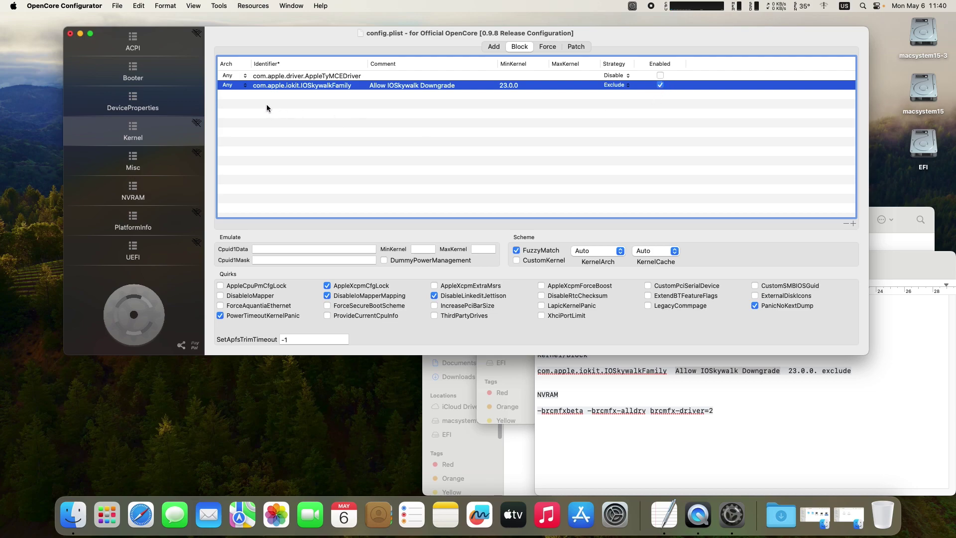
{"action": "left_click", "coordinate": [245, 85]}
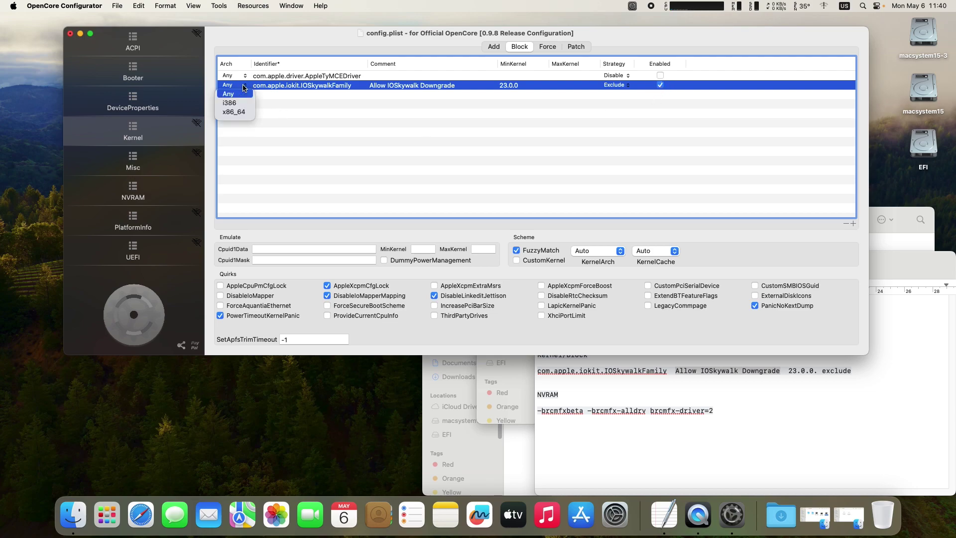
{"action": "left_click", "coordinate": [243, 112]}
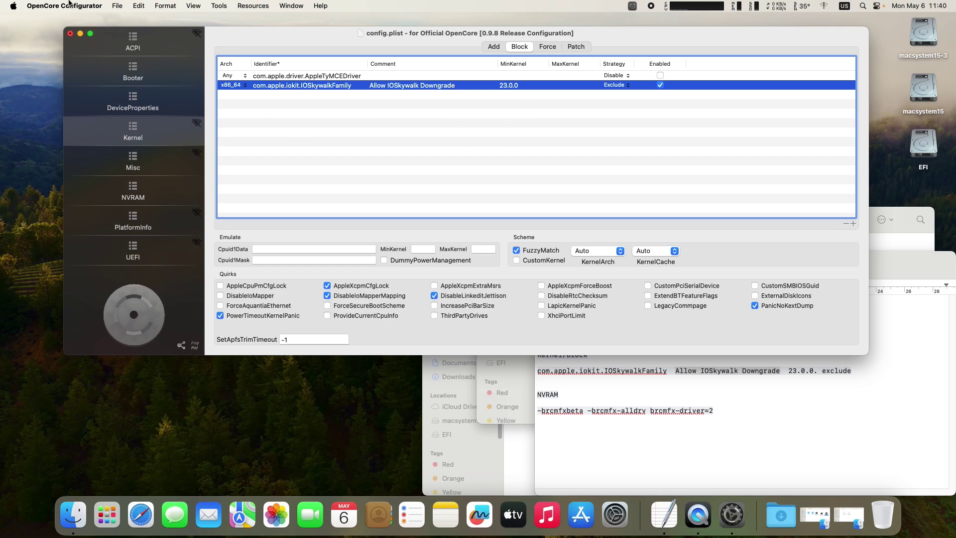
{"action": "left_click", "coordinate": [117, 6]}
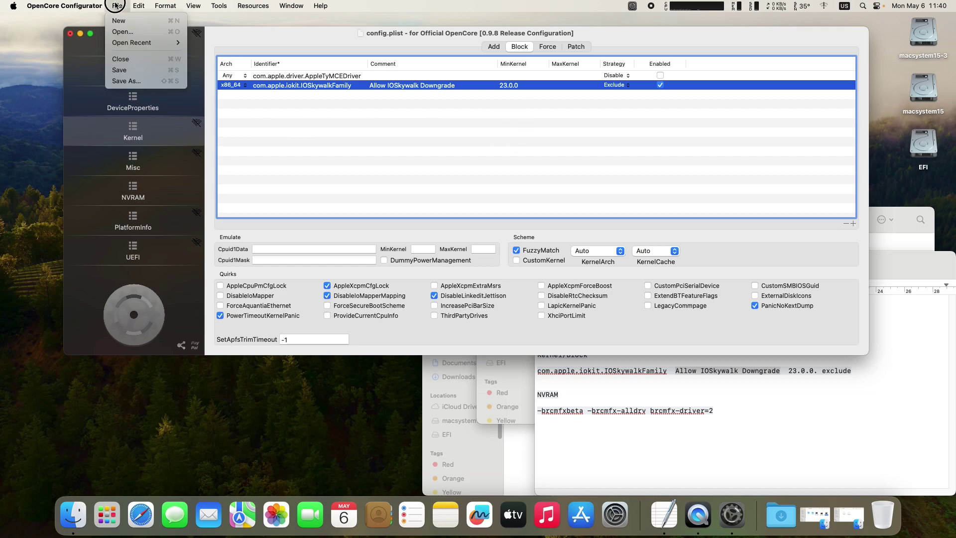
{"action": "left_click", "coordinate": [132, 70]}
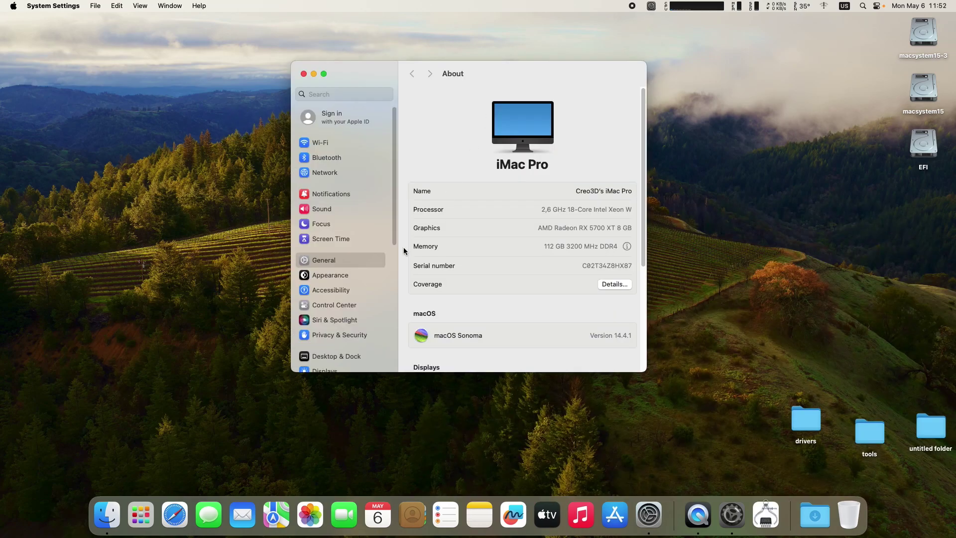
Examine the Wi-Fi and Bluetooth sections of the System Report from System Settings, and close the information windows
{"action": "scroll", "coordinate": [643, 284], "scroll_direction": "down", "scroll_amount": 5}
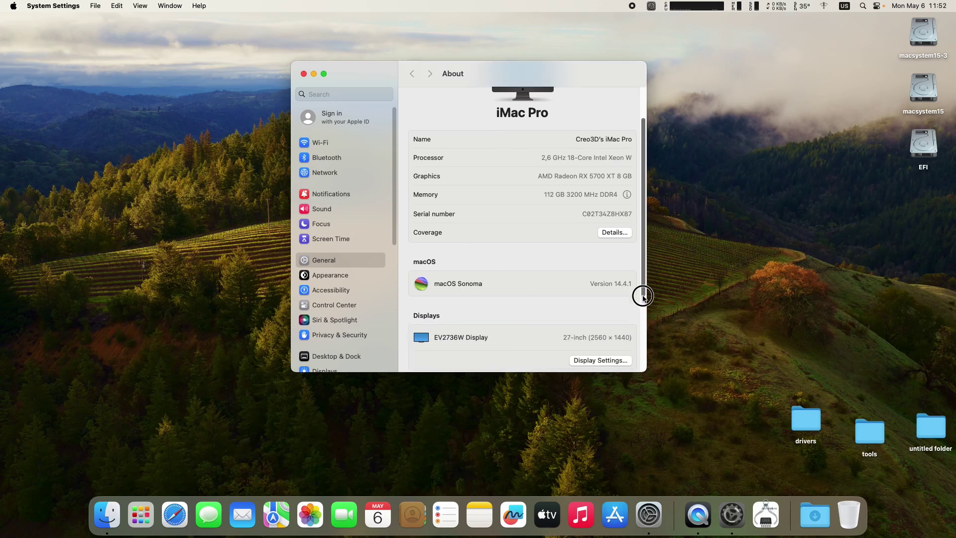
{"action": "left_click", "coordinate": [521, 332]}
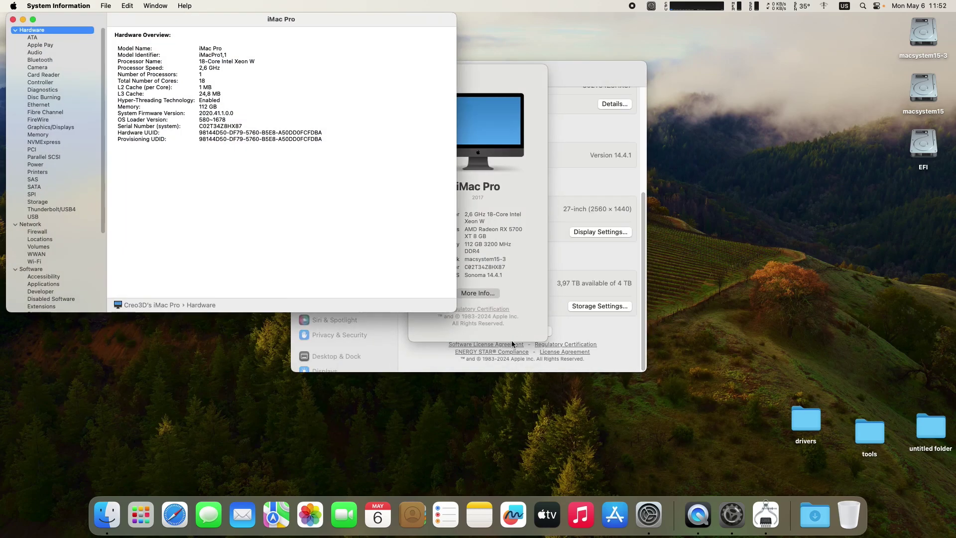
{"action": "left_click", "coordinate": [44, 262]}
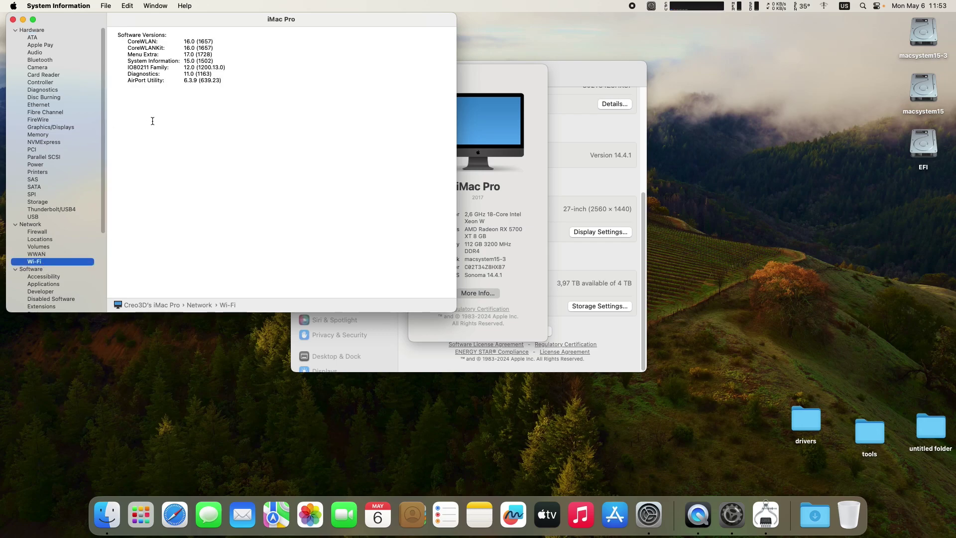
{"action": "left_click", "coordinate": [55, 60]}
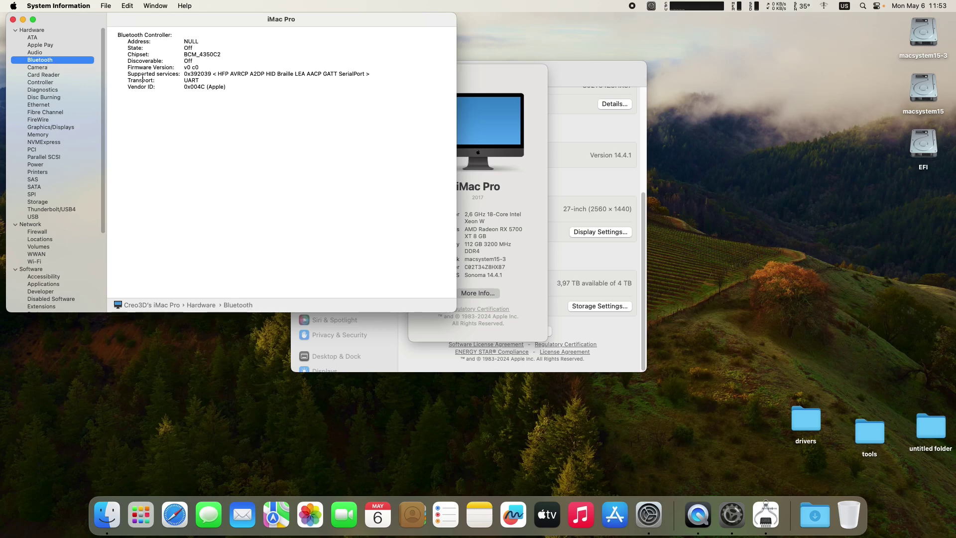
{"action": "left_click", "coordinate": [52, 261]}
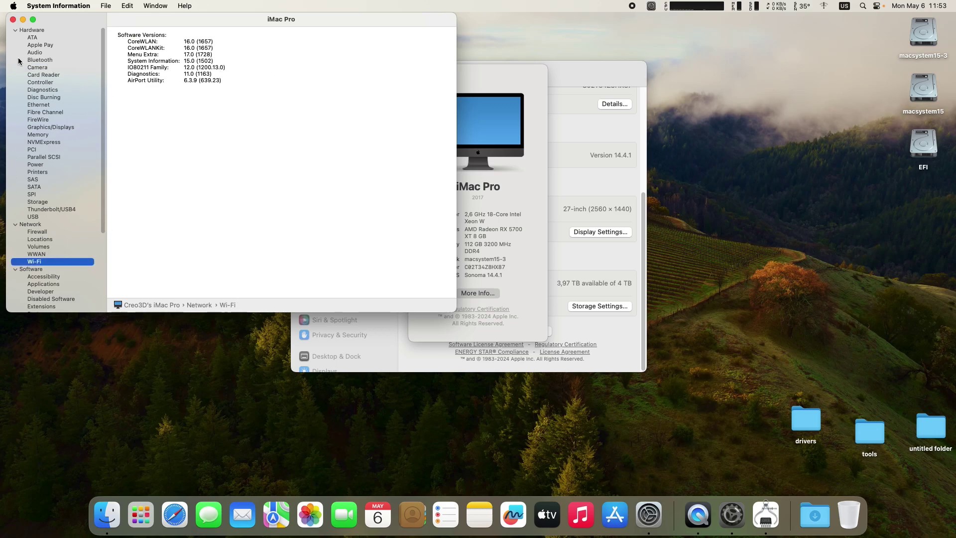
{"action": "left_click", "coordinate": [13, 19]}
{"action": "left_click", "coordinate": [415, 71]}
{"action": "left_click", "coordinate": [303, 74]}
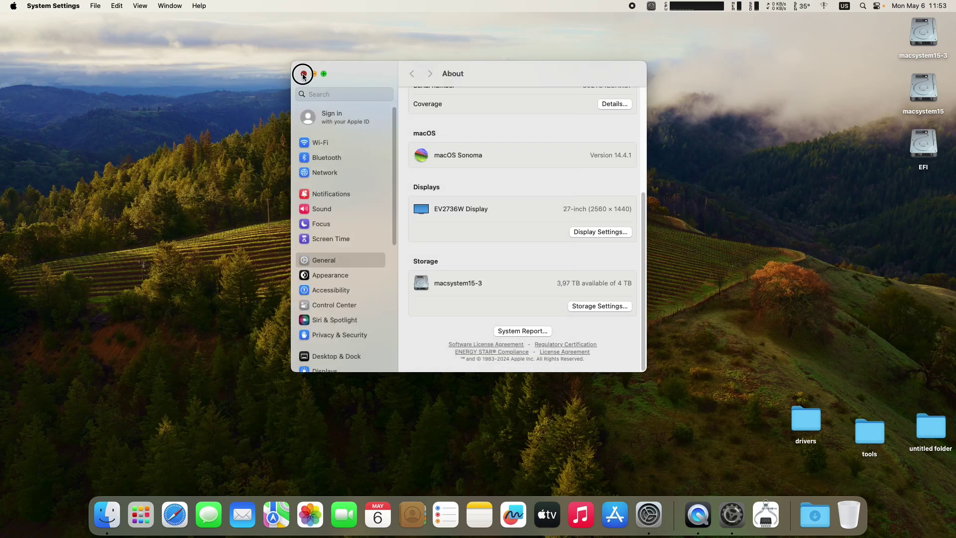
Open the EFI partition on disk1s1 and browse to its EFI/OC/Kexts folder, moving the window out of the way
{"action": "left_click", "coordinate": [652, 7]}
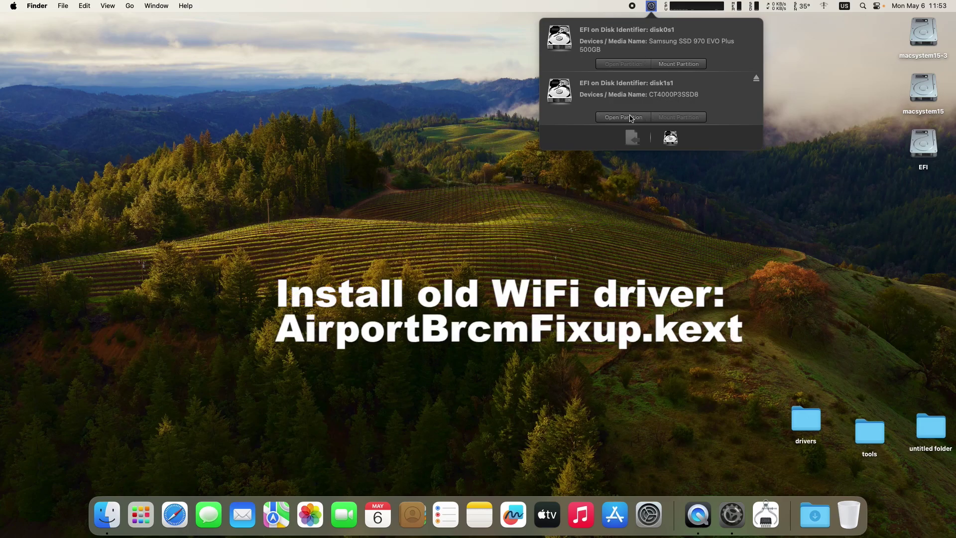
{"action": "left_click", "coordinate": [630, 118]}
{"action": "double_click", "coordinate": [206, 96]}
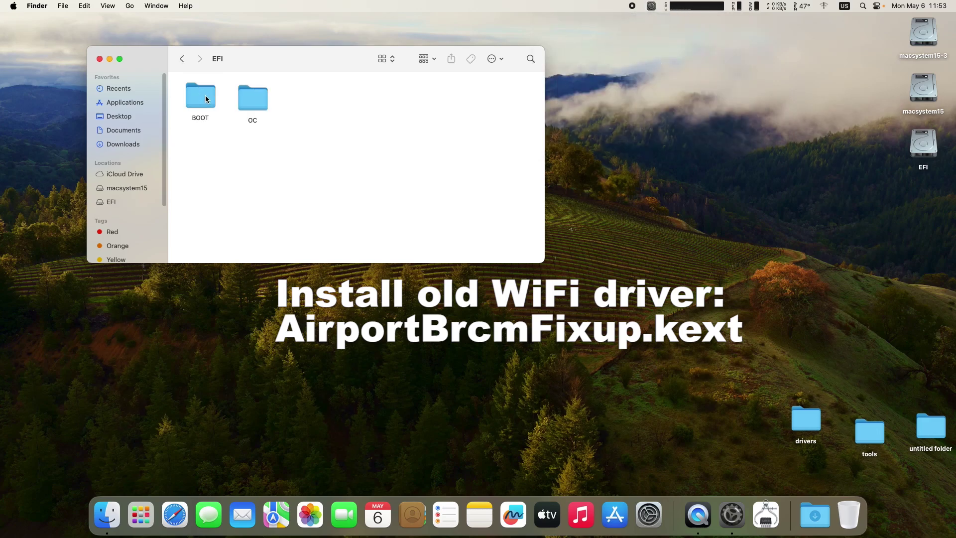
{"action": "double_click", "coordinate": [261, 105]}
{"action": "double_click", "coordinate": [310, 97]}
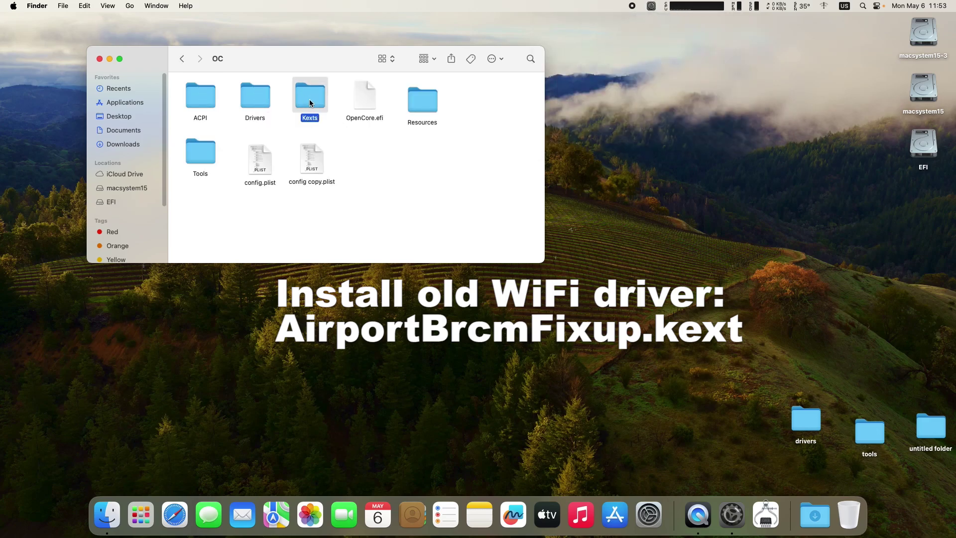
{"action": "left_click_drag", "start_coordinate": [334, 62], "coordinate": [280, 28]}
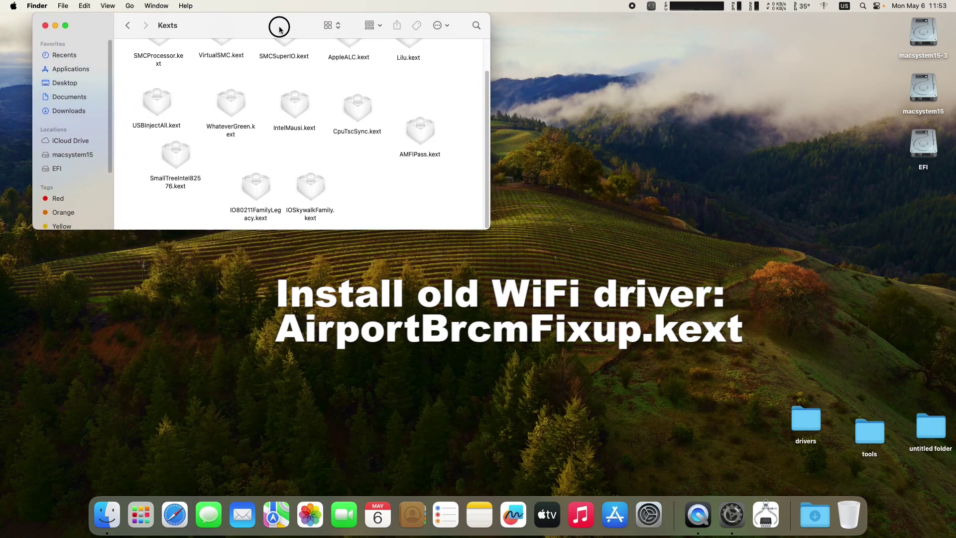
Copy AirportBrcmFixup.kext from the desktop's drivers/old-wifi-kext folder into the EFI Kexts folder
{"action": "double_click", "coordinate": [805, 418]}
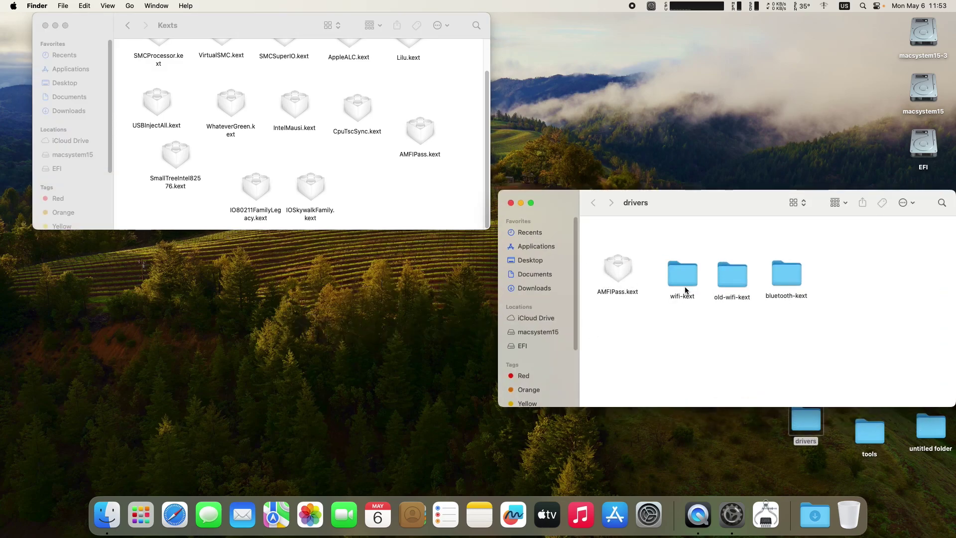
{"action": "double_click", "coordinate": [727, 278]}
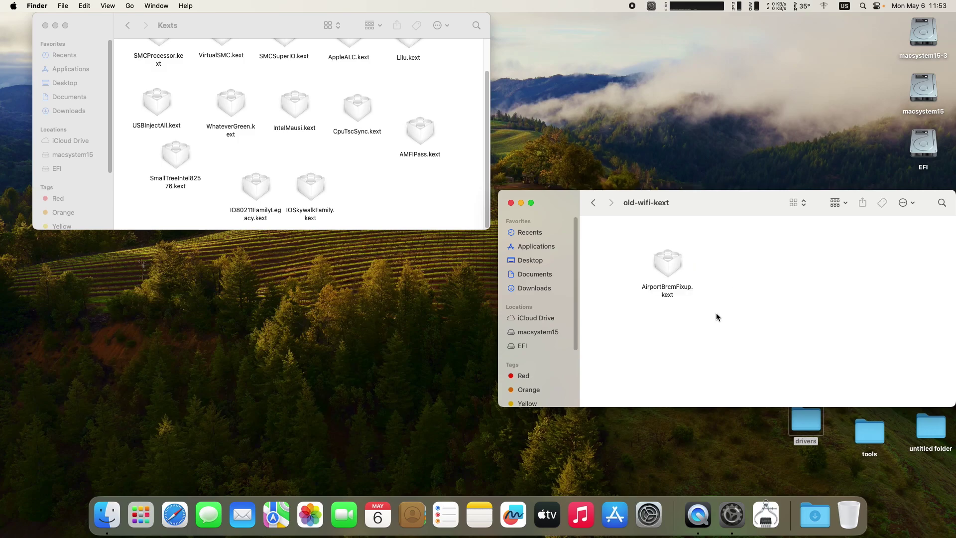
{"action": "left_click_drag", "start_coordinate": [669, 265], "coordinate": [389, 189]}
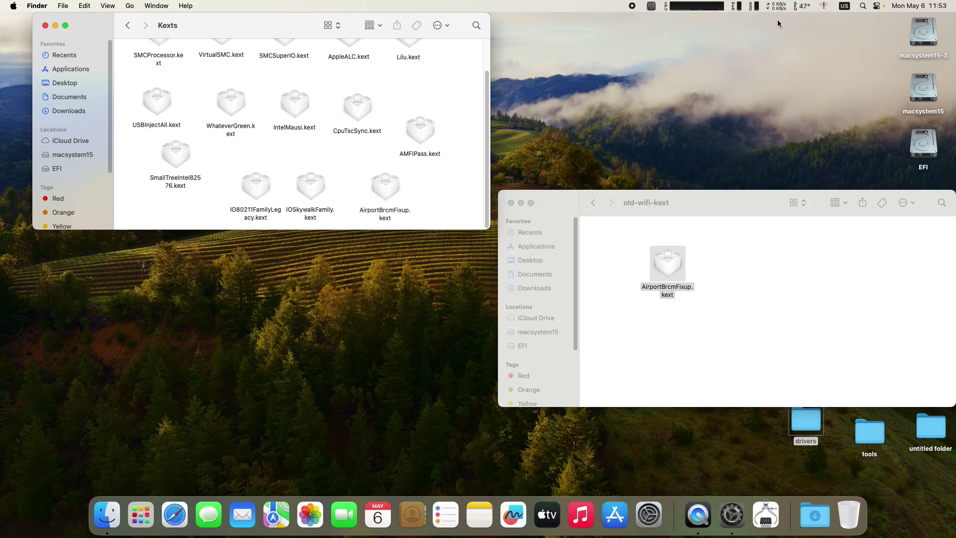
Open config.plist from the EFI/OC folder of the disk1s1 partition in OpenCore Configurator, and close the OC folder window
{"action": "left_click", "coordinate": [651, 6]}
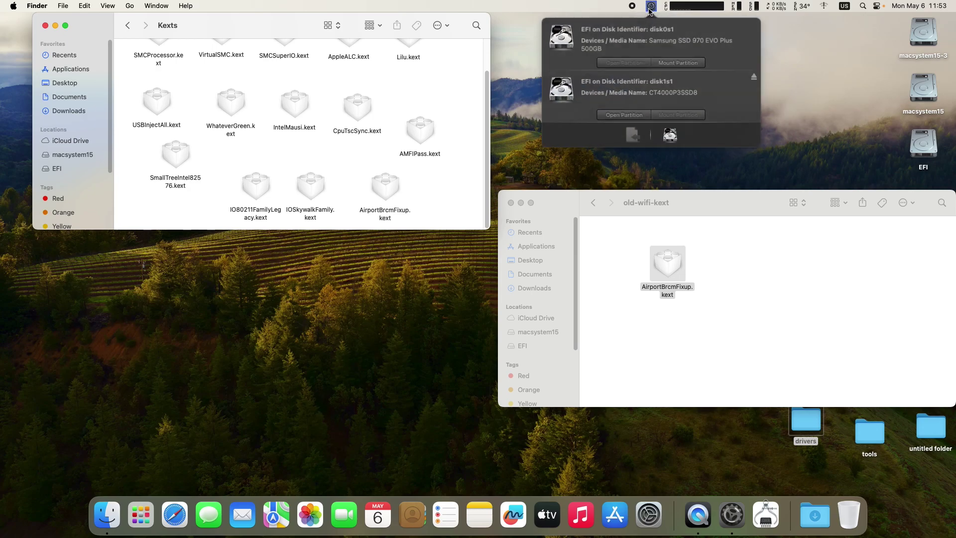
{"action": "left_click", "coordinate": [624, 117]}
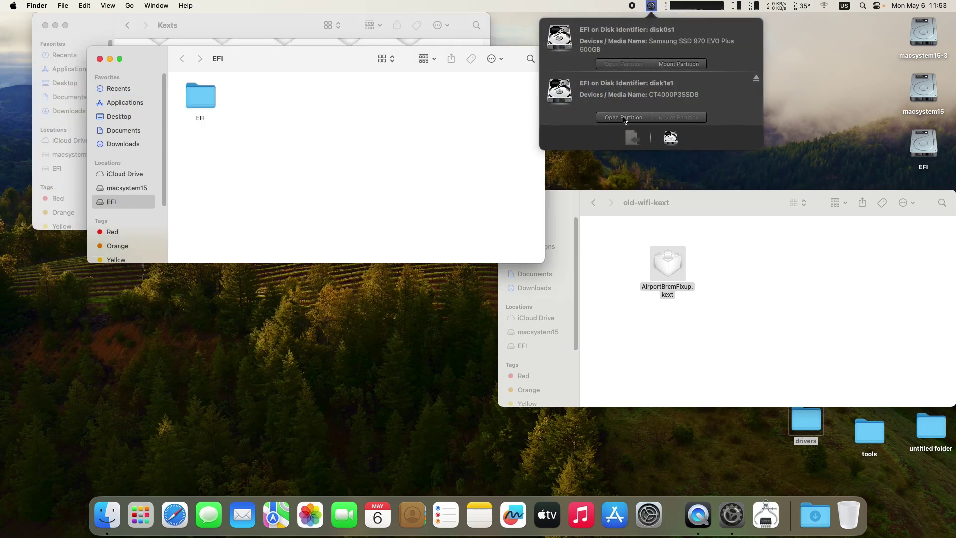
{"action": "double_click", "coordinate": [203, 103]}
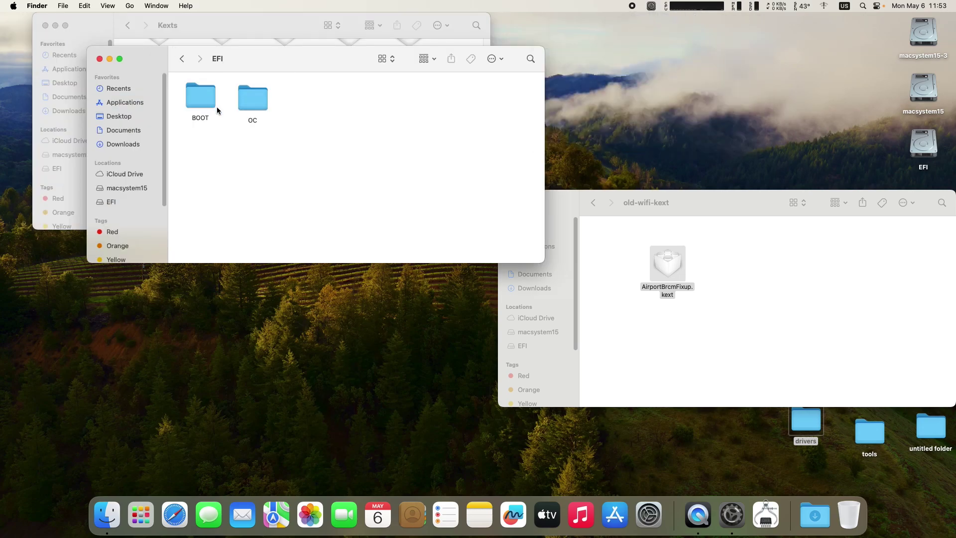
{"action": "double_click", "coordinate": [254, 102]}
{"action": "double_click", "coordinate": [259, 162]}
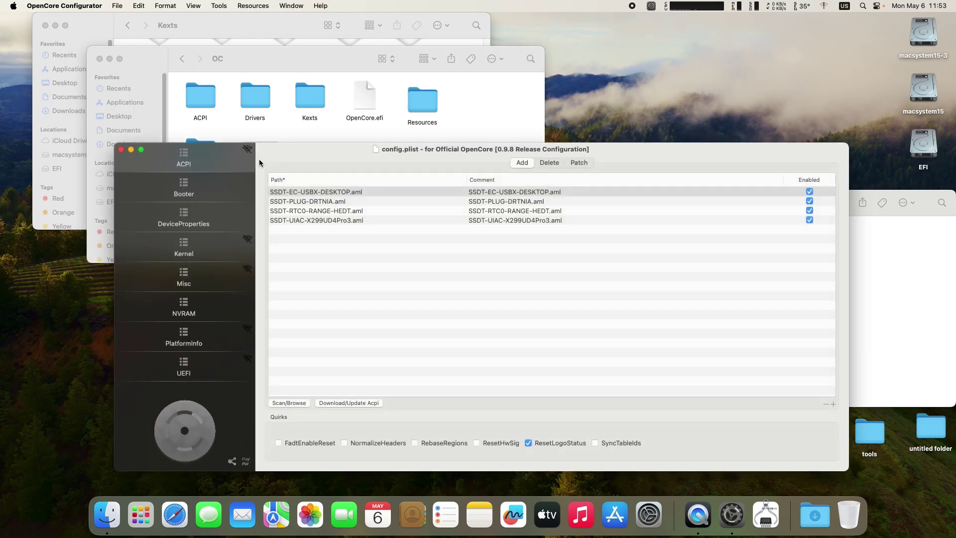
{"action": "left_click", "coordinate": [100, 59]}
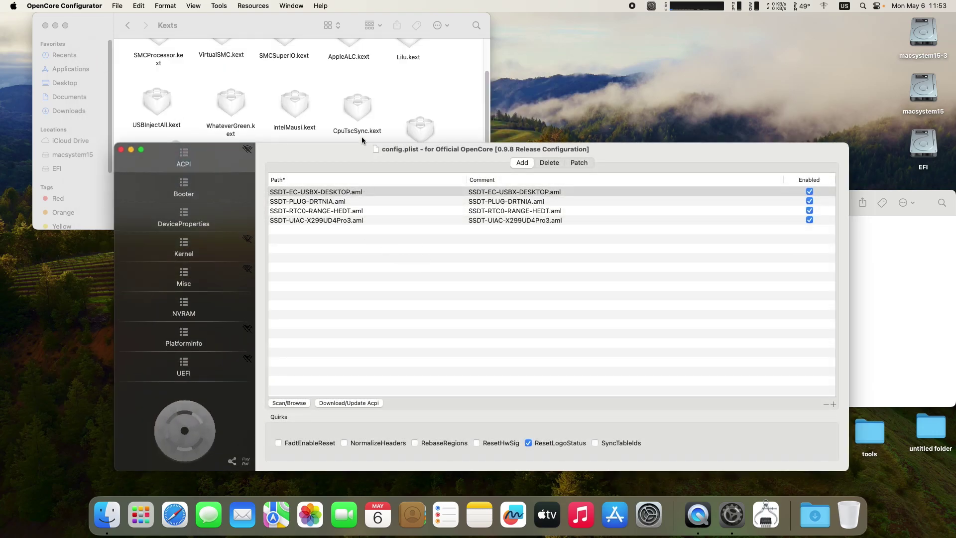
Show the Kernel section of config.plist and arrange its window beside the Kexts folder so AirportBrcmFixup.kext is reachable
{"action": "left_click_drag", "start_coordinate": [367, 144], "coordinate": [425, 217]}
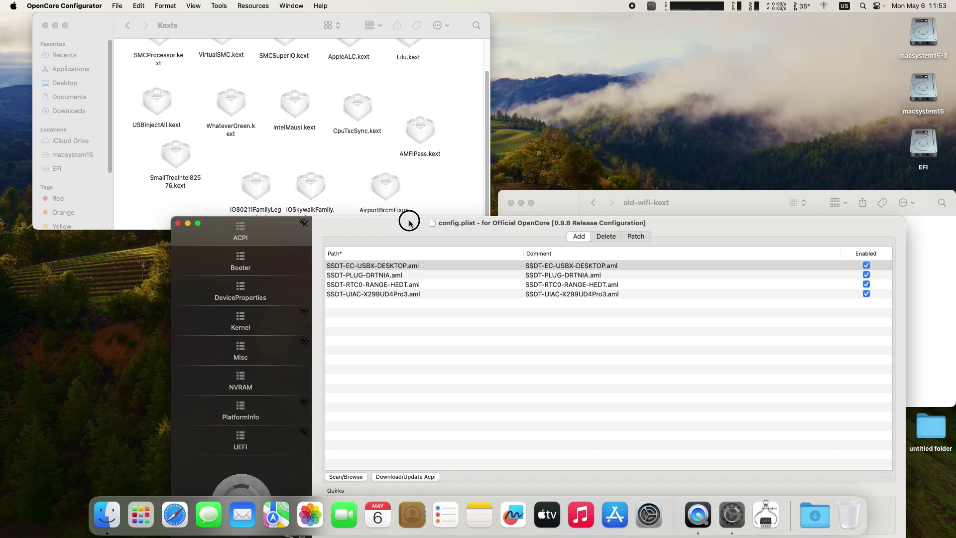
{"action": "left_click_drag", "start_coordinate": [446, 33], "coordinate": [321, 33]}
{"action": "left_click", "coordinate": [253, 328]}
{"action": "left_click_drag", "start_coordinate": [424, 229], "coordinate": [505, 85]}
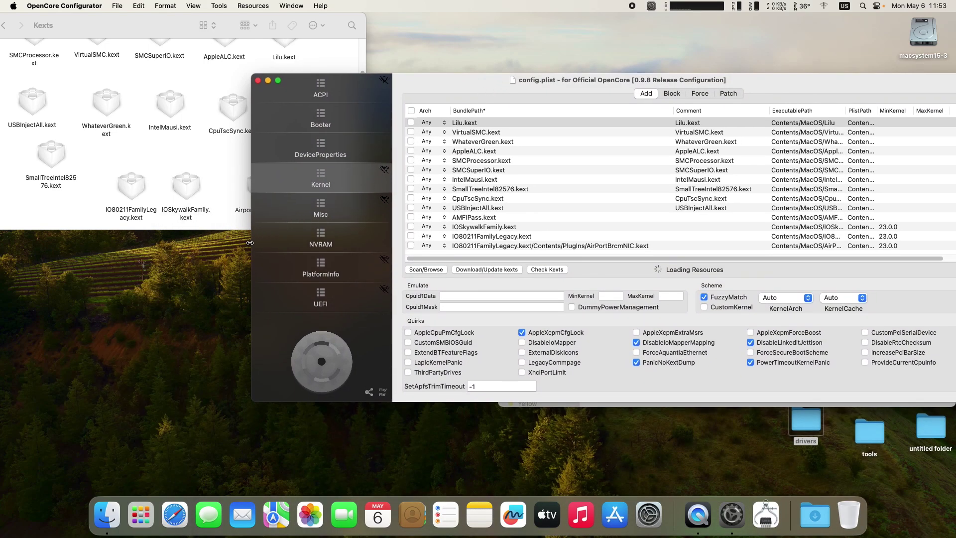
{"action": "left_click_drag", "start_coordinate": [250, 242], "coordinate": [325, 242]}
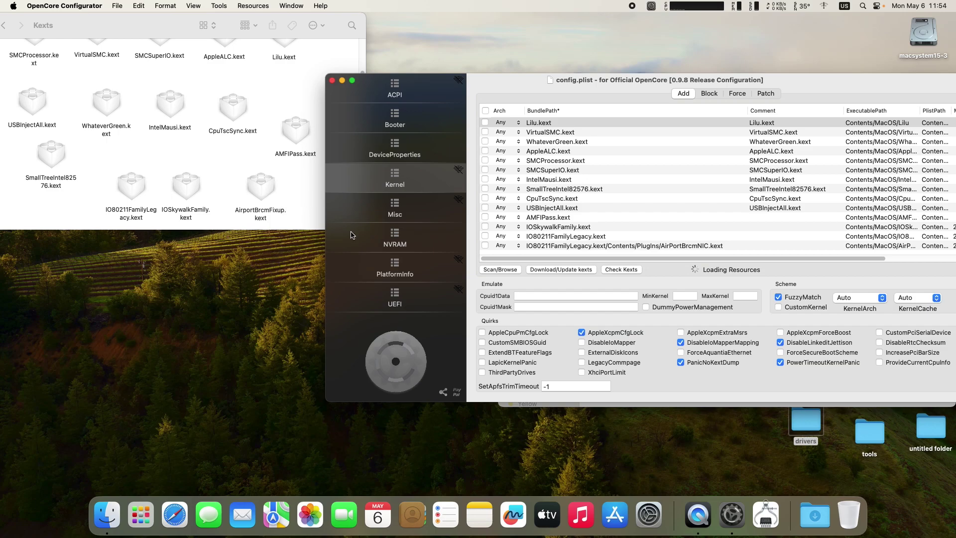
{"action": "left_click_drag", "start_coordinate": [769, 90], "coordinate": [707, 81]}
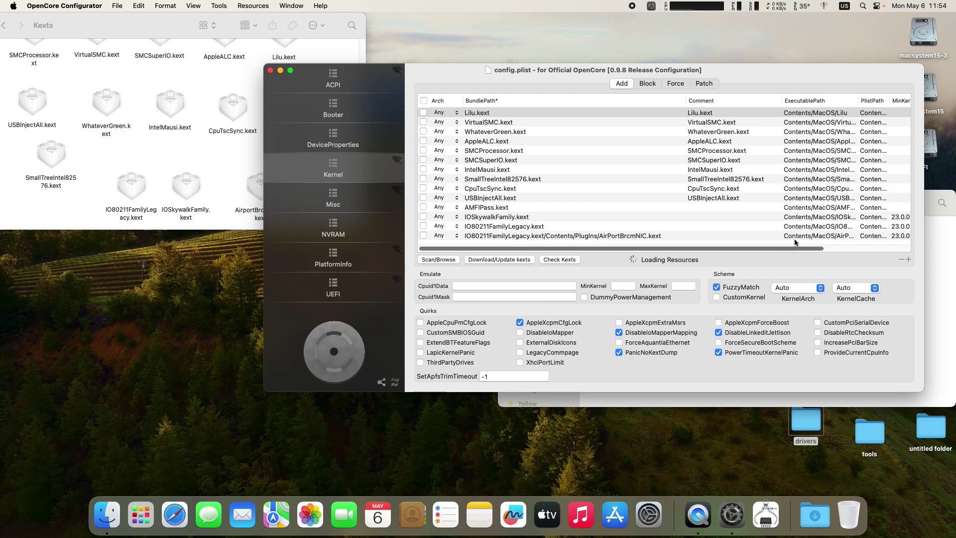
Create three blank entries in the Kernel Add list and add AirportBrcmFixup.kext from the EFI Kexts folder
{"action": "left_click", "coordinate": [909, 261]}
{"action": "left_click", "coordinate": [908, 261]}
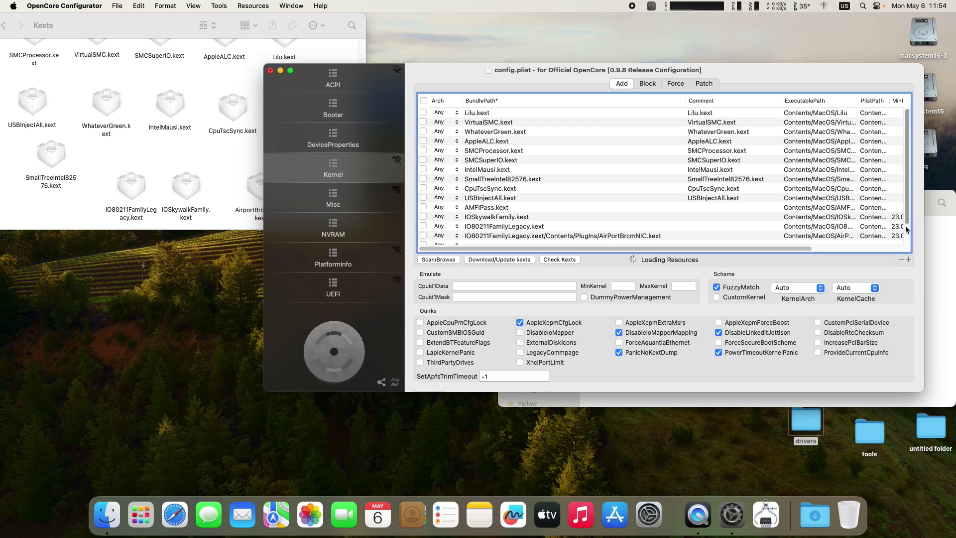
{"action": "left_click", "coordinate": [909, 257]}
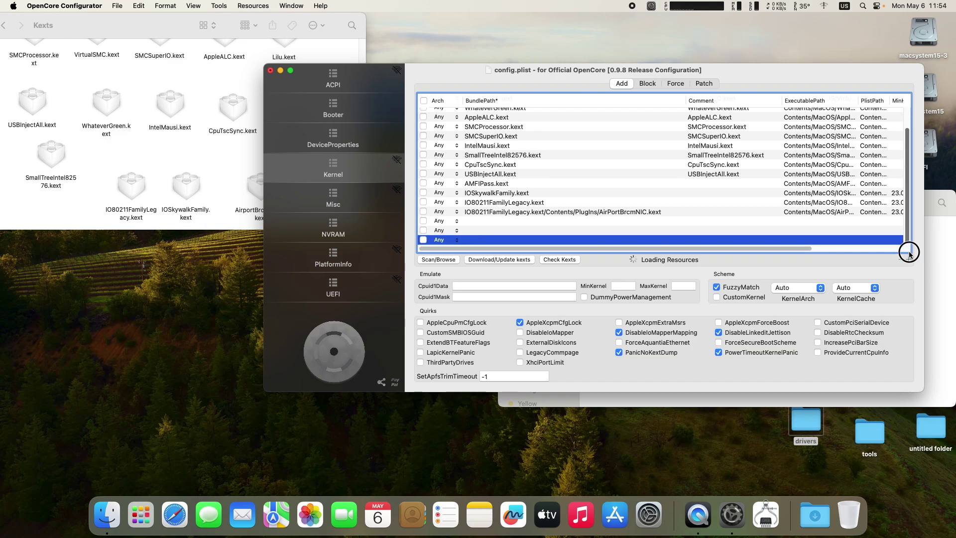
{"action": "left_click", "coordinate": [220, 175]}
{"action": "left_click_drag", "start_coordinate": [261, 187], "coordinate": [494, 228]}
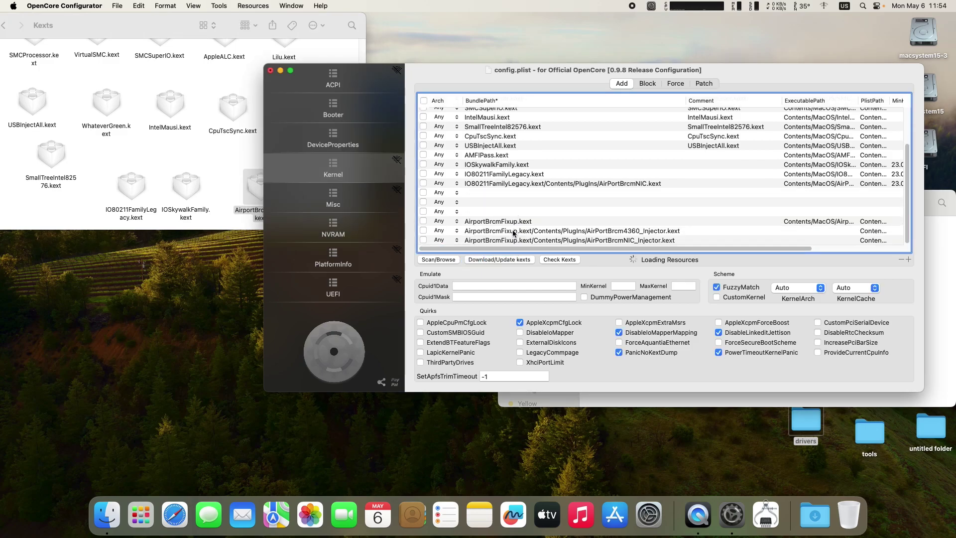
Move AirportBrcmFixup.kext, its AirPortBrcm4360_Injector and its AirPortBrcmNIC_Injector entries, in that order, directly below the IO80211FamilyLegacy AirPortBrcmNIC.kext entry
{"action": "left_click_drag", "start_coordinate": [504, 221], "coordinate": [507, 196]}
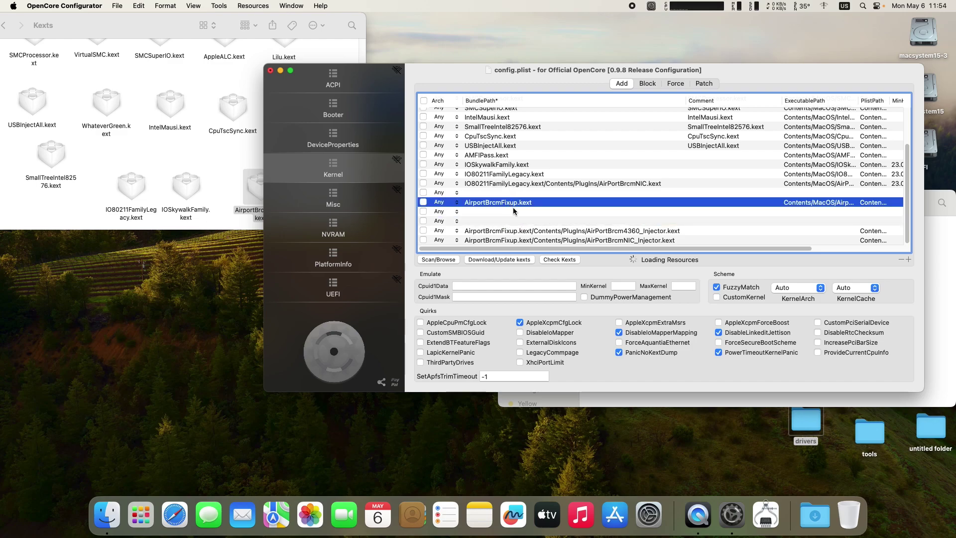
{"action": "left_click_drag", "start_coordinate": [599, 233], "coordinate": [593, 207]}
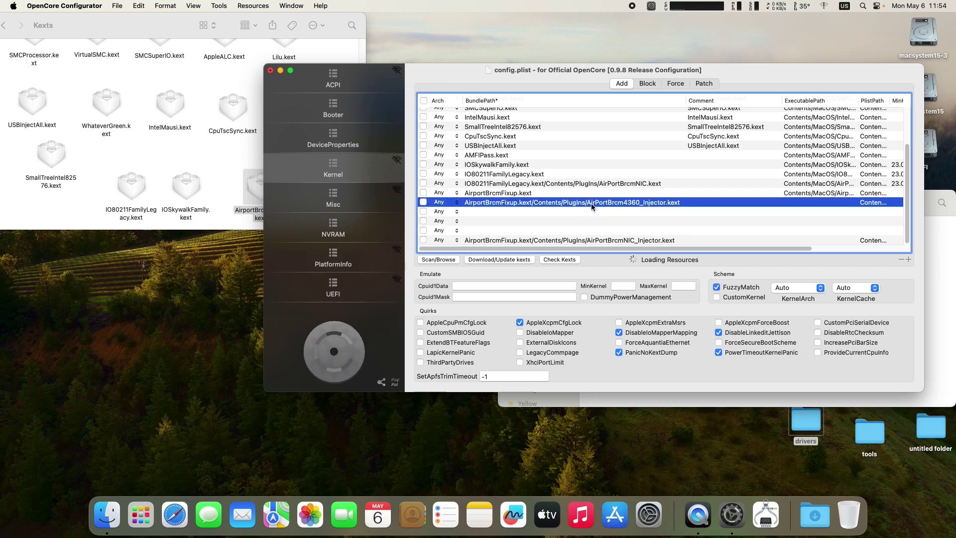
{"action": "left_click", "coordinate": [593, 242]}
{"action": "left_click_drag", "start_coordinate": [593, 243], "coordinate": [653, 209]}
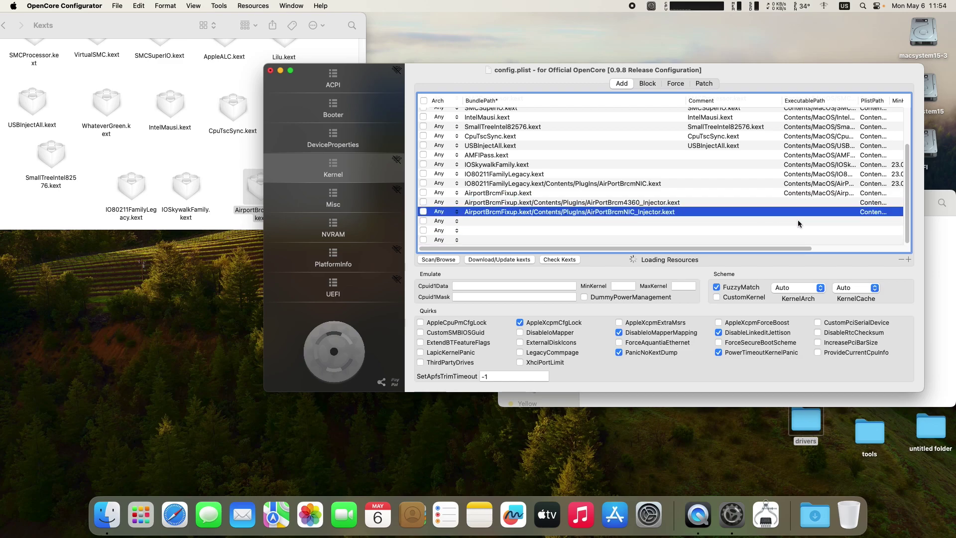
Remove the three blank entries from the end of the Kernel Add list
{"action": "left_click", "coordinate": [846, 242]}
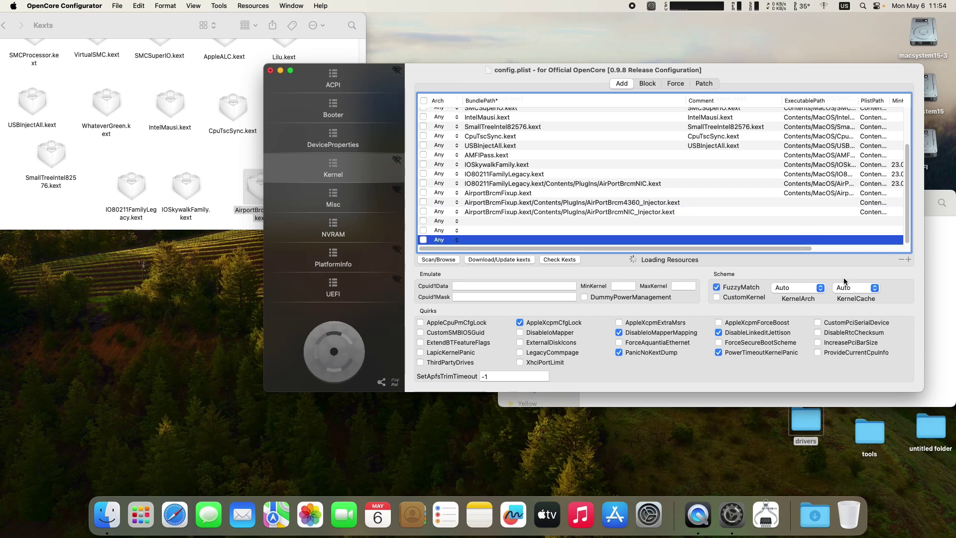
{"action": "left_click", "coordinate": [901, 260]}
{"action": "left_click", "coordinate": [900, 260]}
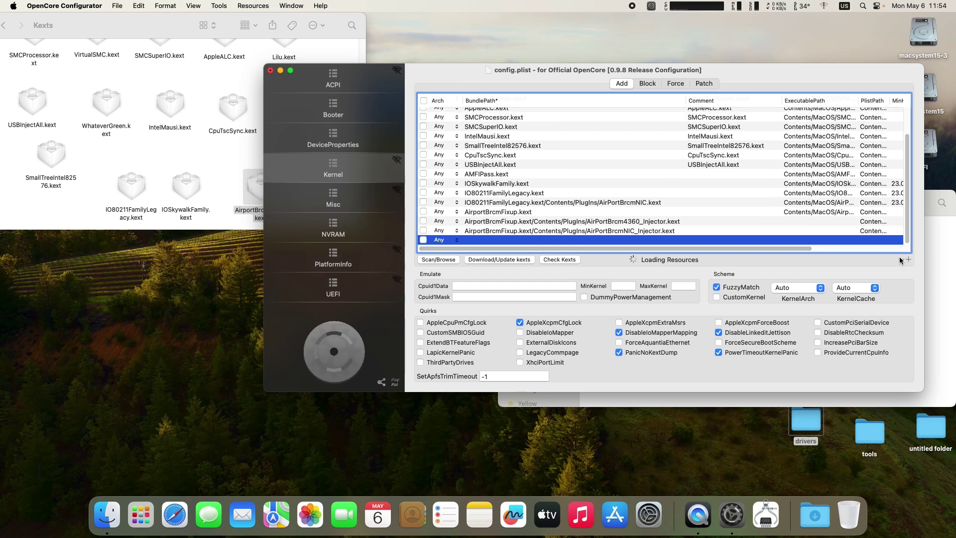
{"action": "left_click", "coordinate": [901, 260]}
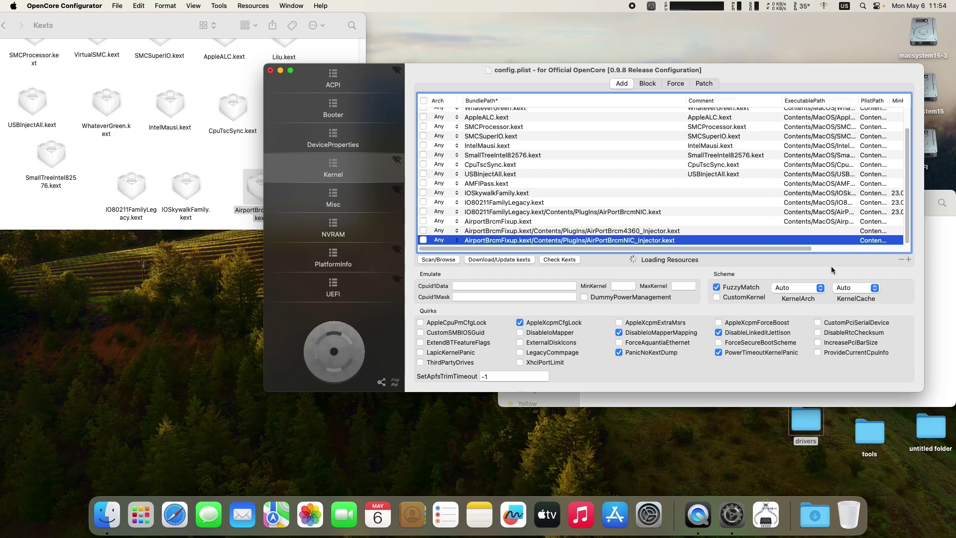
Disable the AirPortBrcm4360_Injector.kext entry in the Kernel Add list
{"action": "left_click", "coordinate": [656, 248]}
{"action": "left_click_drag", "start_coordinate": [656, 248], "coordinate": [758, 247]}
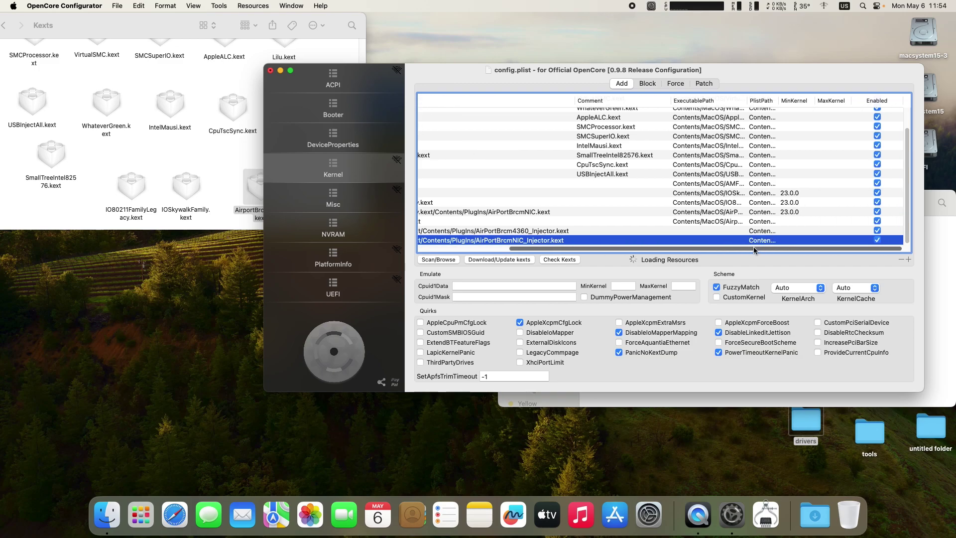
{"action": "left_click", "coordinate": [514, 232]}
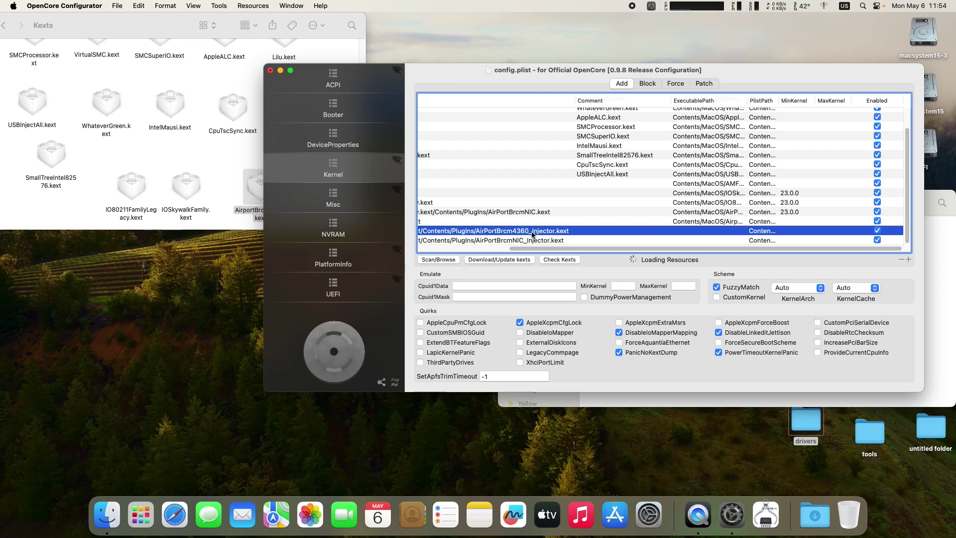
{"action": "left_click", "coordinate": [878, 231]}
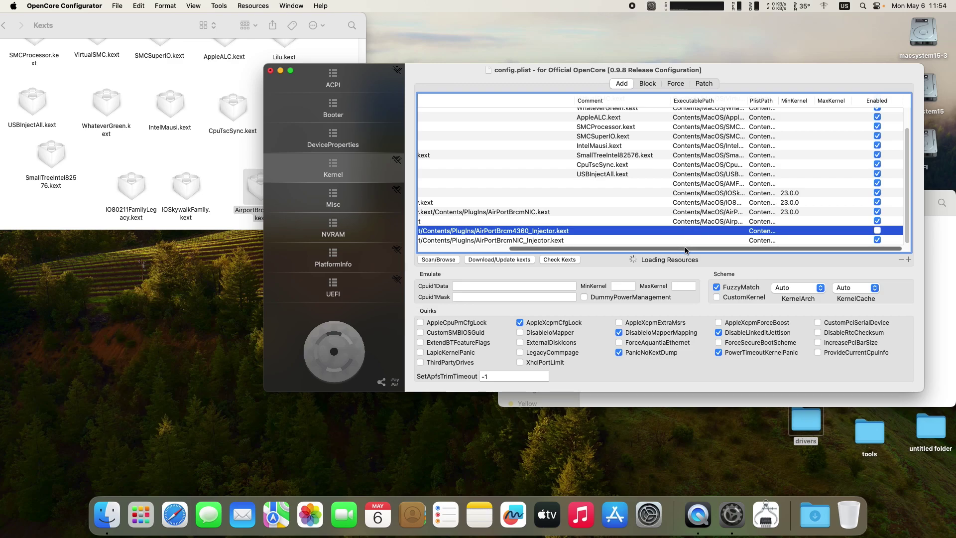
Review the order and Enabled state of the AirportBrcmFixup.kext entry and its two injector plug-in entries
{"action": "left_click_drag", "start_coordinate": [616, 248], "coordinate": [526, 251]}
{"action": "key", "text": "Up"}
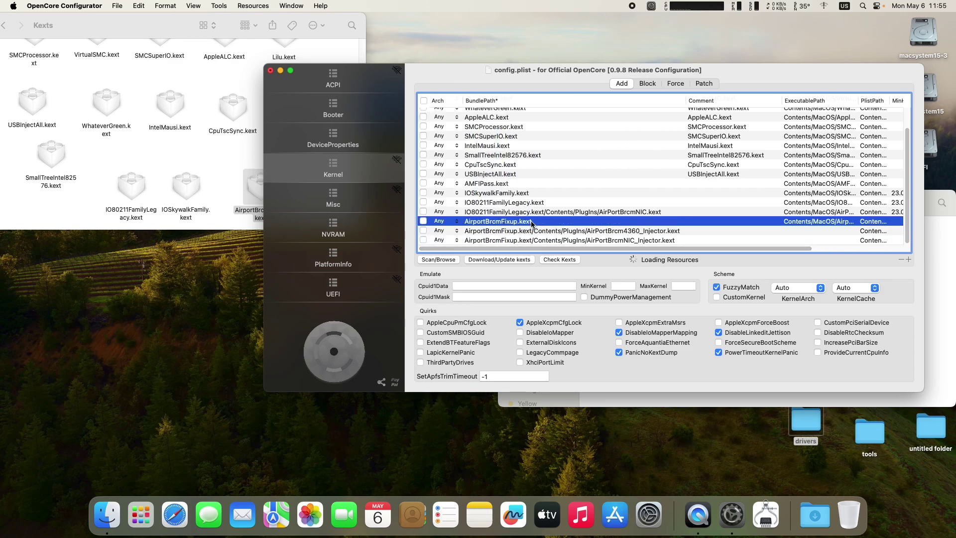
{"action": "scroll", "coordinate": [592, 251], "scroll_direction": "right", "scroll_amount": 1}
{"action": "scroll", "coordinate": [592, 250], "scroll_direction": "right", "scroll_amount": 3}
{"action": "scroll", "coordinate": [591, 250], "scroll_direction": "left", "scroll_amount": 3}
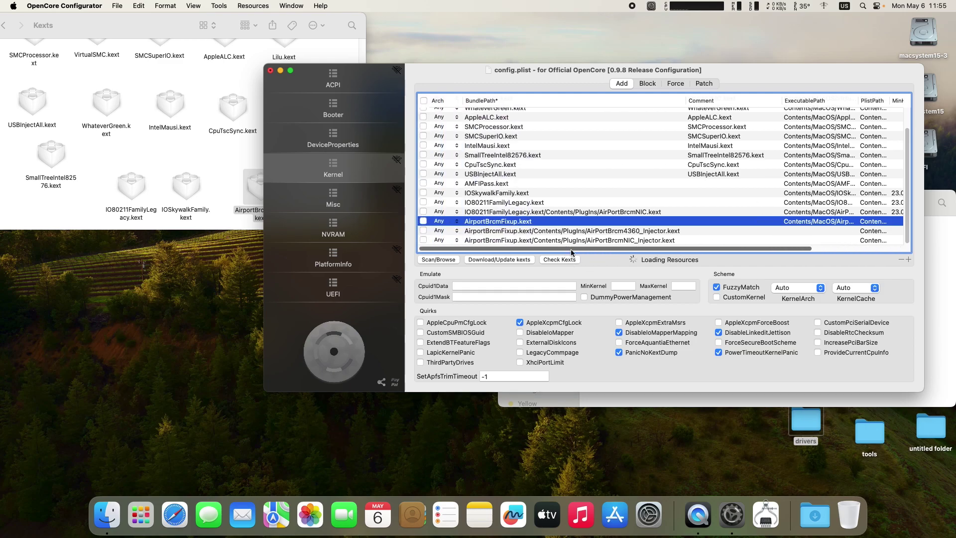
{"action": "key", "text": "Down"}
{"action": "key", "text": "Down"}
{"action": "scroll", "coordinate": [603, 253], "scroll_direction": "right", "scroll_amount": 3}
{"action": "scroll", "coordinate": [619, 246], "scroll_direction": "left", "scroll_amount": 3}
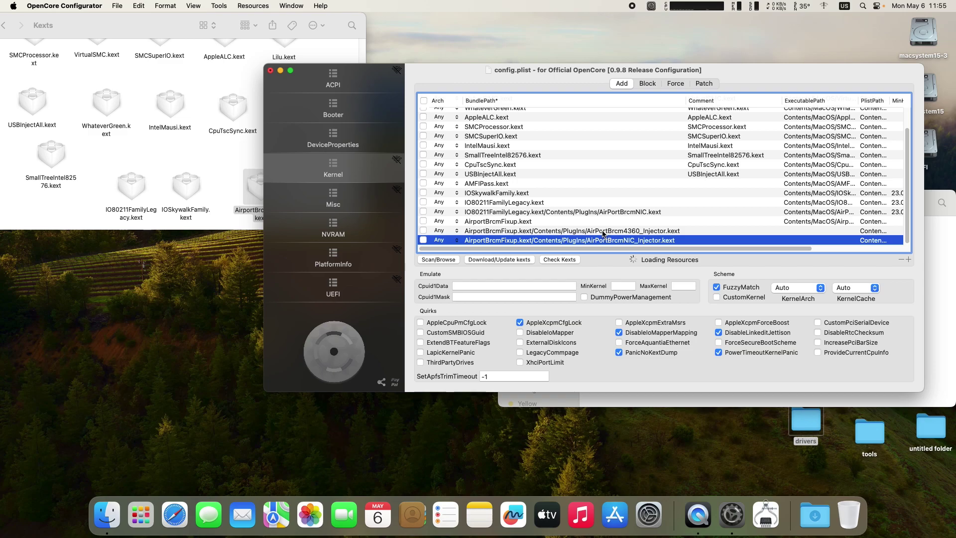
{"action": "left_click", "coordinate": [603, 232]}
{"action": "left_click_drag", "start_coordinate": [618, 247], "coordinate": [561, 258]}
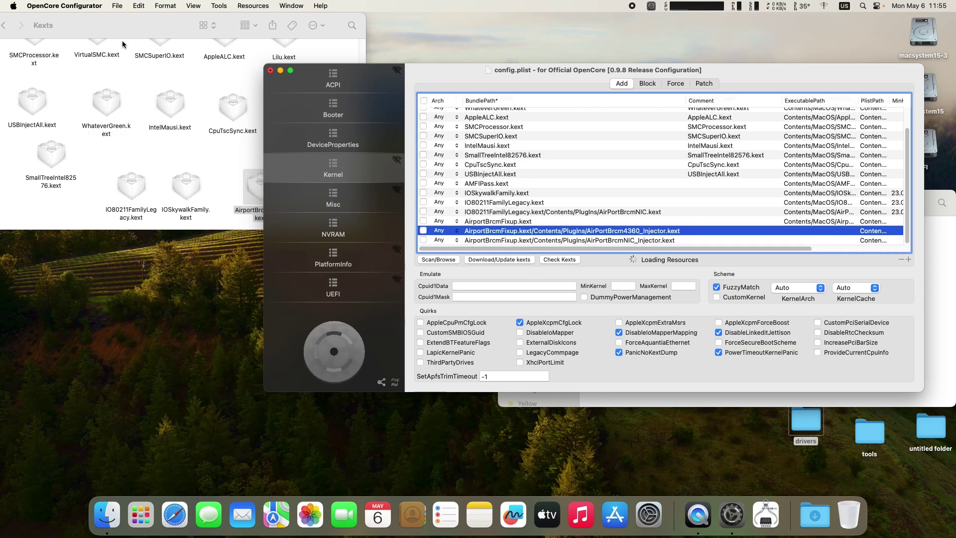
Save config.plist and close its window
{"action": "left_click", "coordinate": [117, 6]}
{"action": "left_click", "coordinate": [130, 75]}
{"action": "left_click", "coordinate": [270, 71]}
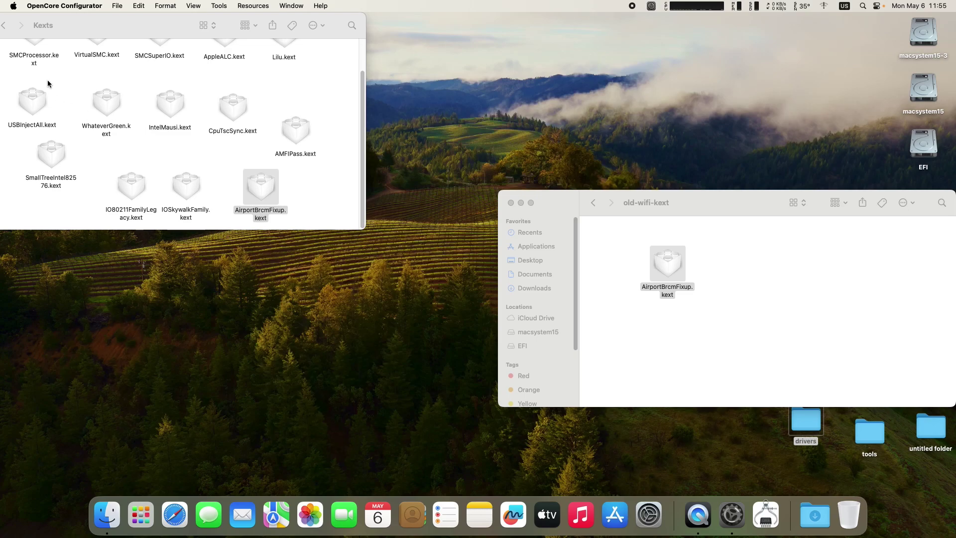
Close the Kexts and old-wifi-kext folder windows and restart the computer
{"action": "double_click", "coordinate": [14, 20]}
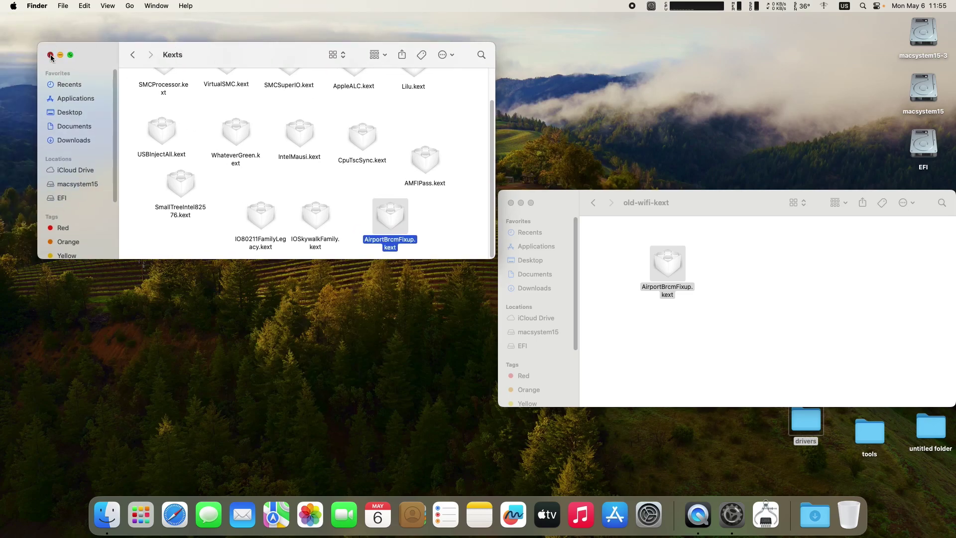
{"action": "left_click", "coordinate": [36, 49]}
{"action": "left_click", "coordinate": [511, 202]}
{"action": "left_click", "coordinate": [13, 5]}
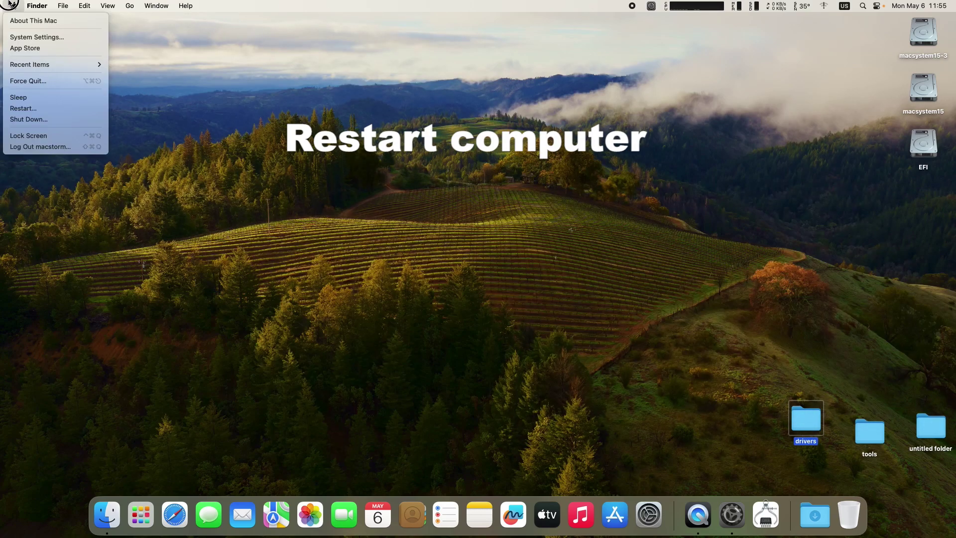
Check the Wi-Fi status and the list of other available networks, and close the list
{"action": "left_click", "coordinate": [602, 57]}
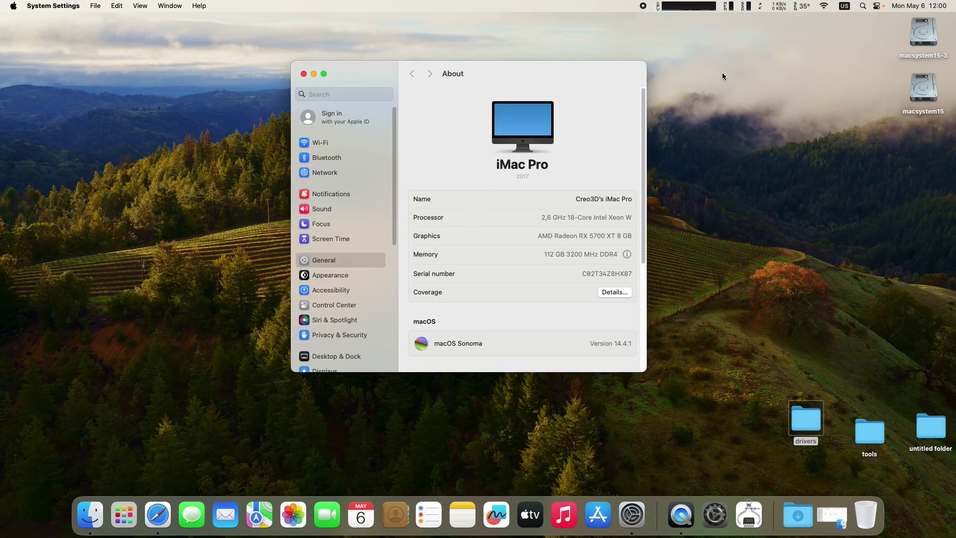
{"action": "left_click", "coordinate": [825, 7]}
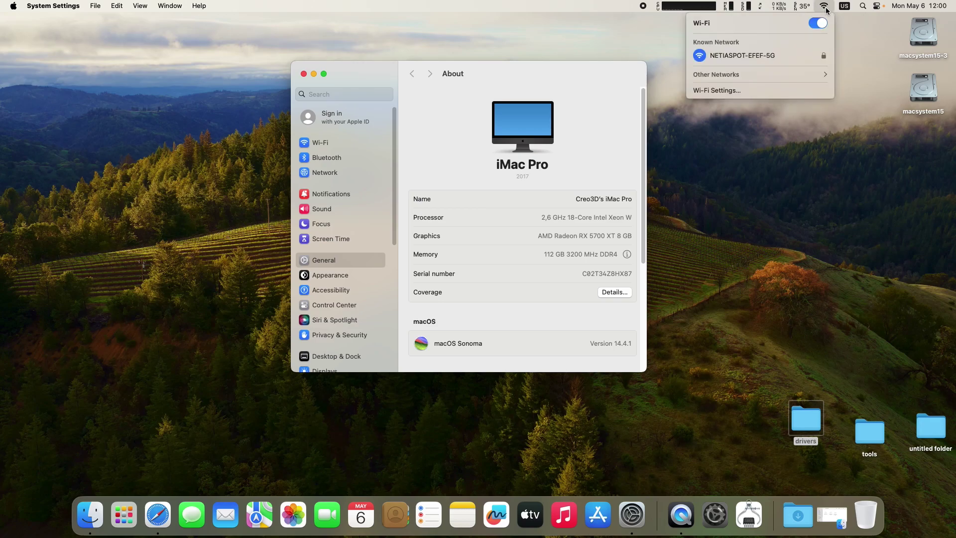
{"action": "left_click", "coordinate": [769, 75]}
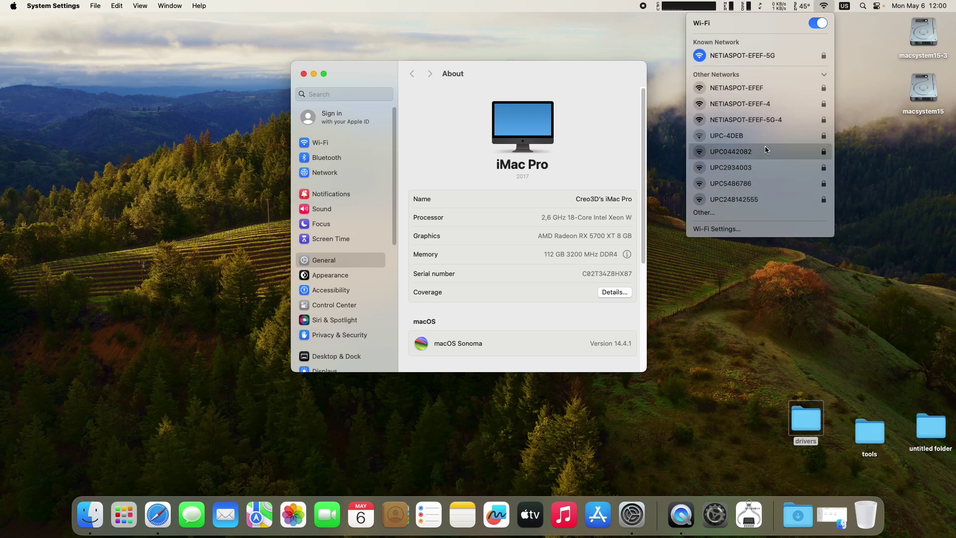
{"action": "left_click", "coordinate": [668, 58]}
Open the System Report from the About settings and examine the Wi-Fi card's details in its Network section
{"action": "left_click", "coordinate": [468, 315]}
{"action": "scroll", "coordinate": [544, 318], "scroll_direction": "down", "scroll_amount": 5}
{"action": "scroll", "coordinate": [543, 318], "scroll_direction": "down", "scroll_amount": 2}
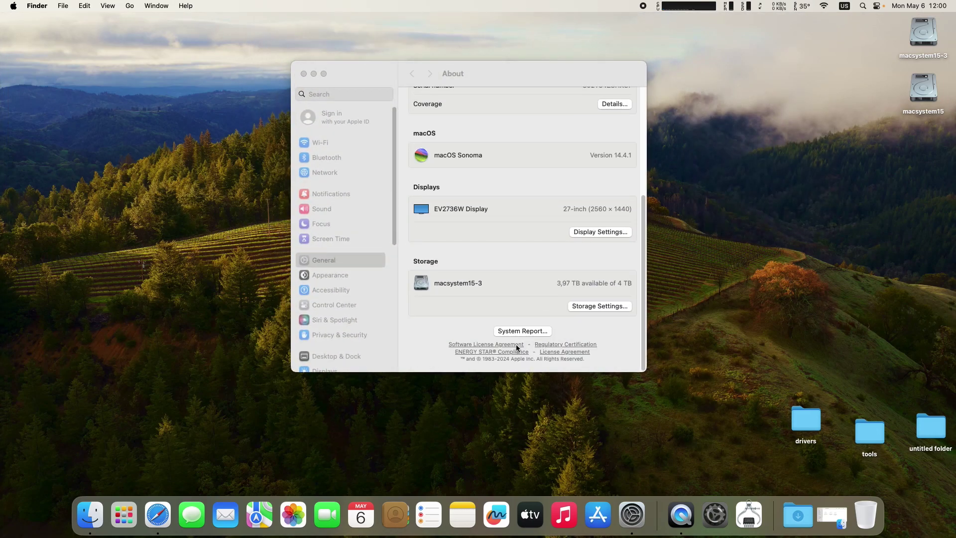
{"action": "left_click", "coordinate": [519, 330]}
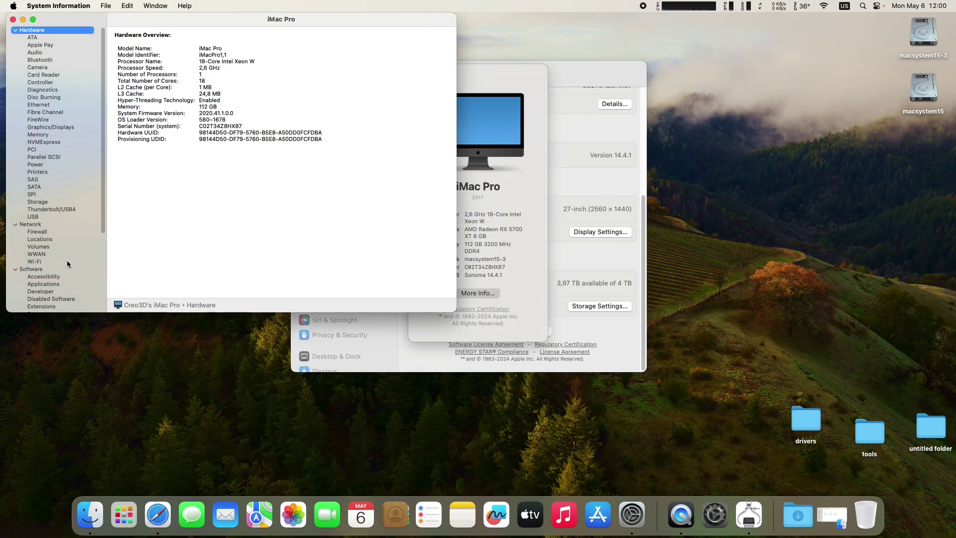
{"action": "left_click", "coordinate": [68, 264]}
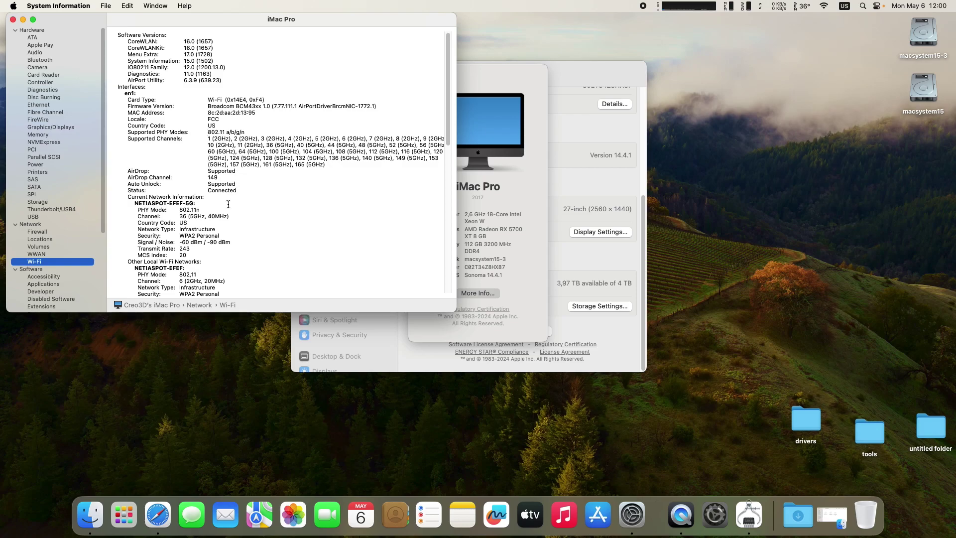
{"action": "scroll", "coordinate": [217, 232], "scroll_direction": "down", "scroll_amount": 1}
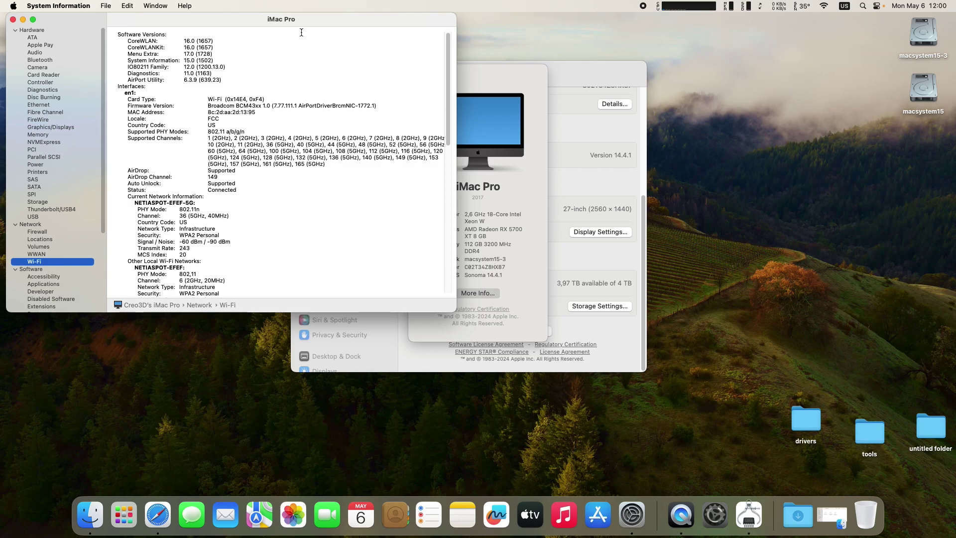
Enlarge the System Report window and examine the Wi-Fi interface details and the full list of local networks
{"action": "left_click_drag", "start_coordinate": [314, 19], "coordinate": [572, 69]}
{"action": "left_click_drag", "start_coordinate": [533, 362], "coordinate": [542, 465]}
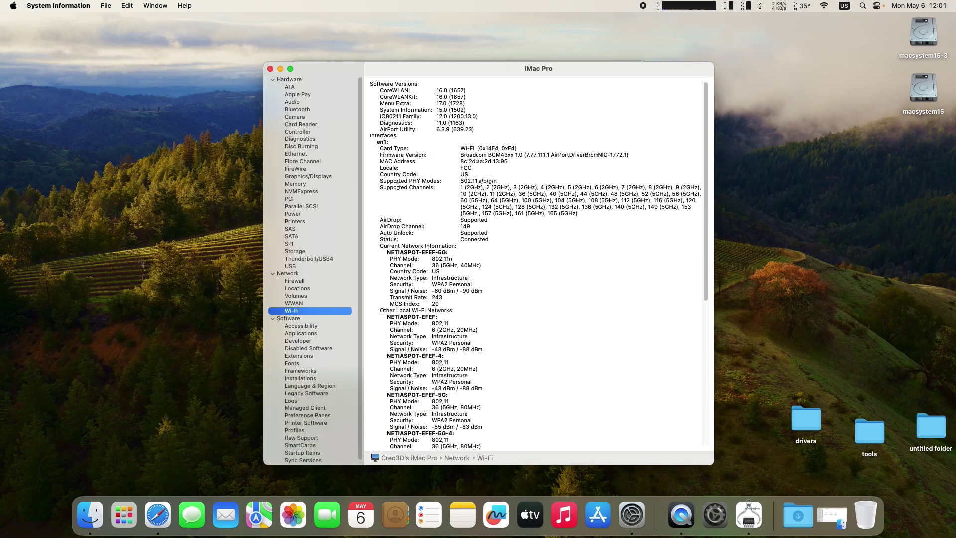
{"action": "scroll", "coordinate": [489, 183], "scroll_direction": "down", "scroll_amount": 10}
{"action": "scroll", "coordinate": [481, 296], "scroll_direction": "up", "scroll_amount": 10}
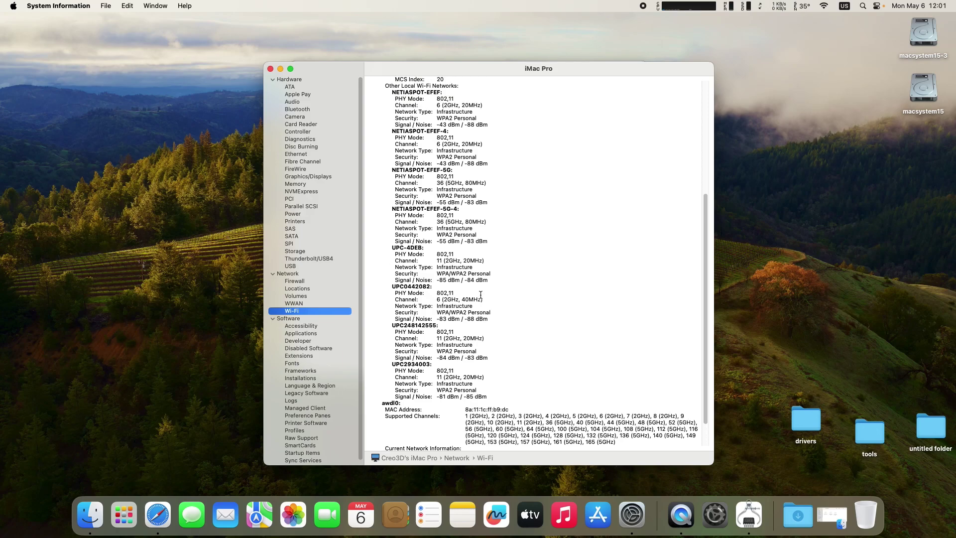
{"action": "scroll", "coordinate": [479, 294], "scroll_direction": "down", "scroll_amount": 10}
{"action": "scroll", "coordinate": [480, 294], "scroll_direction": "up", "scroll_amount": 10}
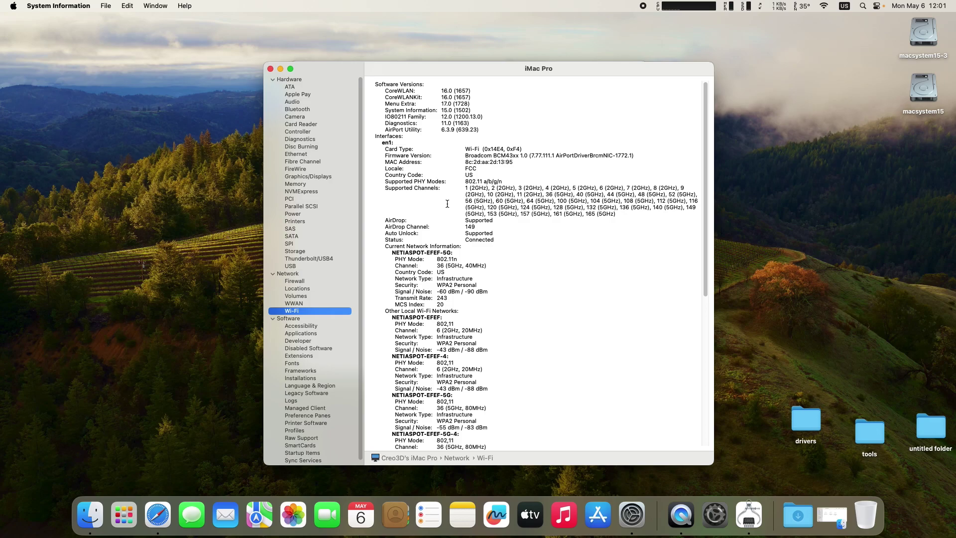
Check the Bluetooth controller details in the System Report and close the report, About and System Settings windows
{"action": "left_click", "coordinate": [313, 108]}
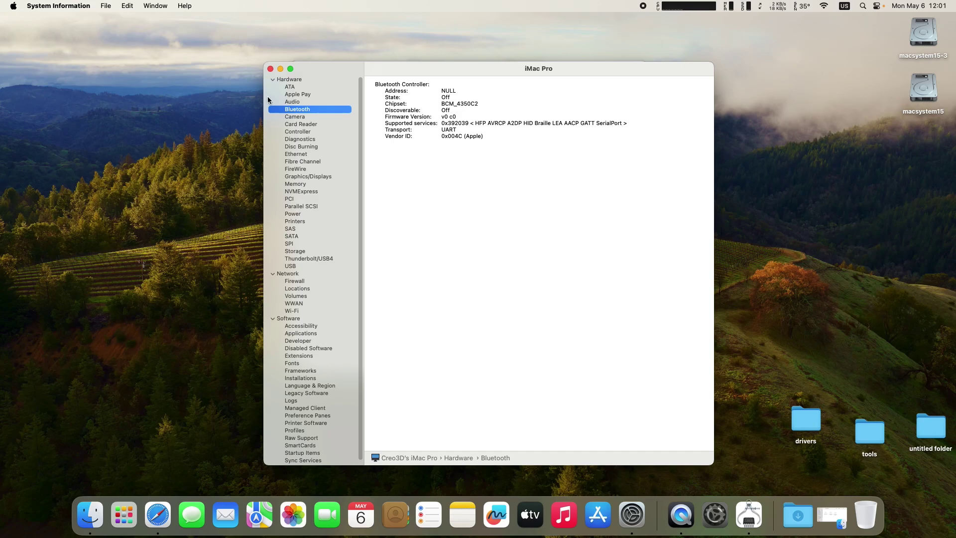
{"action": "left_click", "coordinate": [270, 69]}
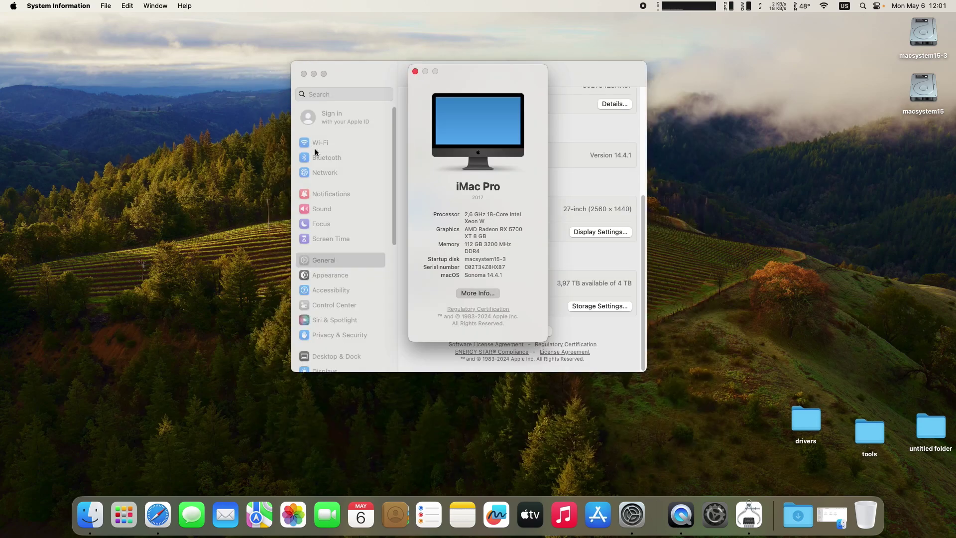
{"action": "left_click", "coordinate": [415, 71]}
{"action": "left_click", "coordinate": [304, 73]}
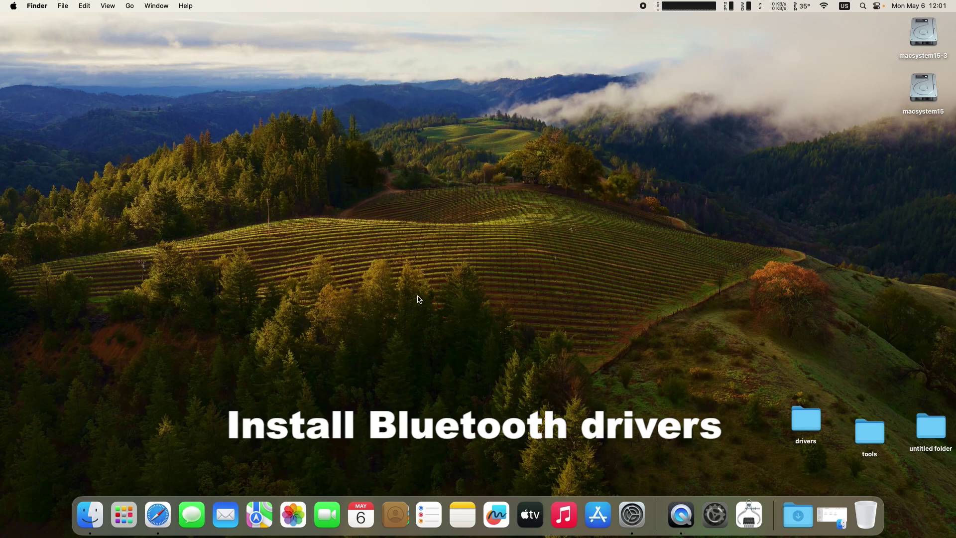
Launch OpenCore Configurator, mount the EFI partition on disk0s1 by entering the account password, and open its config.plist
{"action": "left_click", "coordinate": [715, 508]}
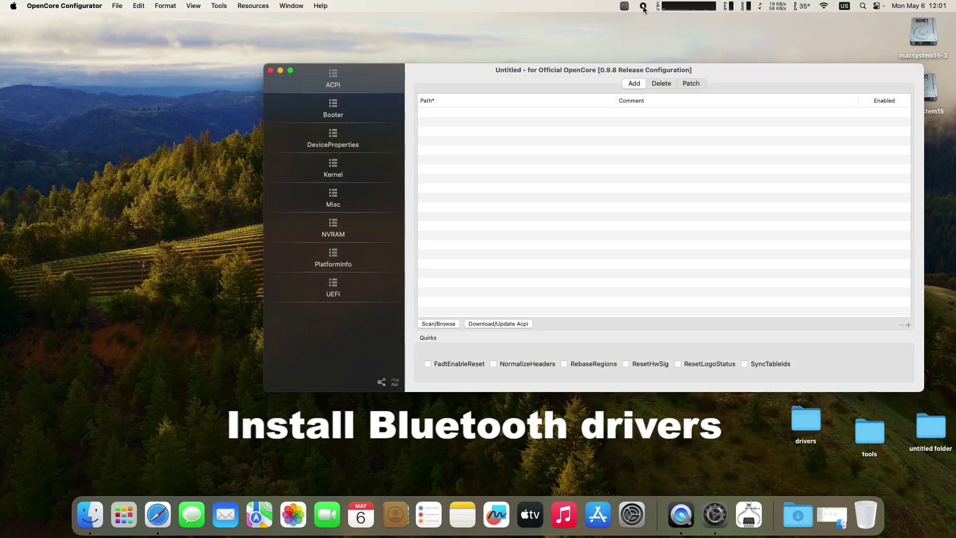
{"action": "left_click", "coordinate": [623, 8]}
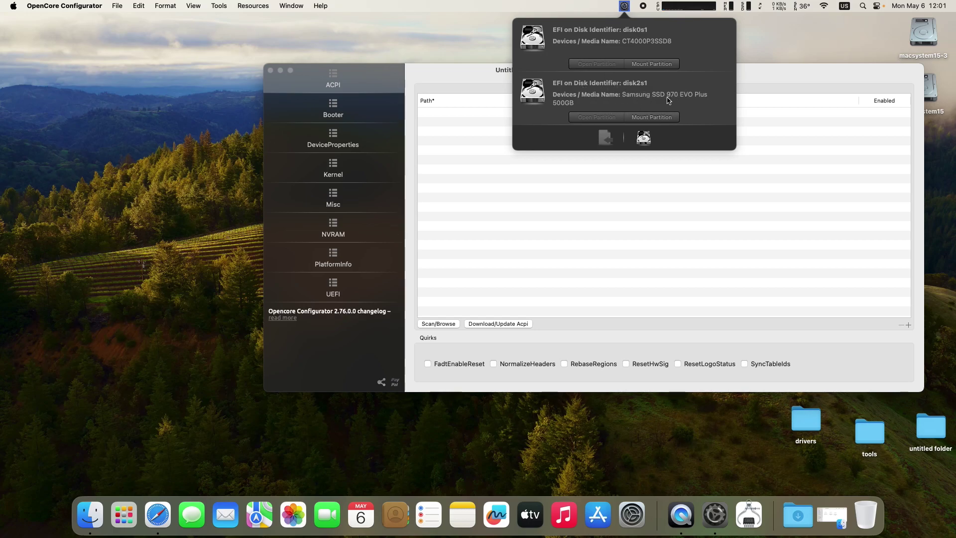
{"action": "left_click", "coordinate": [660, 65]}
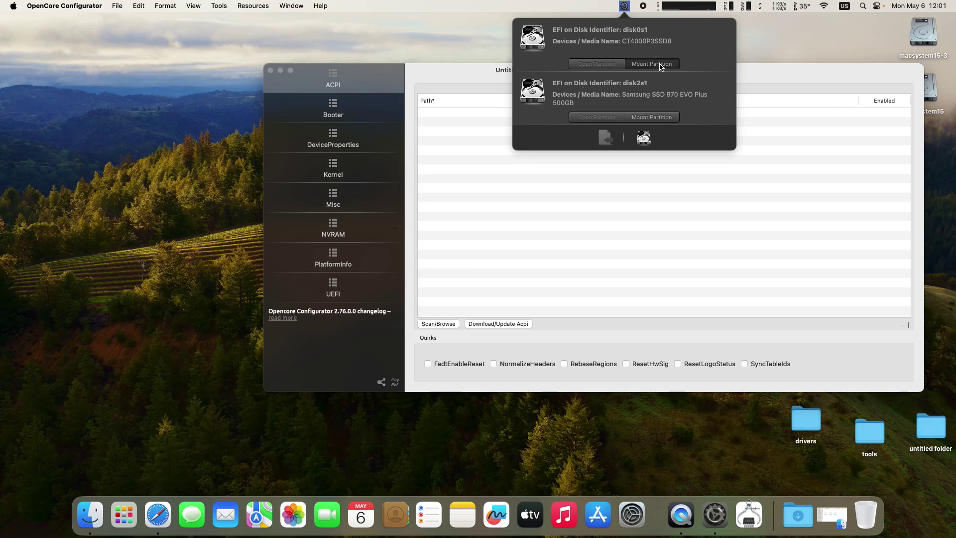
{"action": "type", "text": "••"}
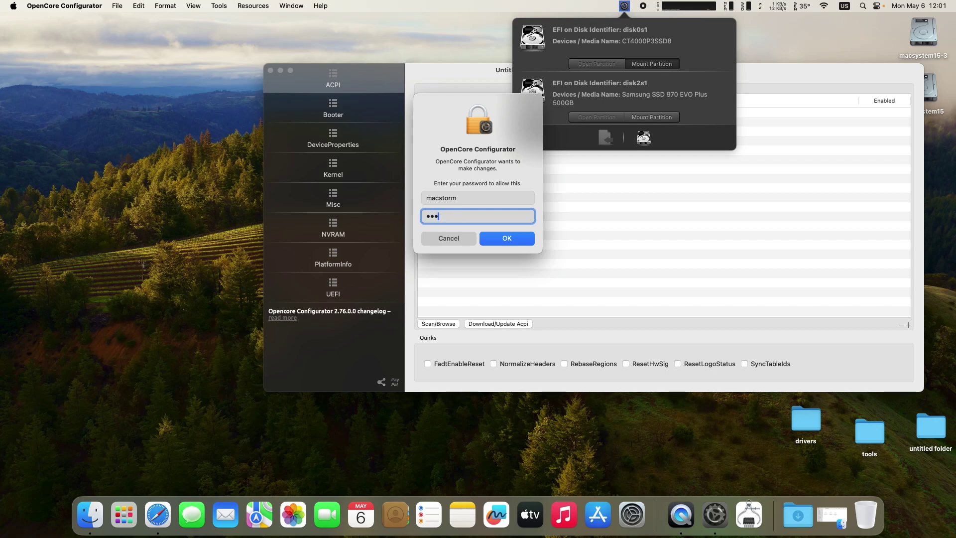
{"action": "type", "text": "•••"}
{"action": "key", "text": "Return"}
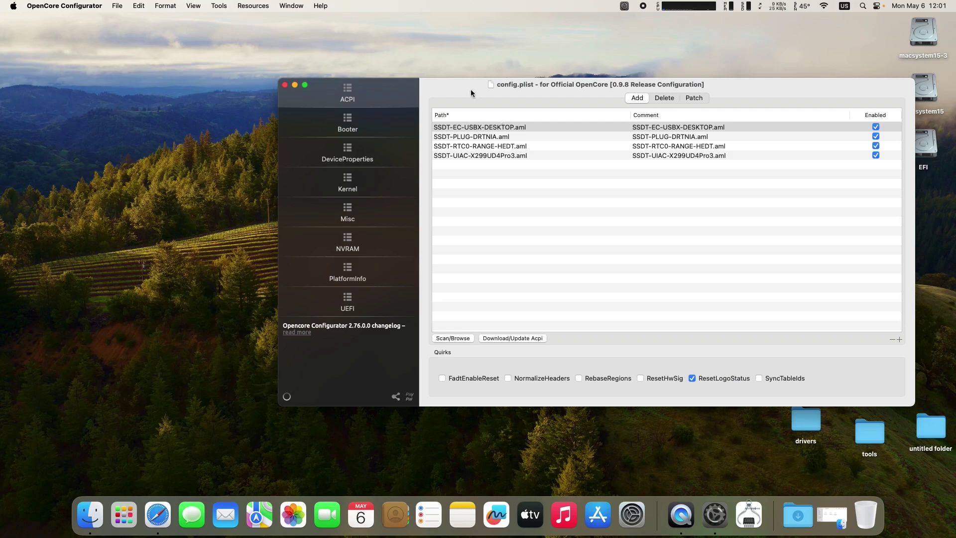
Open the Kexts folder inside EFI/OC on the mounted EFI volume
{"action": "left_click_drag", "start_coordinate": [471, 92], "coordinate": [348, 134]}
{"action": "left_click", "coordinate": [923, 145]}
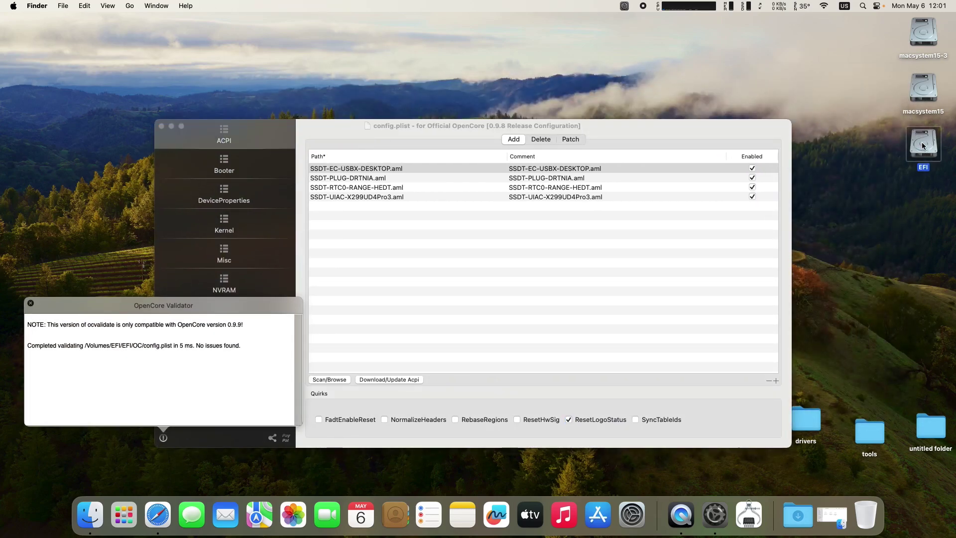
{"action": "double_click", "coordinate": [923, 146]}
{"action": "left_click_drag", "start_coordinate": [313, 216], "coordinate": [324, 70]}
{"action": "double_click", "coordinate": [222, 94]}
{"action": "double_click", "coordinate": [277, 95]}
{"action": "double_click", "coordinate": [332, 100]}
{"action": "scroll", "coordinate": [543, 192], "scroll_direction": "down", "scroll_amount": 2}
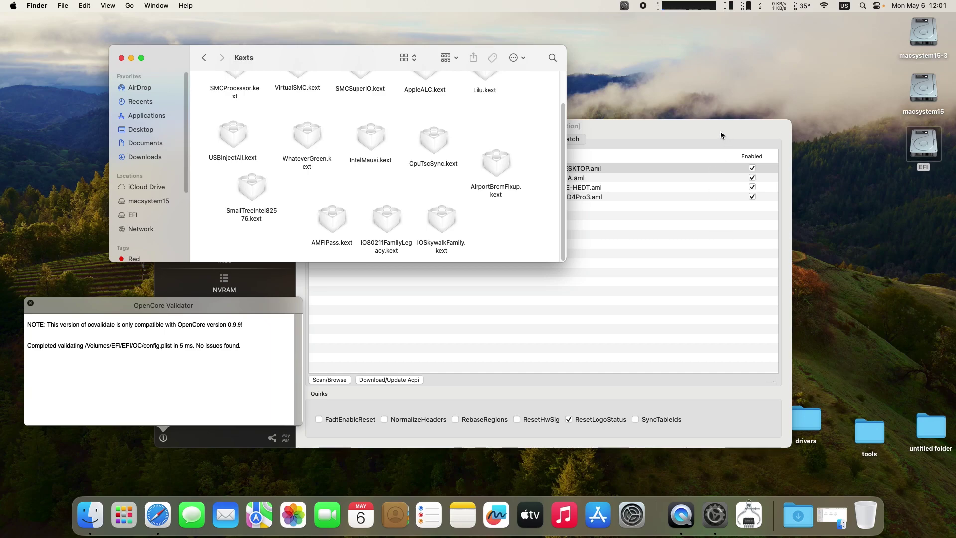
Open the bluetooth-kext folder inside the desktop's drivers folder, keeping the Kexts folder window visible
{"action": "left_click_drag", "start_coordinate": [722, 134], "coordinate": [635, 343]}
{"action": "left_click", "coordinate": [793, 415]}
{"action": "double_click", "coordinate": [793, 414]}
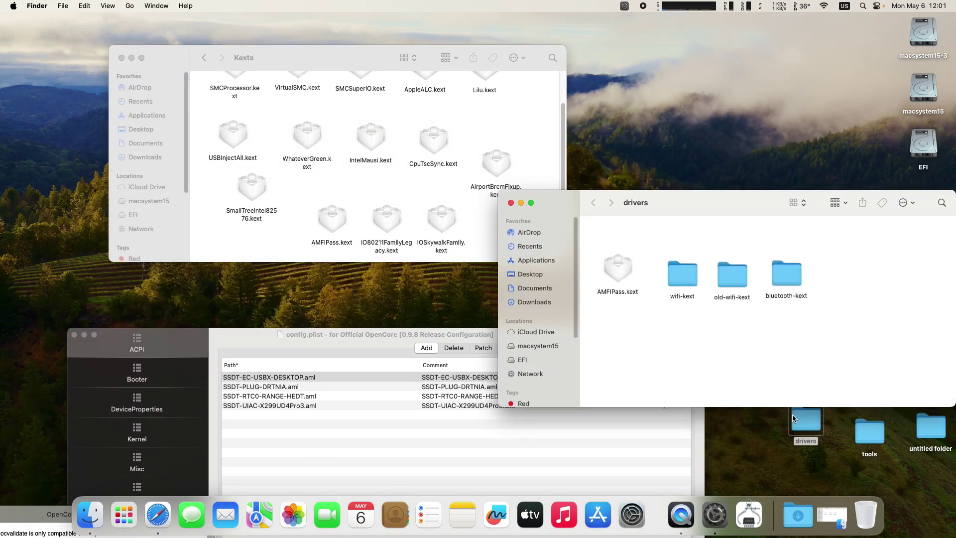
{"action": "double_click", "coordinate": [791, 287]}
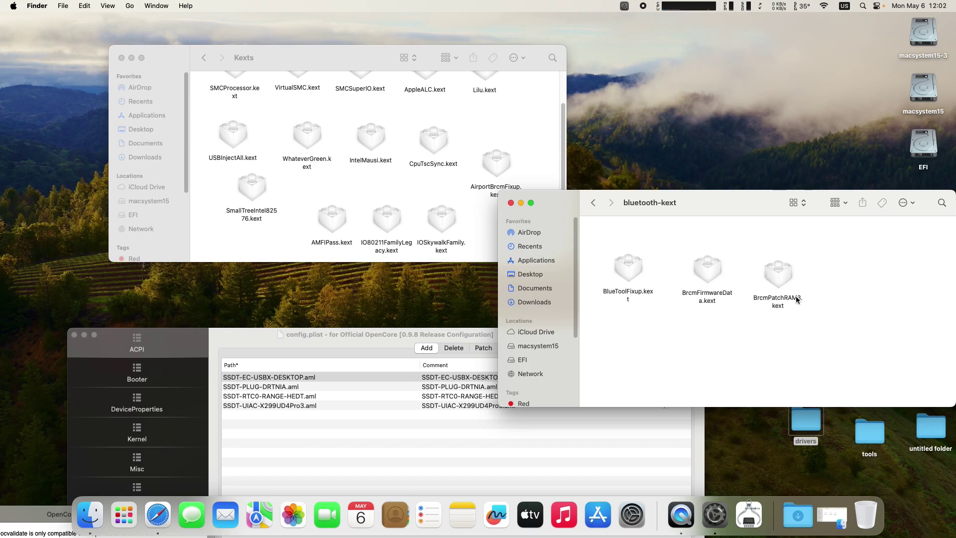
Copy BlueToolFixup.kext, BrcmFirmwareData.kext and BrcmPatchRAM3.kext from the bluetooth-kext folder into the EFI Kexts folder
{"action": "left_click_drag", "start_coordinate": [352, 58], "coordinate": [293, 25]}
{"action": "left_click_drag", "start_coordinate": [504, 148], "coordinate": [765, 173]}
{"action": "left_click_drag", "start_coordinate": [643, 270], "coordinate": [469, 196]}
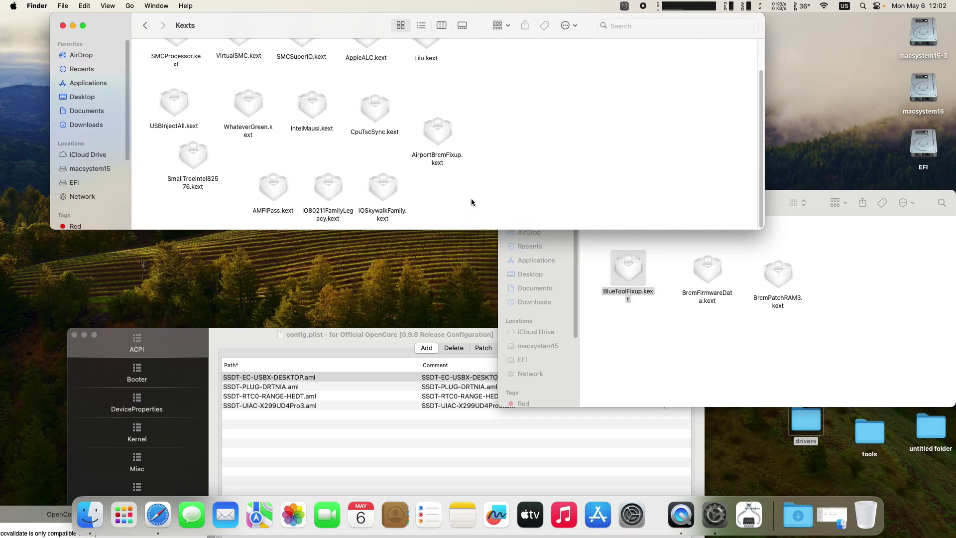
{"action": "left_click_drag", "start_coordinate": [709, 271], "coordinate": [535, 199]}
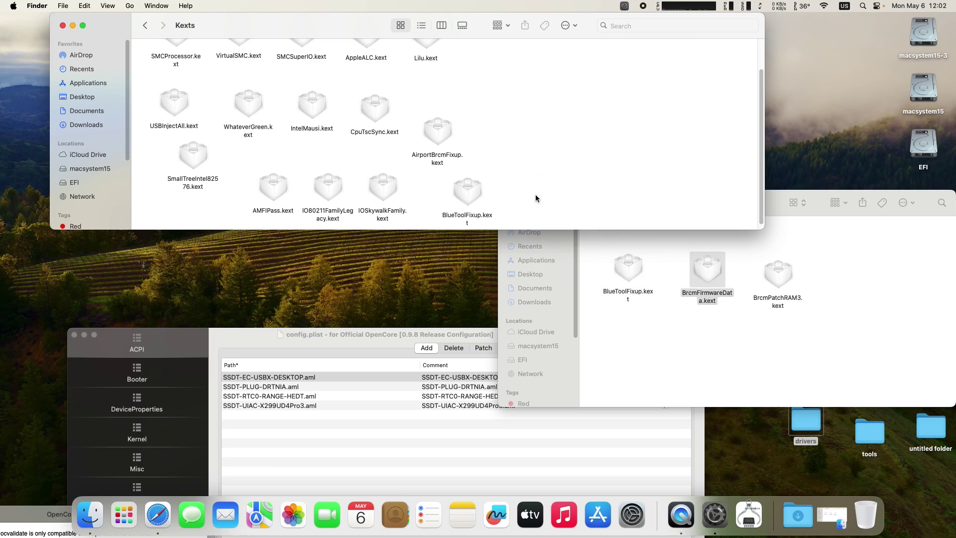
{"action": "left_click_drag", "start_coordinate": [777, 274], "coordinate": [598, 191]}
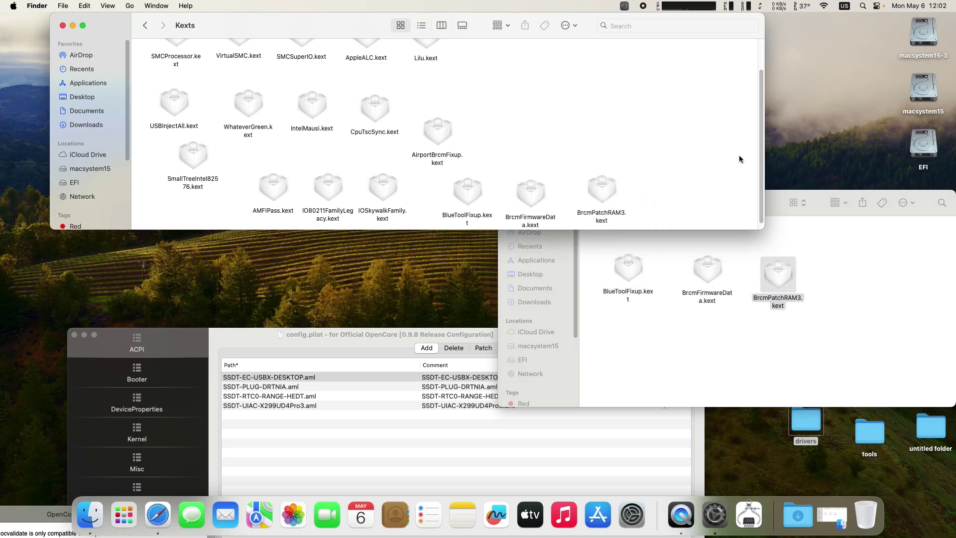
Close the validator report, show the kext list in config.plist's Kernel section and add three empty entries to it
{"action": "left_click_drag", "start_coordinate": [381, 25], "coordinate": [32, 26]}
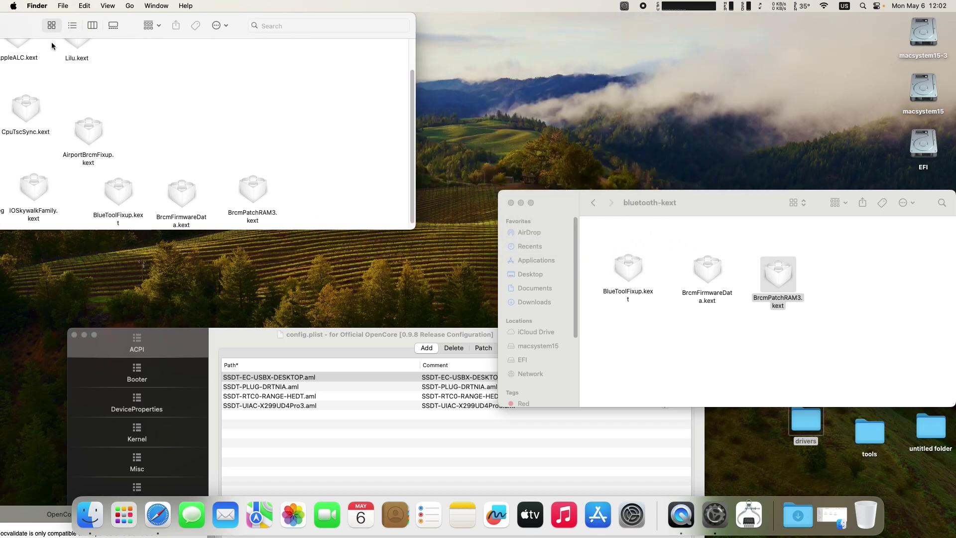
{"action": "left_click_drag", "start_coordinate": [378, 336], "coordinate": [610, 183]}
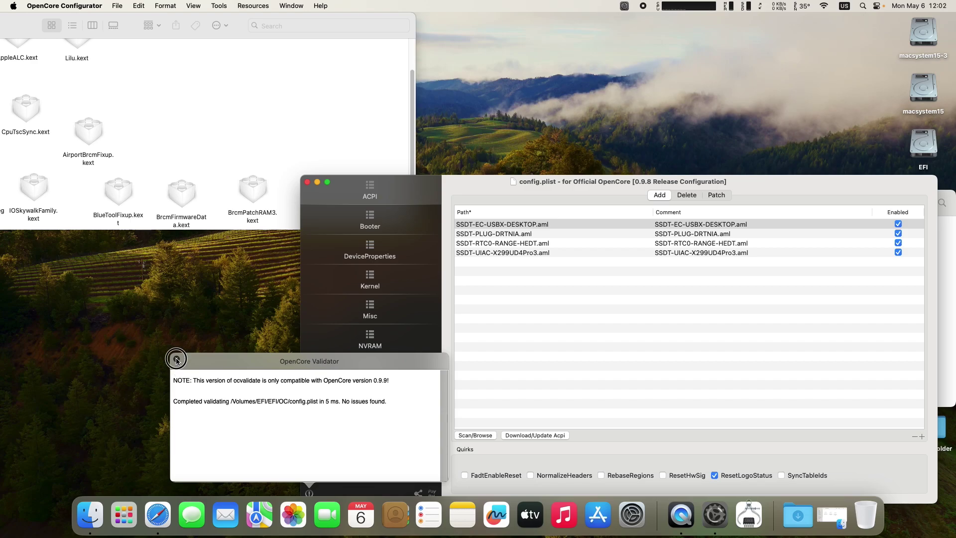
{"action": "left_click", "coordinate": [176, 359]}
{"action": "left_click", "coordinate": [379, 293]}
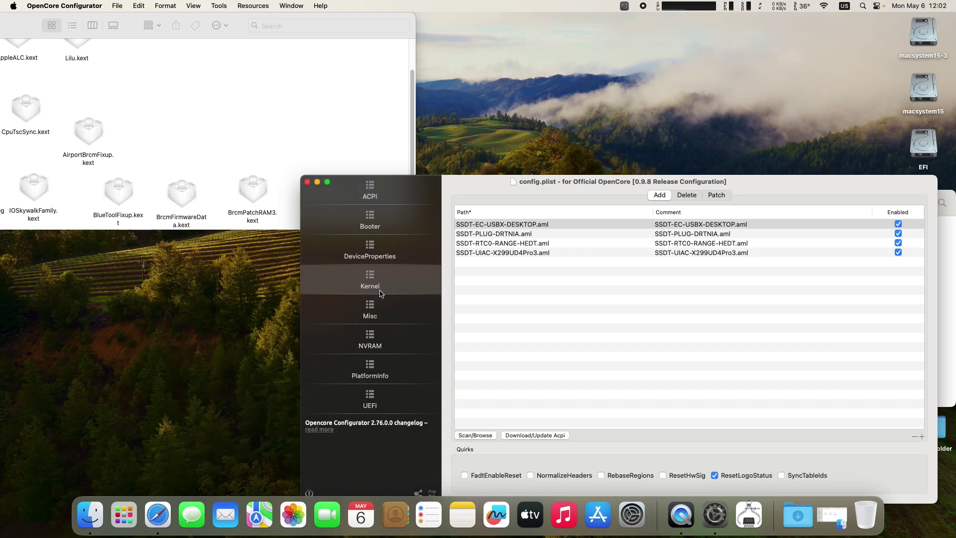
{"action": "scroll", "coordinate": [629, 313], "scroll_direction": "down", "scroll_amount": 2}
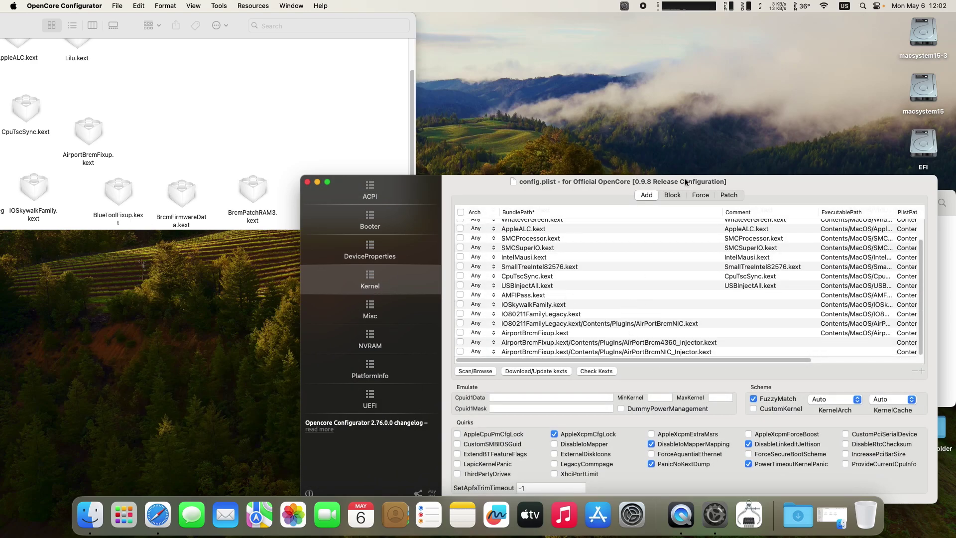
{"action": "left_click_drag", "start_coordinate": [721, 185], "coordinate": [728, 90]}
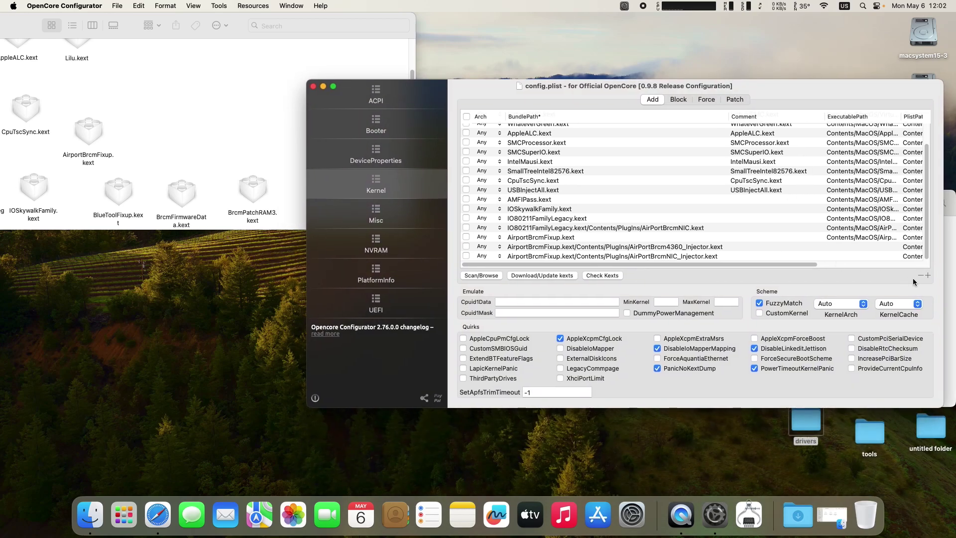
{"action": "left_click", "coordinate": [929, 276]}
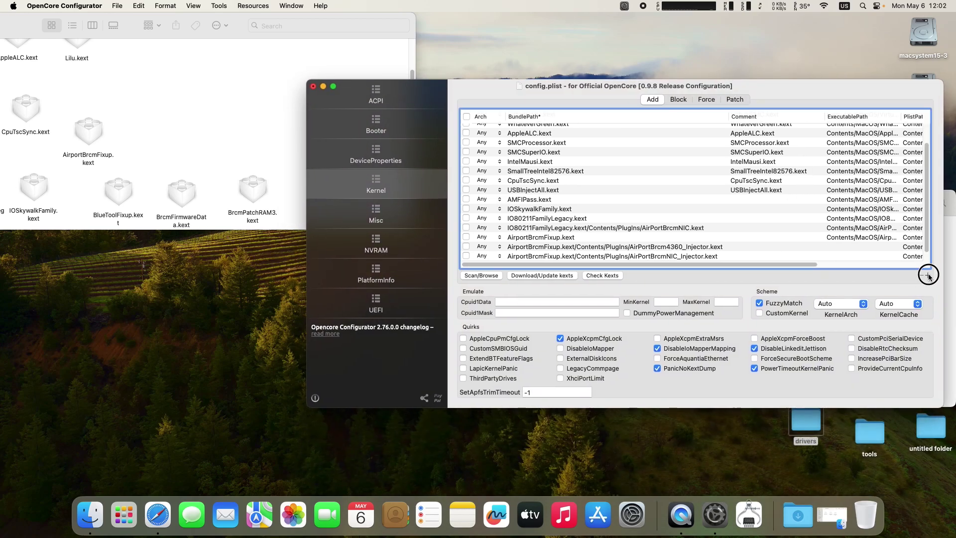
{"action": "scroll", "coordinate": [924, 238], "scroll_direction": "down", "scroll_amount": 3}
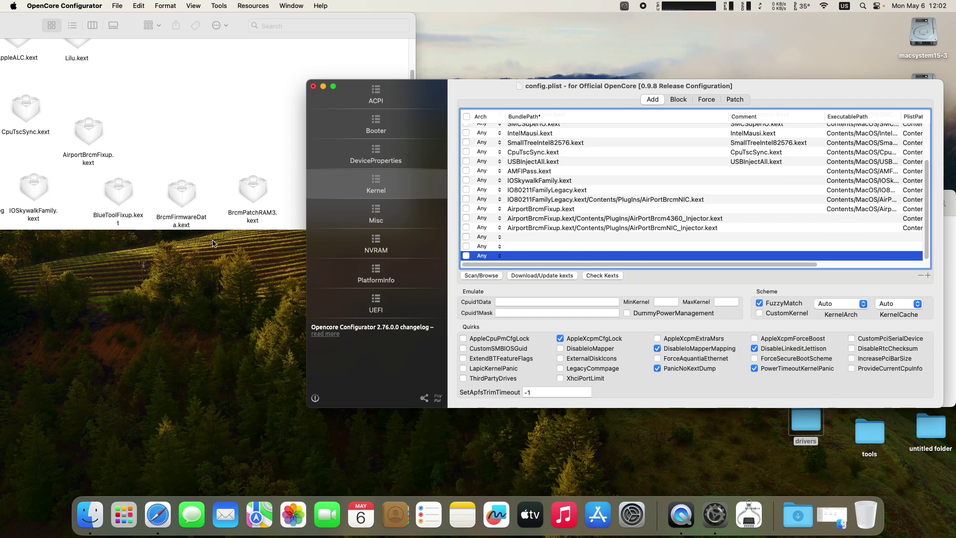
Add BlueToolFixup.kext, BrcmFirmwareData.kext and BrcmPatchRAM3.kext to the Kernel kext list in that order, directly below the AirportBrcmFixup entries
{"action": "left_click", "coordinate": [182, 160]}
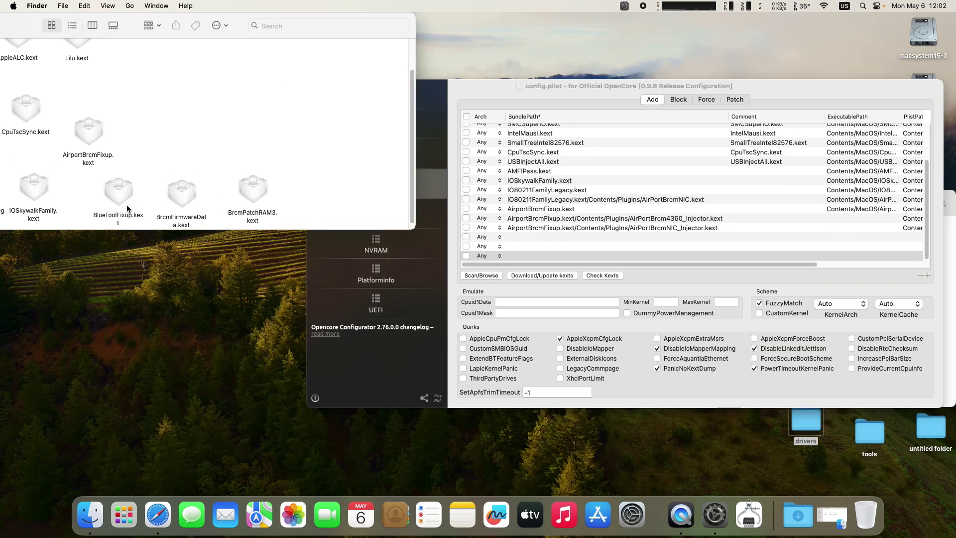
{"action": "left_click_drag", "start_coordinate": [117, 196], "coordinate": [531, 238]}
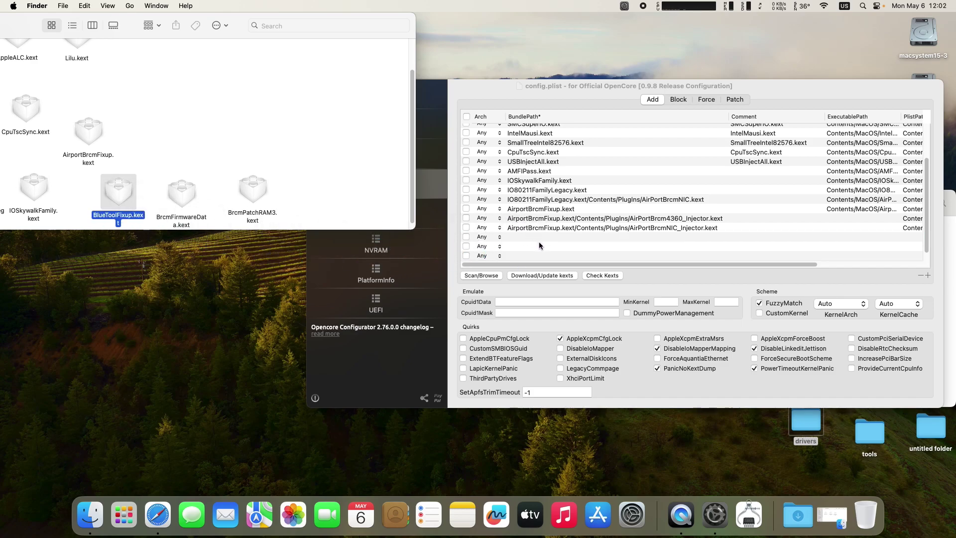
{"action": "scroll", "coordinate": [544, 230], "scroll_direction": "down", "scroll_amount": 5}
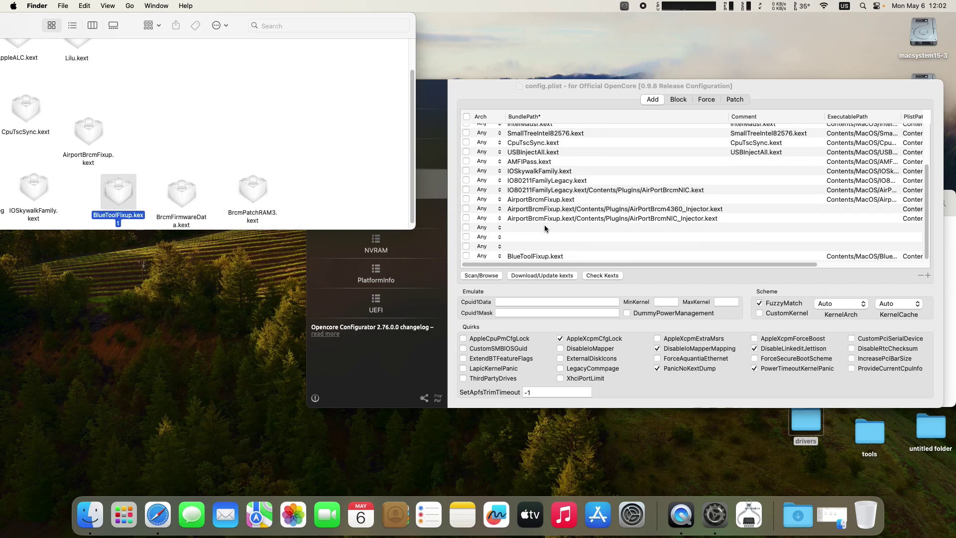
{"action": "left_click", "coordinate": [551, 256]}
{"action": "left_click_drag", "start_coordinate": [552, 256], "coordinate": [550, 227]}
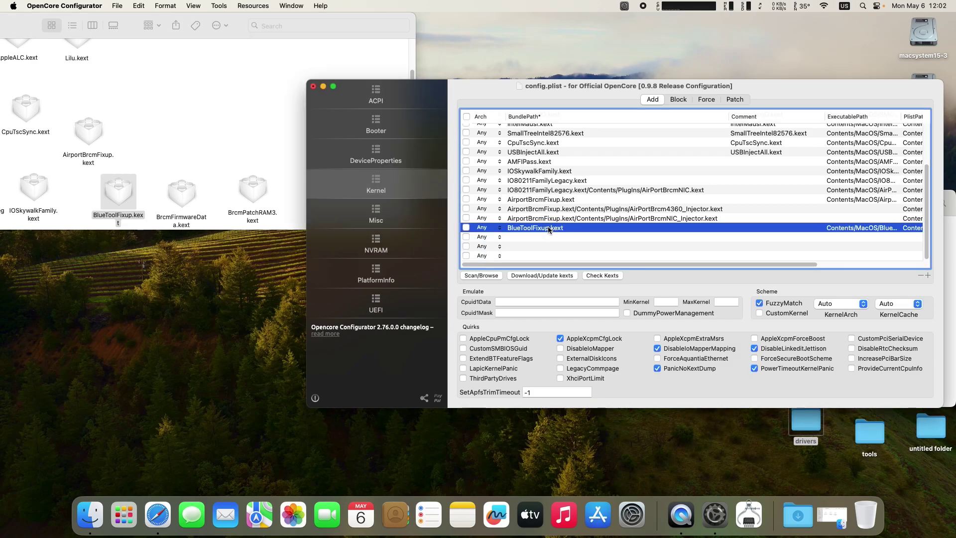
{"action": "left_click", "coordinate": [182, 197]}
{"action": "left_click_drag", "start_coordinate": [183, 198], "coordinate": [529, 245]}
{"action": "left_click_drag", "start_coordinate": [252, 192], "coordinate": [545, 249]}
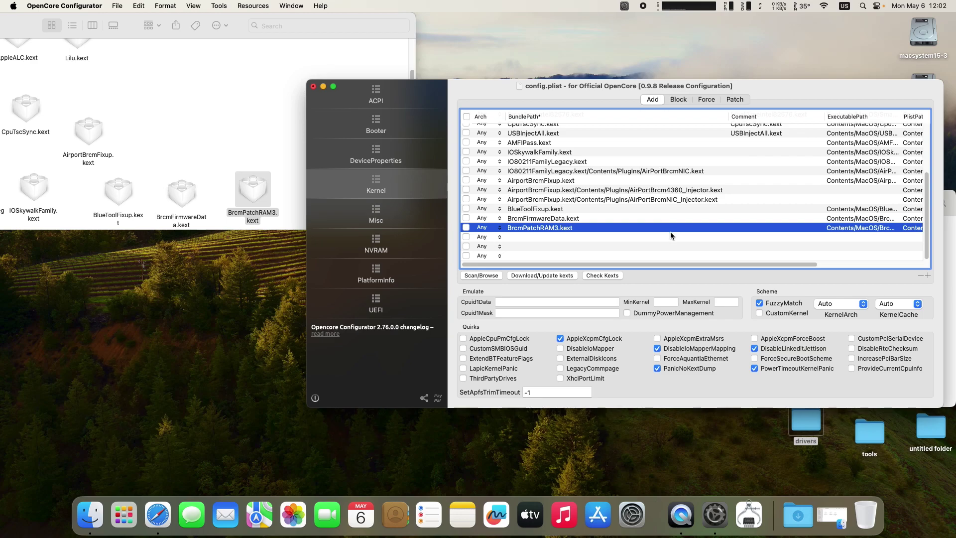
Delete the three empty entries at the end of the Kernel kext list
{"action": "left_click", "coordinate": [758, 256]}
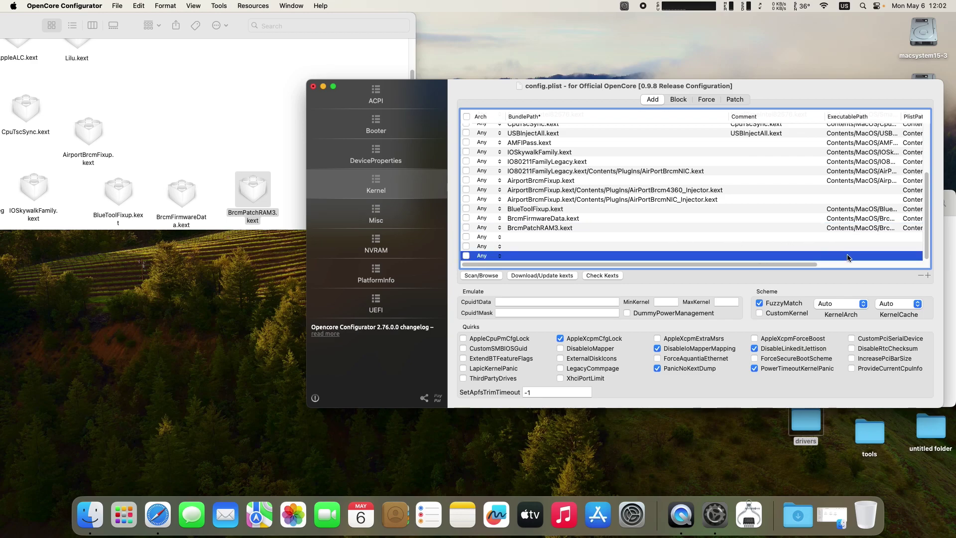
{"action": "left_click", "coordinate": [921, 276]}
{"action": "left_click", "coordinate": [921, 275]}
{"action": "left_click", "coordinate": [920, 275]}
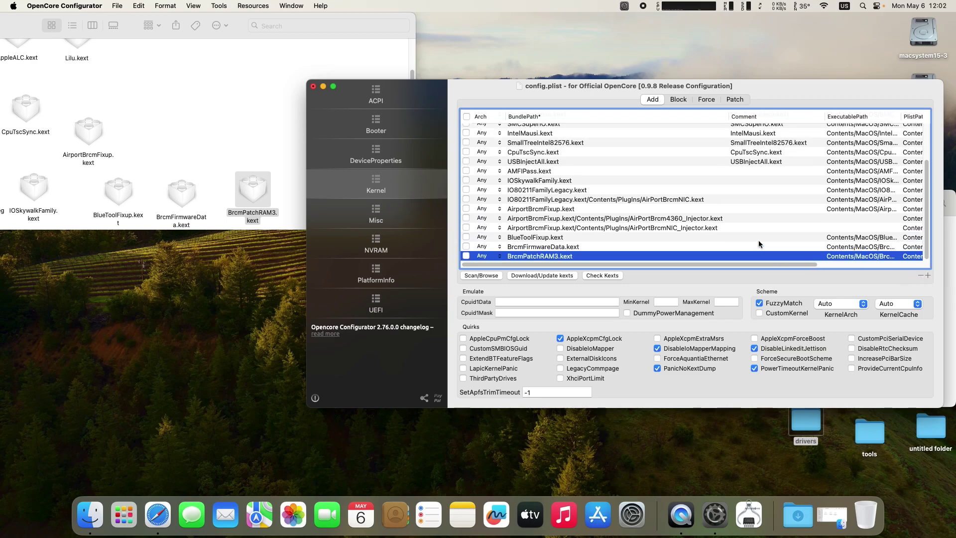
Save config.plist with the added Bluetooth kexts
{"action": "left_click_drag", "start_coordinate": [617, 265], "coordinate": [544, 284]}
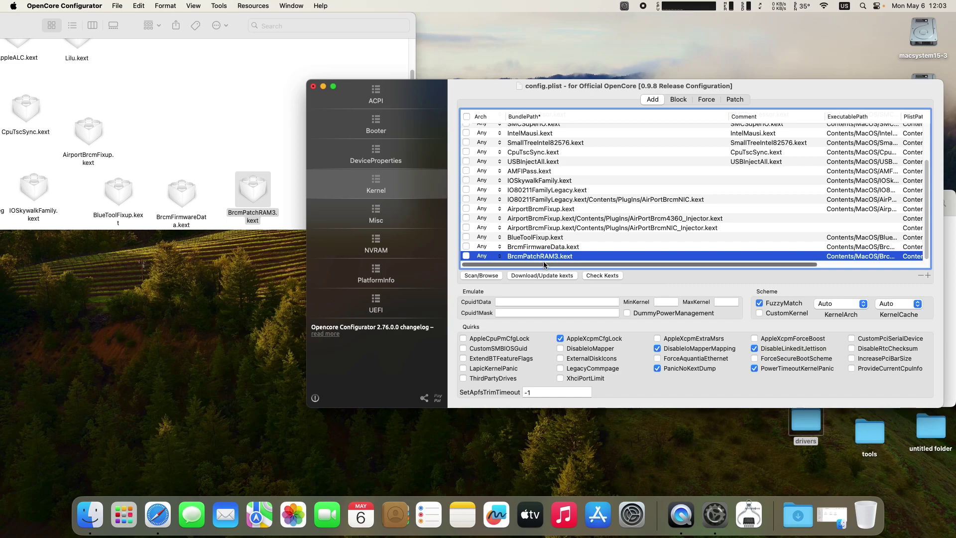
{"action": "left_click_drag", "start_coordinate": [574, 265], "coordinate": [486, 273]}
{"action": "left_click", "coordinate": [117, 5]}
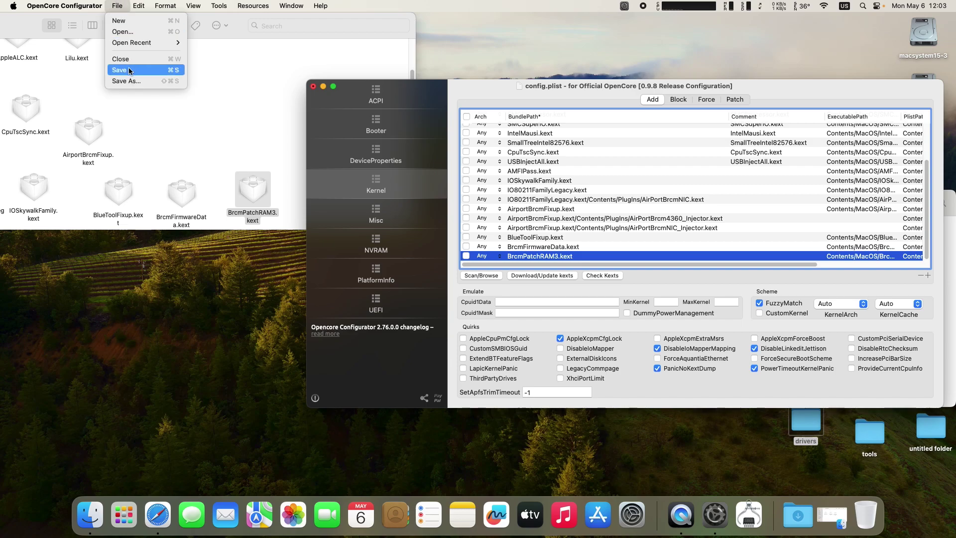
{"action": "left_click", "coordinate": [128, 69]}
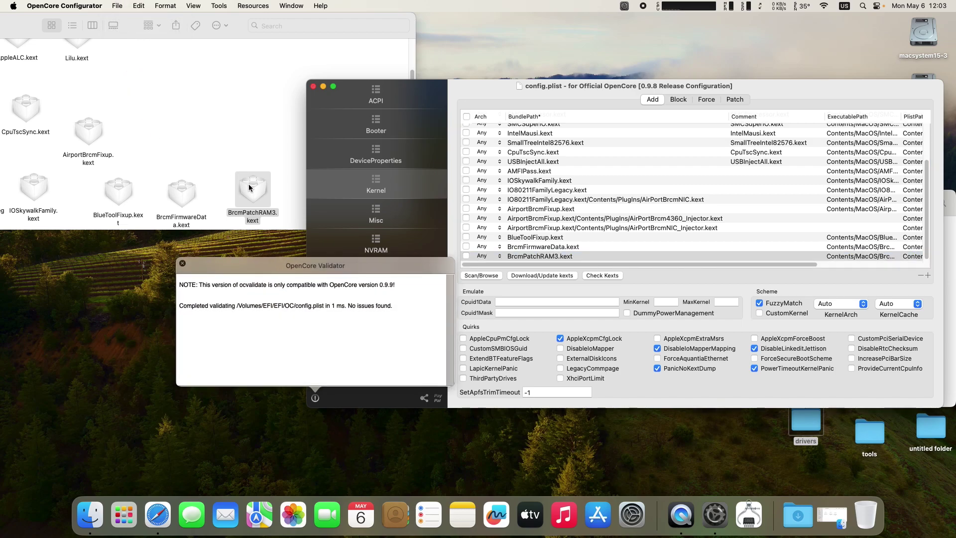
Close config.plist, the EFI Kexts folder and the bluetooth-kext folder so that only the desktop remains
{"action": "left_click", "coordinate": [313, 87]}
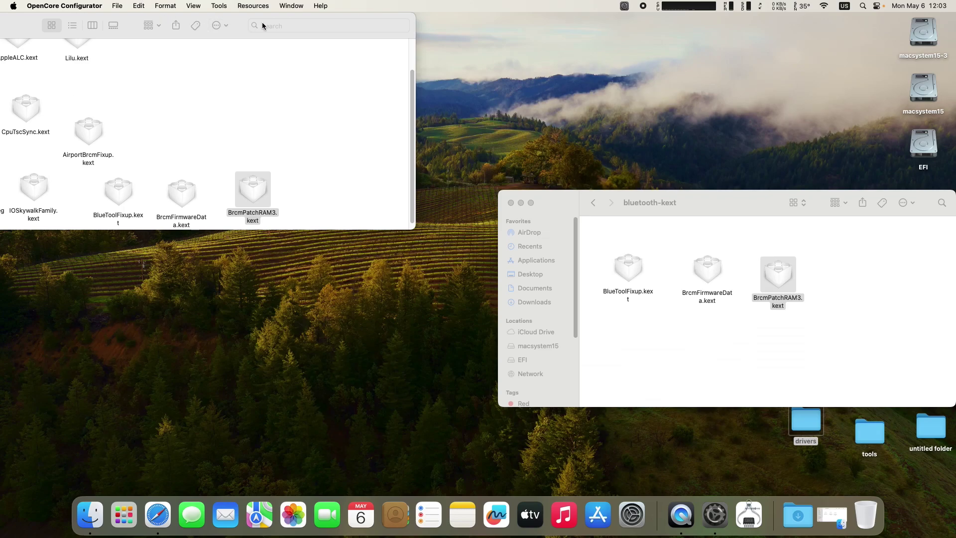
{"action": "left_click_drag", "start_coordinate": [299, 19], "coordinate": [573, 129]}
{"action": "left_click_drag", "start_coordinate": [129, 146], "coordinate": [379, 140]}
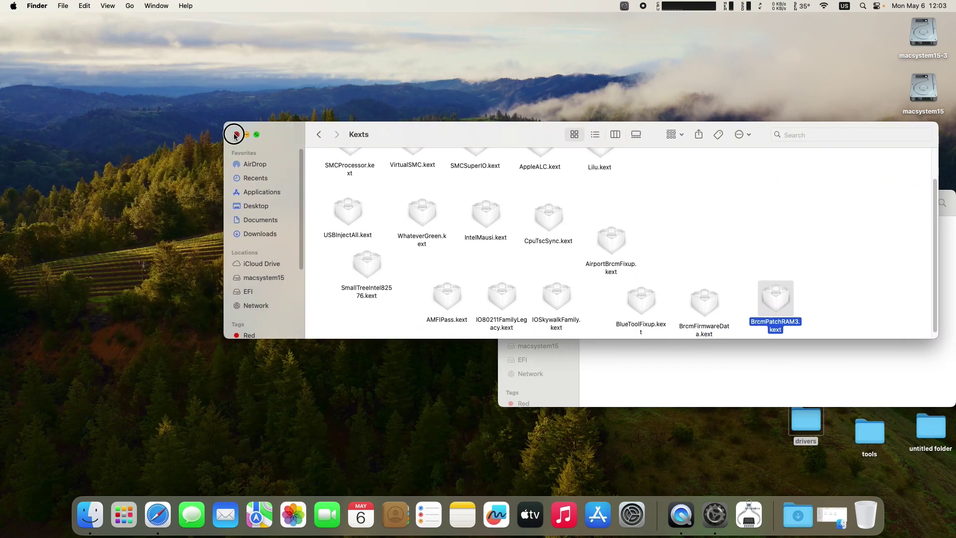
{"action": "left_click", "coordinate": [237, 133]}
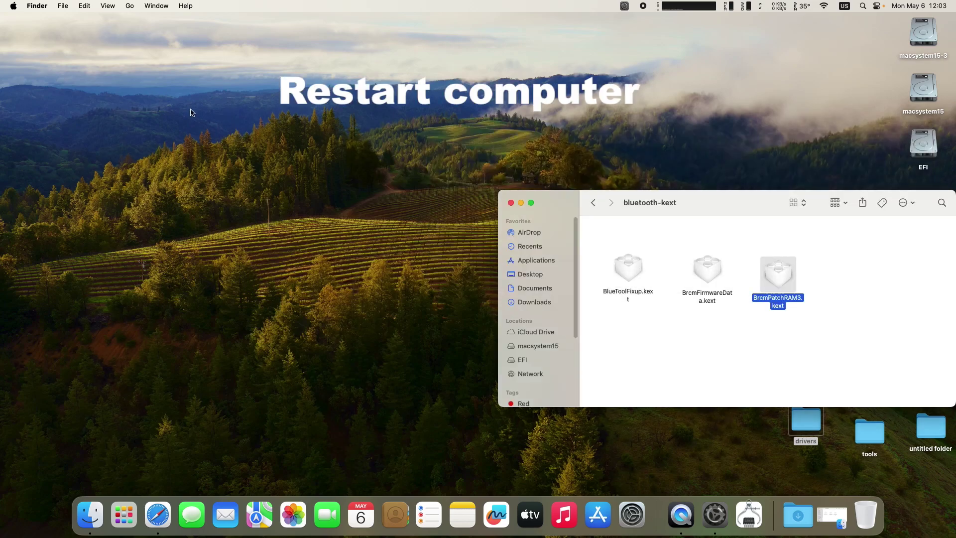
{"action": "left_click", "coordinate": [510, 204]}
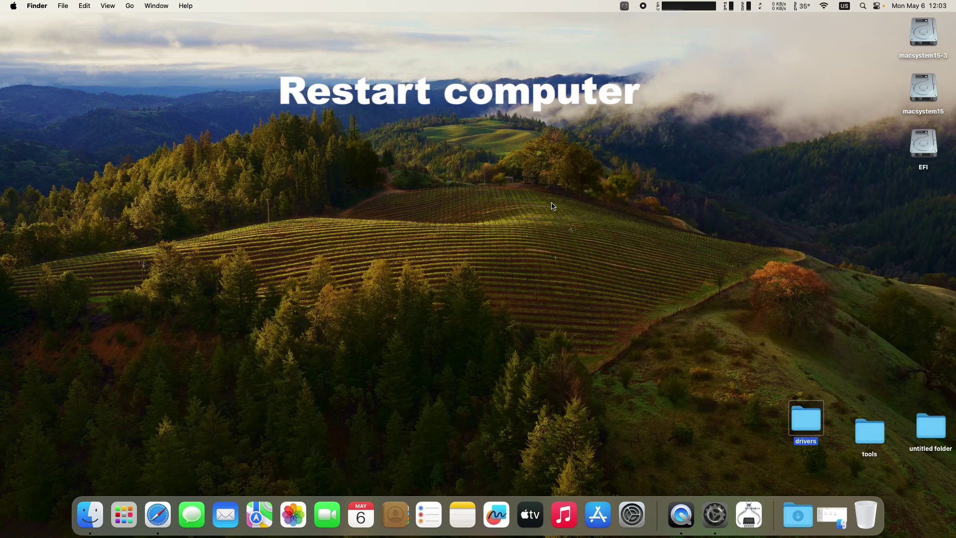
{"action": "left_click", "coordinate": [552, 206]}
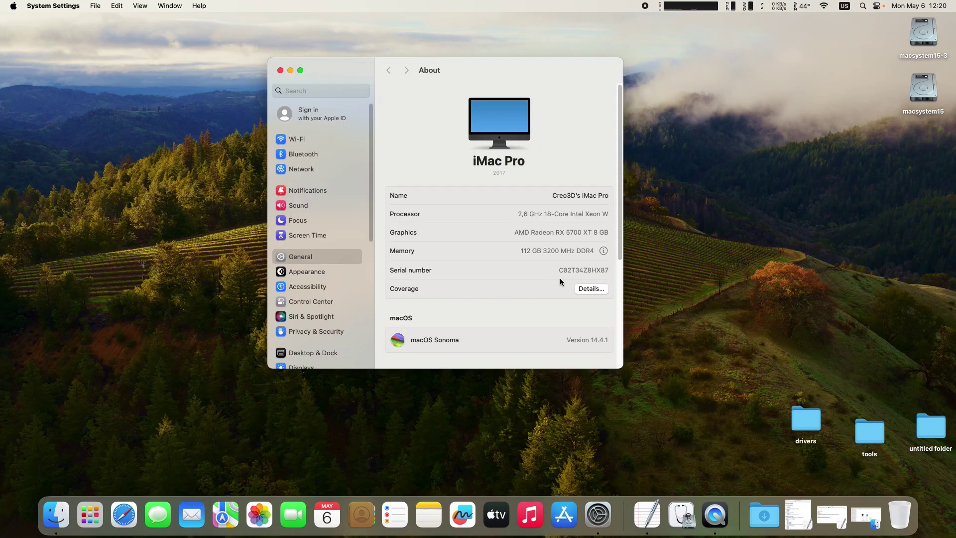
Open the full system report from the About page and examine its Bluetooth and USB sections for the Broadcom controller
{"action": "left_click_drag", "start_coordinate": [617, 241], "coordinate": [619, 356]}
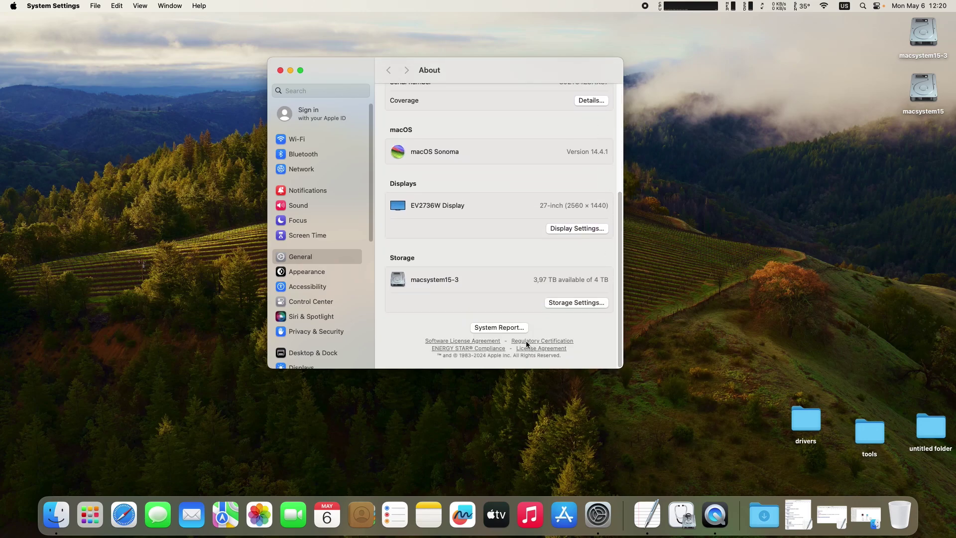
{"action": "left_click", "coordinate": [499, 327]}
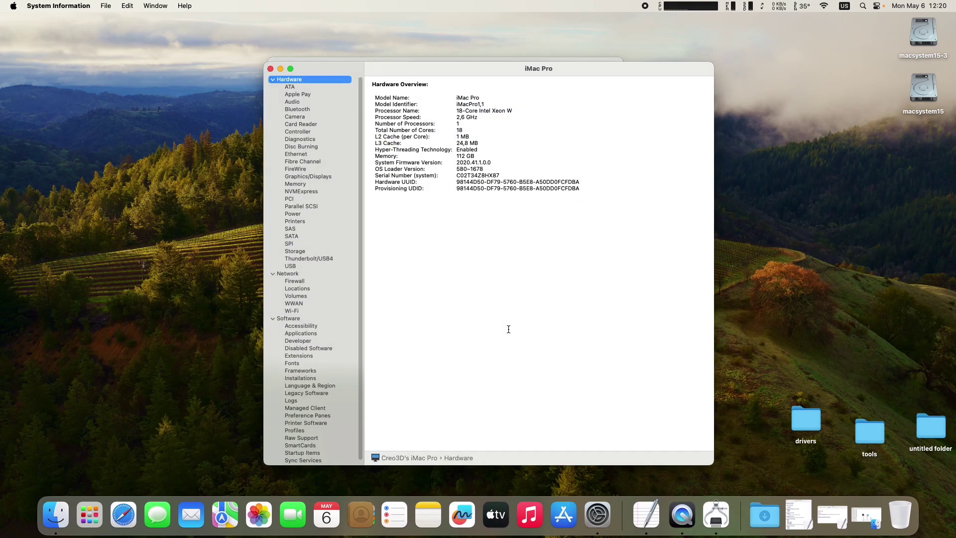
{"action": "left_click", "coordinate": [324, 110]}
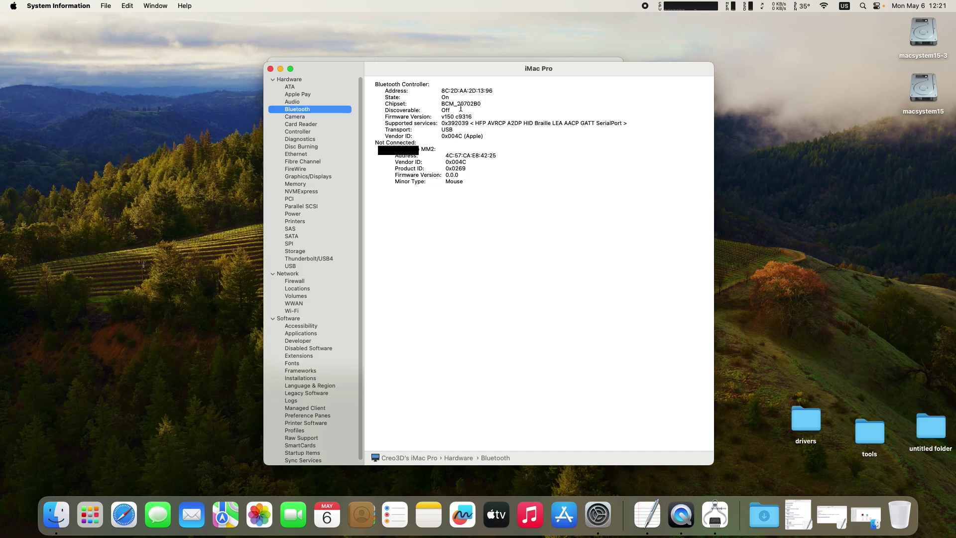
{"action": "left_click", "coordinate": [305, 265]}
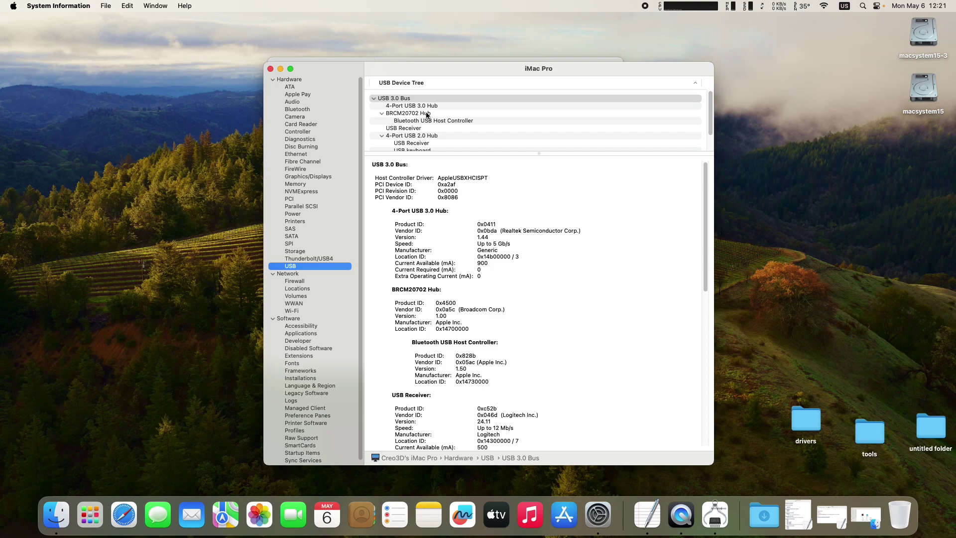
Quit the system report, check the Bluetooth page in the settings and close the settings window
{"action": "key", "text": "cmd+q"}
{"action": "left_click", "coordinate": [302, 154]}
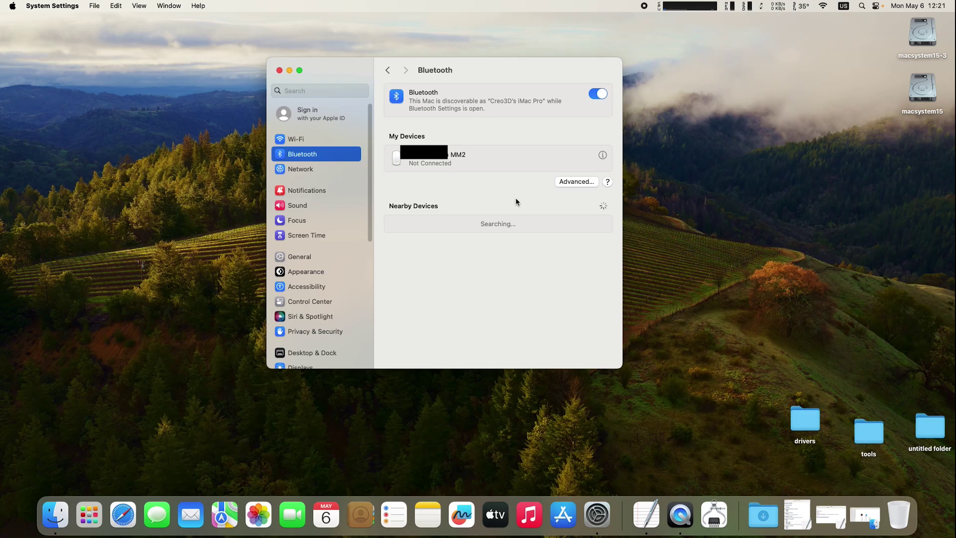
{"action": "left_click", "coordinate": [280, 70]}
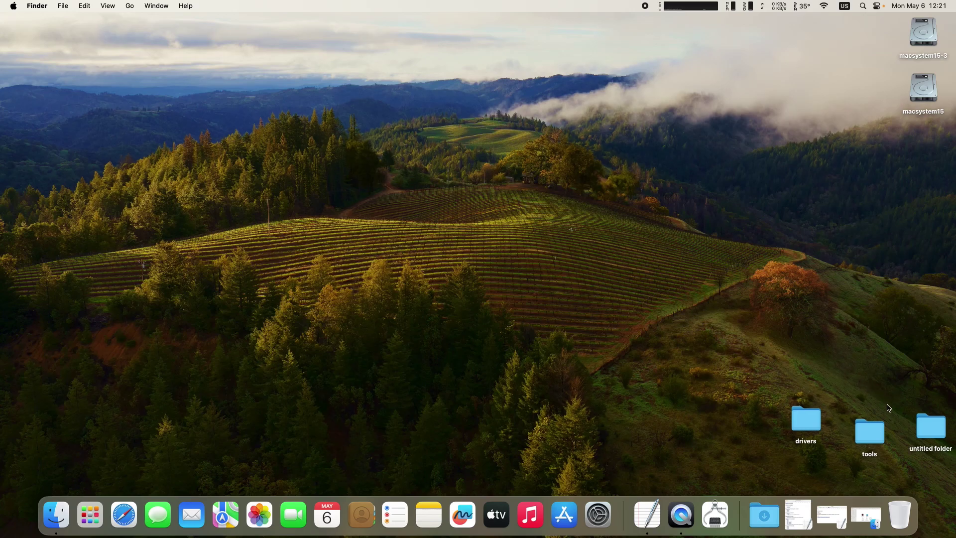
Restore the minimized settings note and look at its NVRAM boot arguments line
{"action": "left_click", "coordinate": [836, 512]}
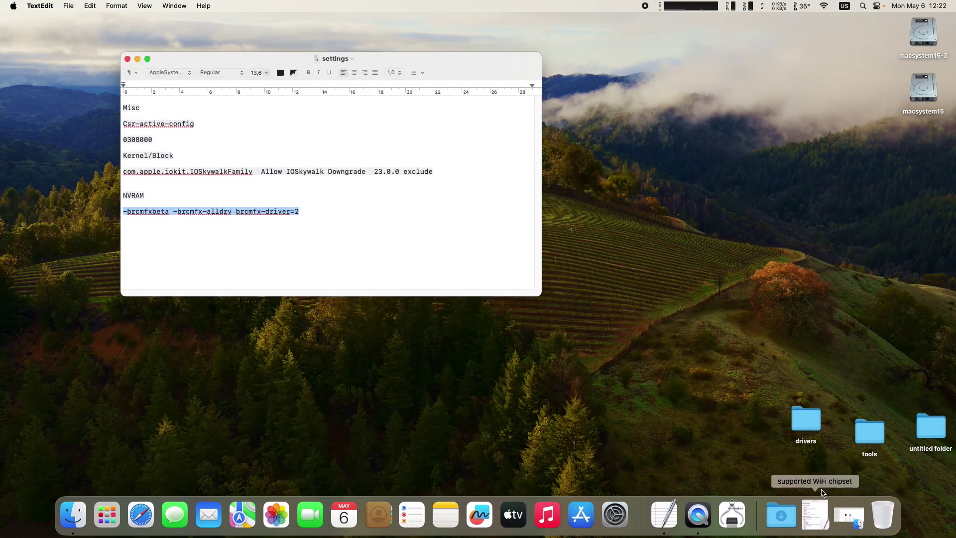
{"action": "left_click", "coordinate": [303, 228]}
{"action": "left_click_drag", "start_coordinate": [303, 228], "coordinate": [300, 217]}
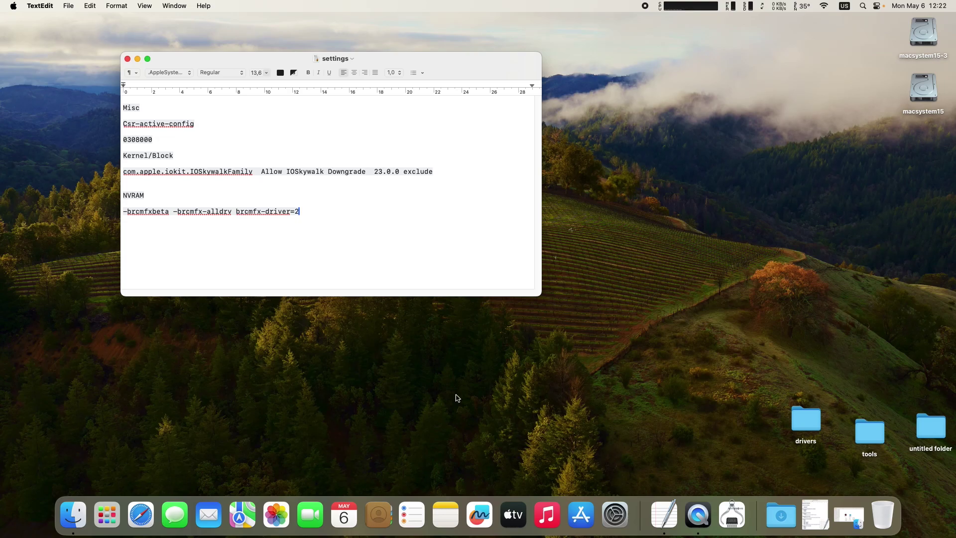
Switch to OpenCore Configurator by launching it with an untitled configuration
{"action": "left_click", "coordinate": [111, 508]}
{"action": "left_click_drag", "start_coordinate": [626, 396], "coordinate": [508, 397]}
{"action": "left_click", "coordinate": [371, 154]}
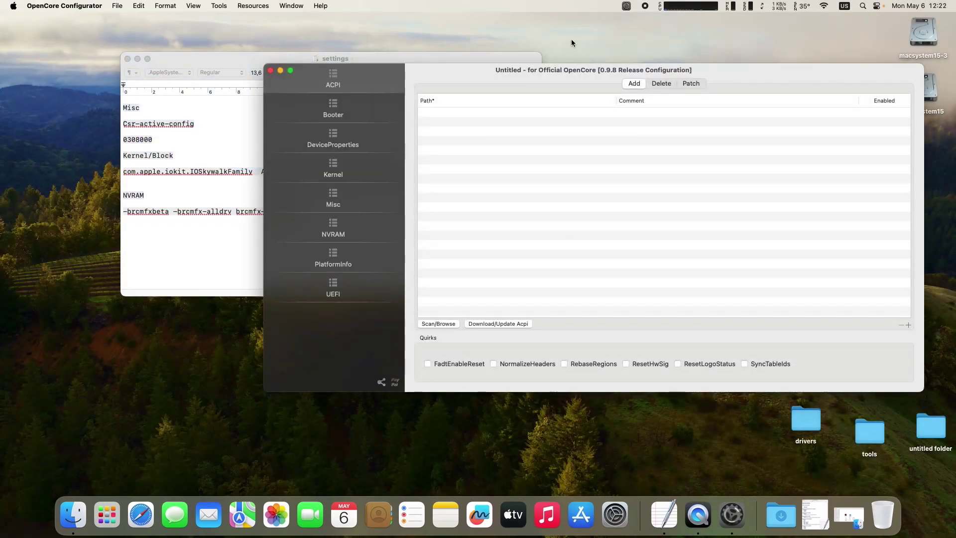
Mount the EFI partition on disk2s1, authorizing with the account password, and open its config.plist
{"action": "left_click", "coordinate": [627, 7]}
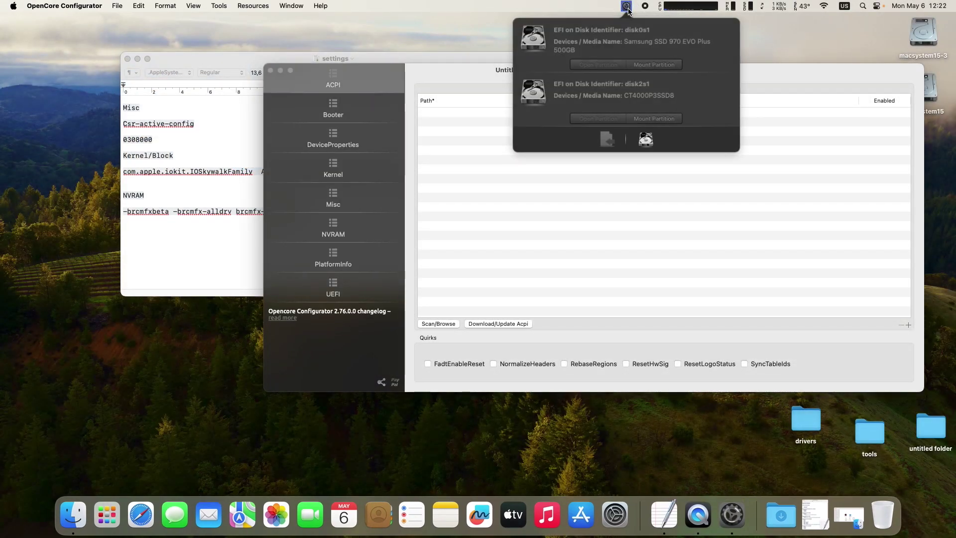
{"action": "left_click", "coordinate": [650, 118]}
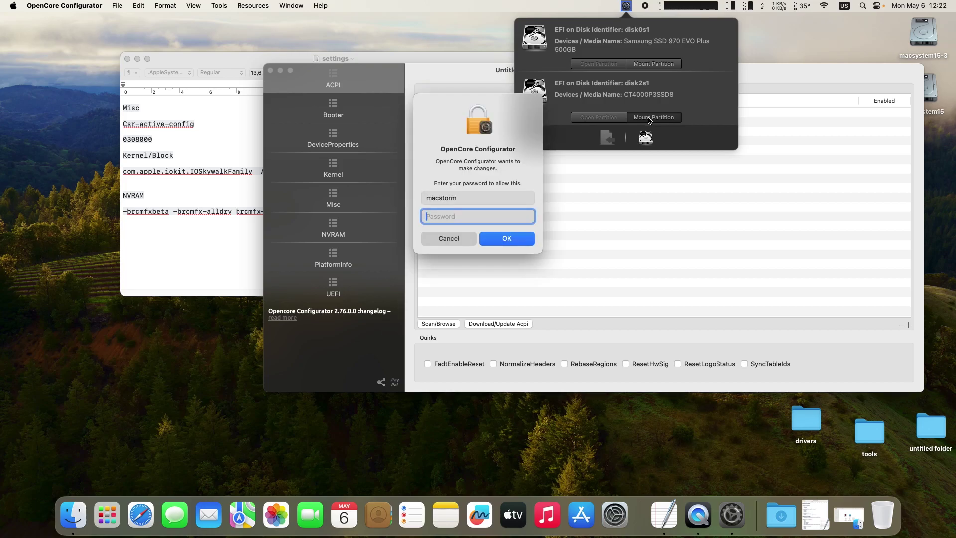
{"action": "type", "text": "••"}
{"action": "key", "text": "Return"}
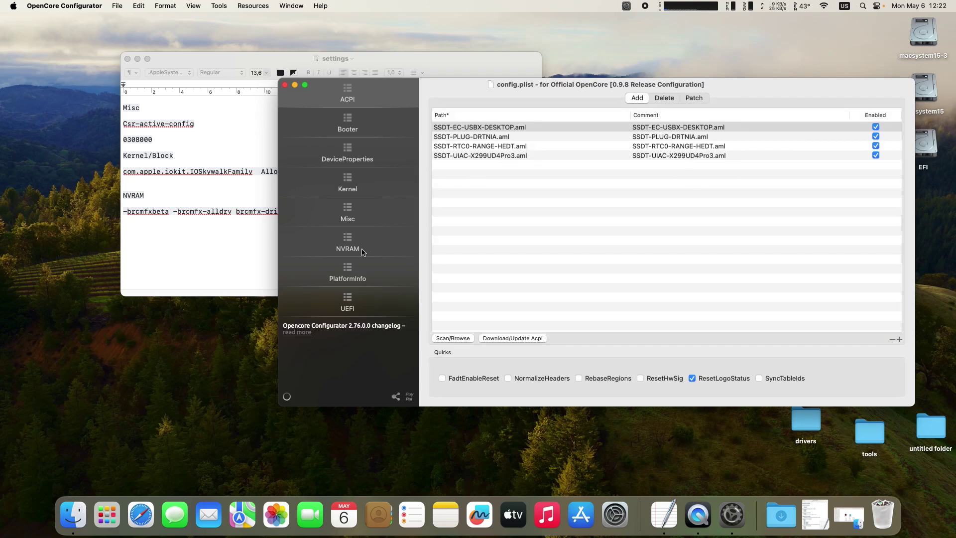
Show config.plist's NVRAM section and copy "-brcmfxbeta -brcmfx-alldrv brcmfx-driver=2" from the settings note
{"action": "left_click", "coordinate": [363, 249]}
{"action": "left_click", "coordinate": [225, 211]}
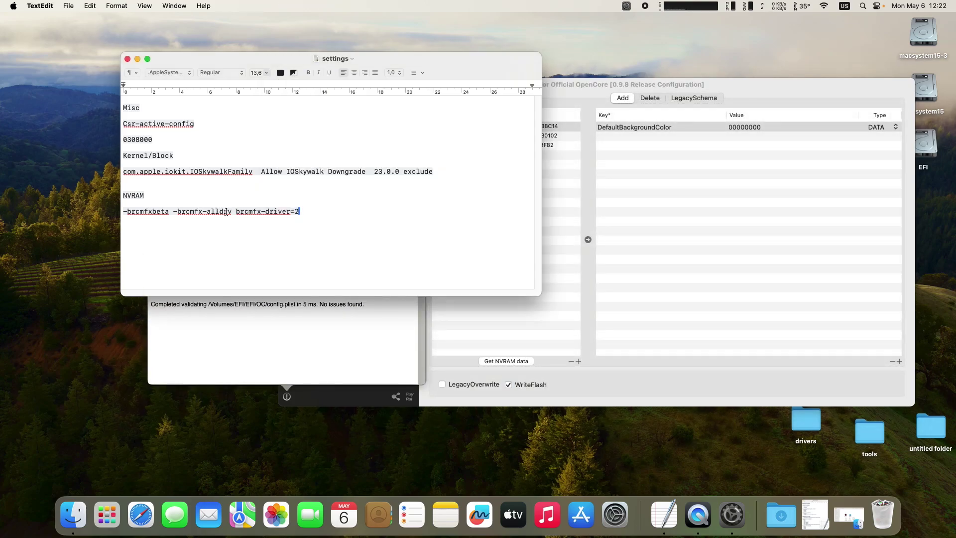
{"action": "left_click_drag", "start_coordinate": [125, 206], "coordinate": [175, 216]}
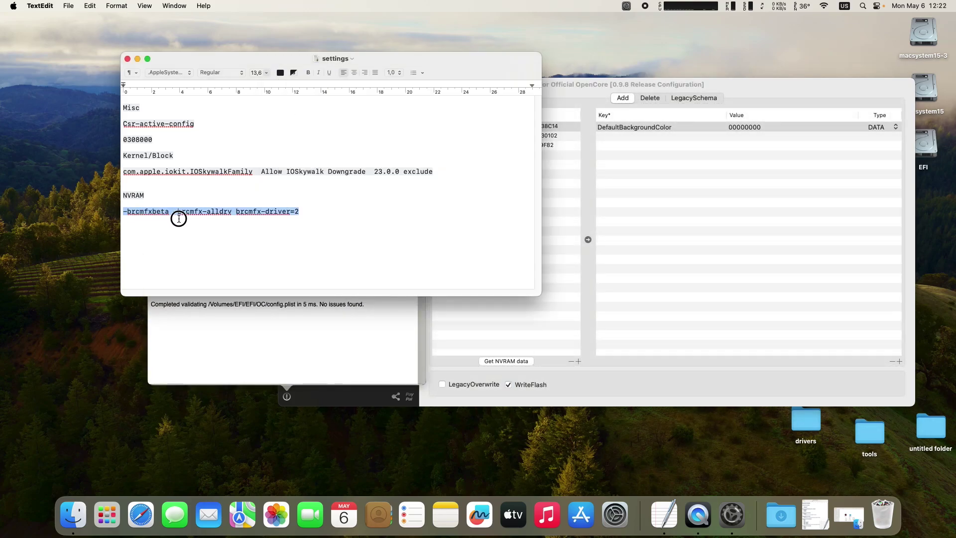
{"action": "right_click", "coordinate": [267, 218]}
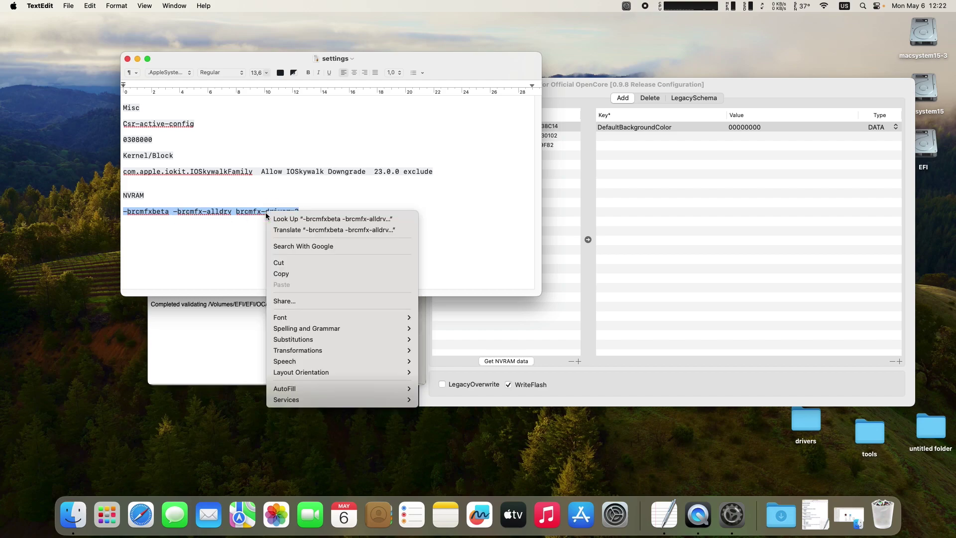
{"action": "left_click", "coordinate": [295, 274]}
Append "-brcmfxbeta -brcmfx-alldrv brcmfx-driver=2" to the boot-args value under UUID 7C436110-AB2A-4BBB-A880-FE41995C9F82
{"action": "left_click", "coordinate": [559, 205]}
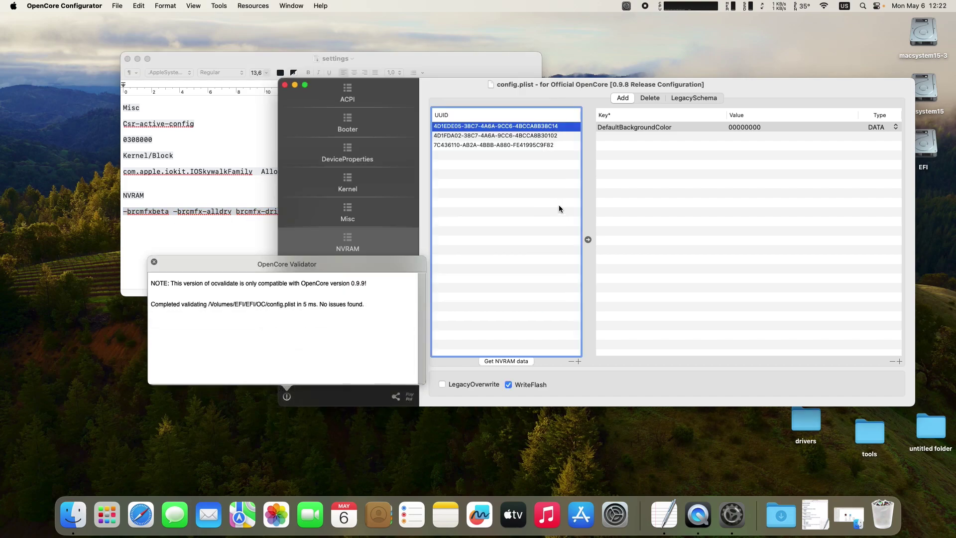
{"action": "left_click", "coordinate": [530, 145]}
{"action": "left_click_drag", "start_coordinate": [731, 88], "coordinate": [527, 101]}
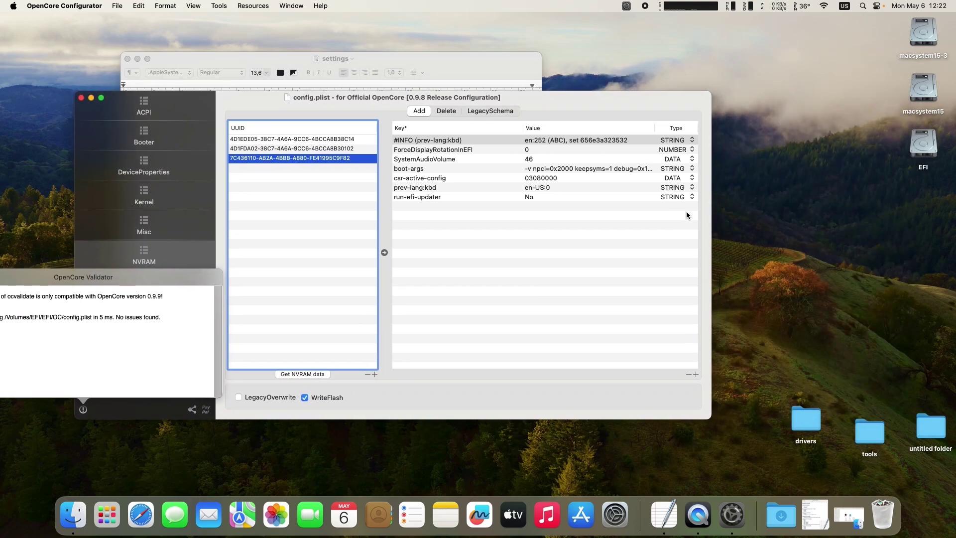
{"action": "left_click_drag", "start_coordinate": [711, 217], "coordinate": [890, 217]}
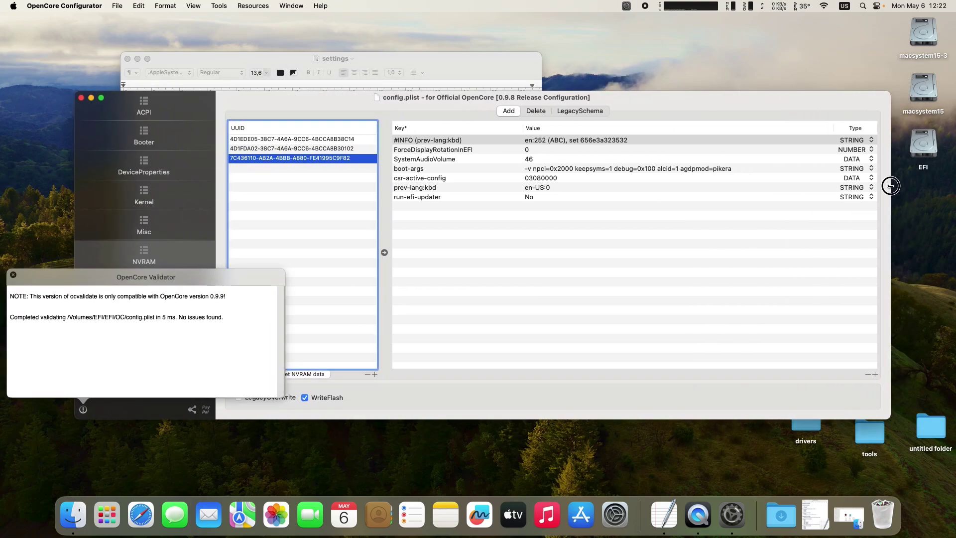
{"action": "left_click", "coordinate": [736, 171]}
{"action": "left_click", "coordinate": [735, 170]}
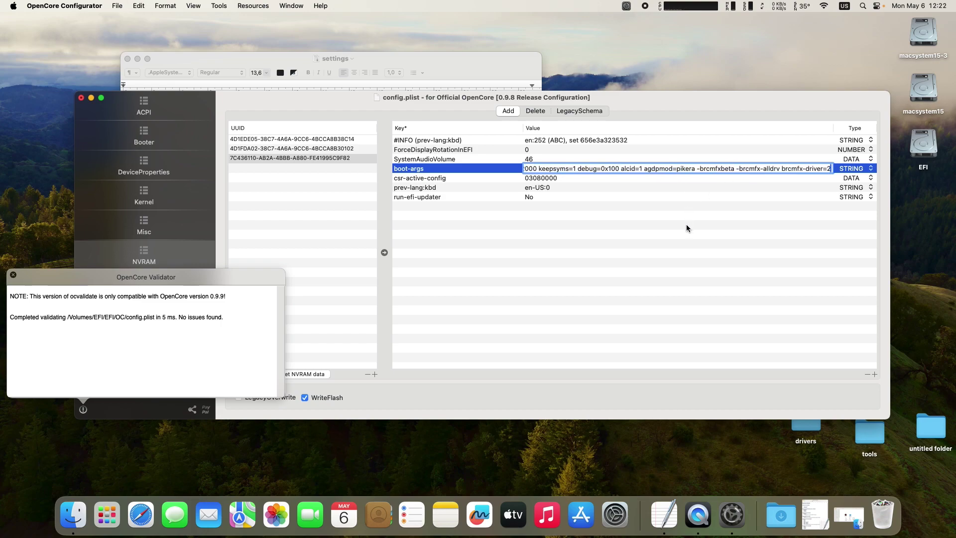
{"action": "key", "text": "Return"}
Save config.plist, widen the Value column to check the full boot-args string, and close the file
{"action": "left_click", "coordinate": [117, 5]}
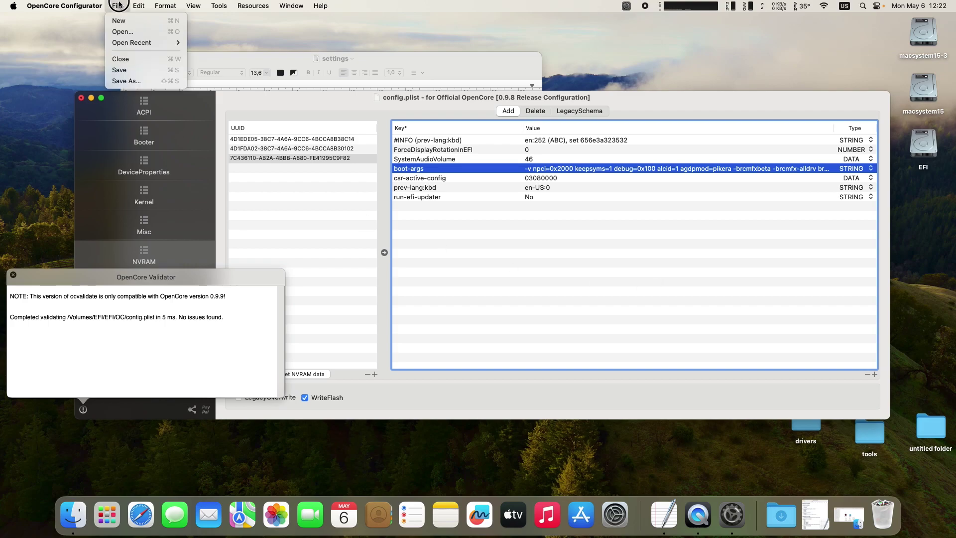
{"action": "left_click", "coordinate": [133, 69]}
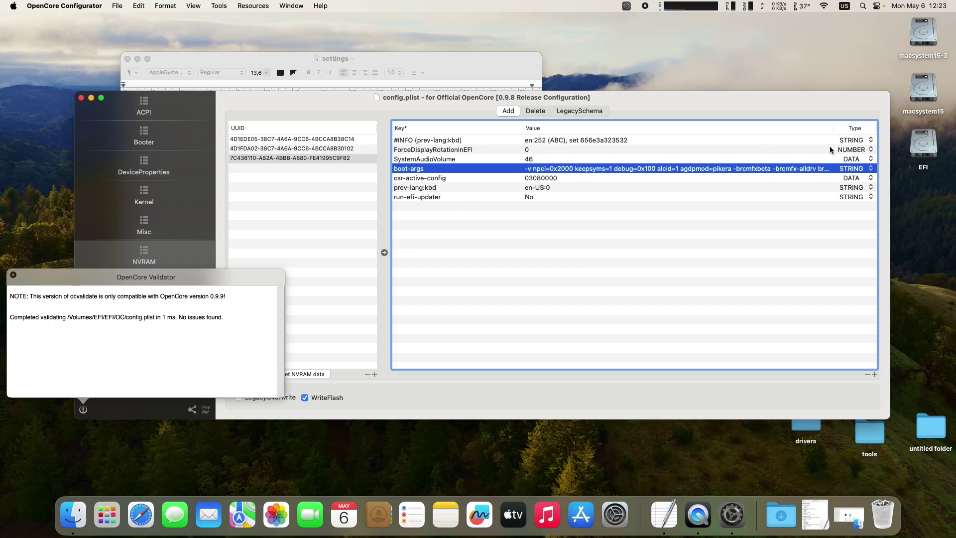
{"action": "left_click_drag", "start_coordinate": [834, 131], "coordinate": [876, 141]}
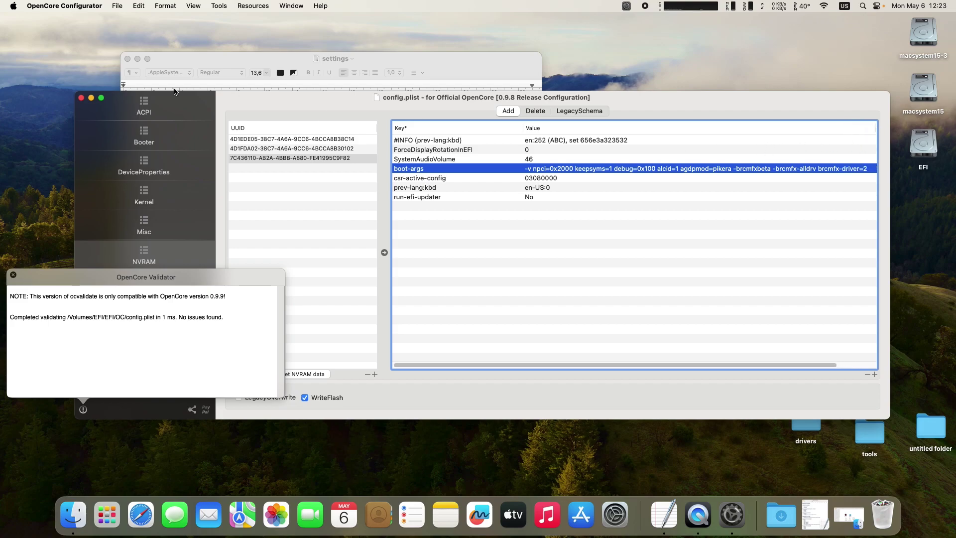
{"action": "left_click", "coordinate": [85, 102]}
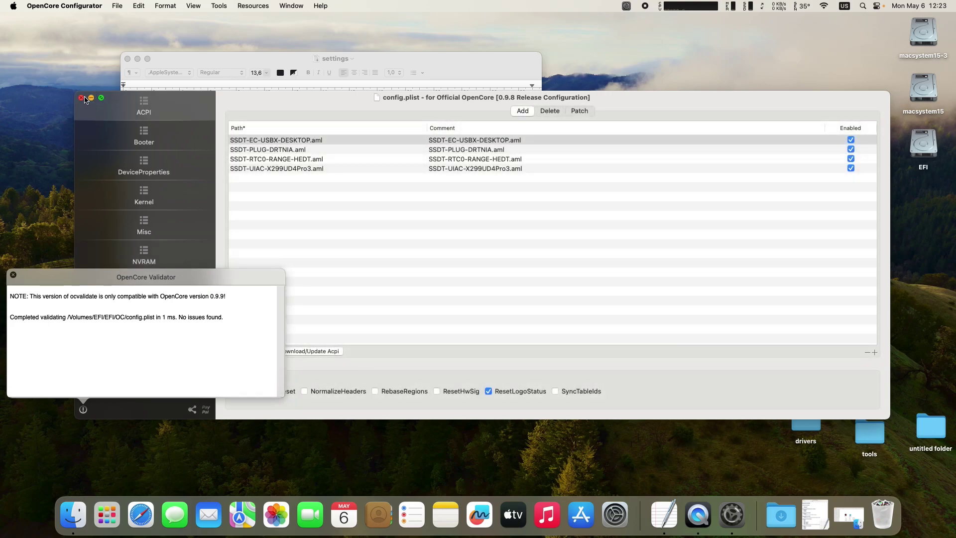
{"action": "left_click", "coordinate": [82, 99]}
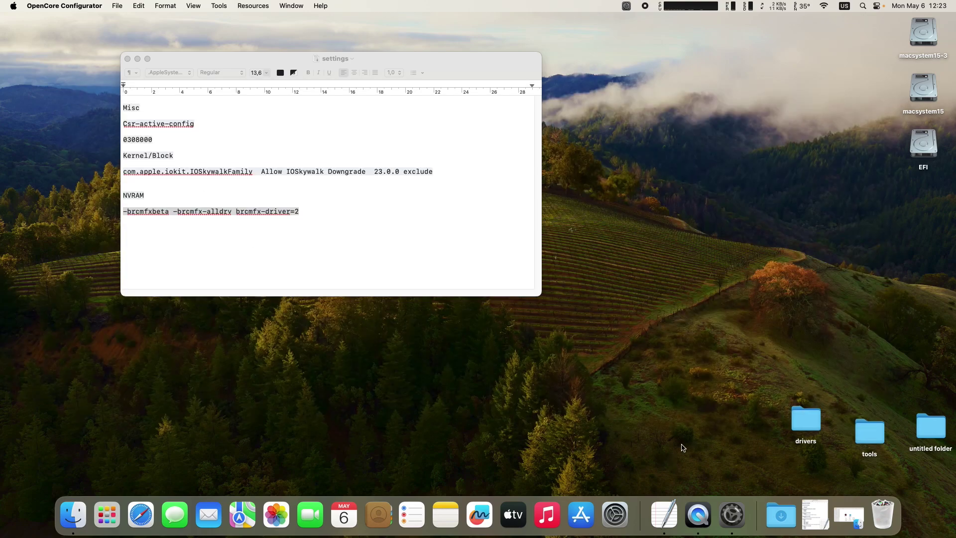
Restore the minimized supported WiFi chipset document and close the settings note
{"action": "left_click", "coordinate": [815, 515]}
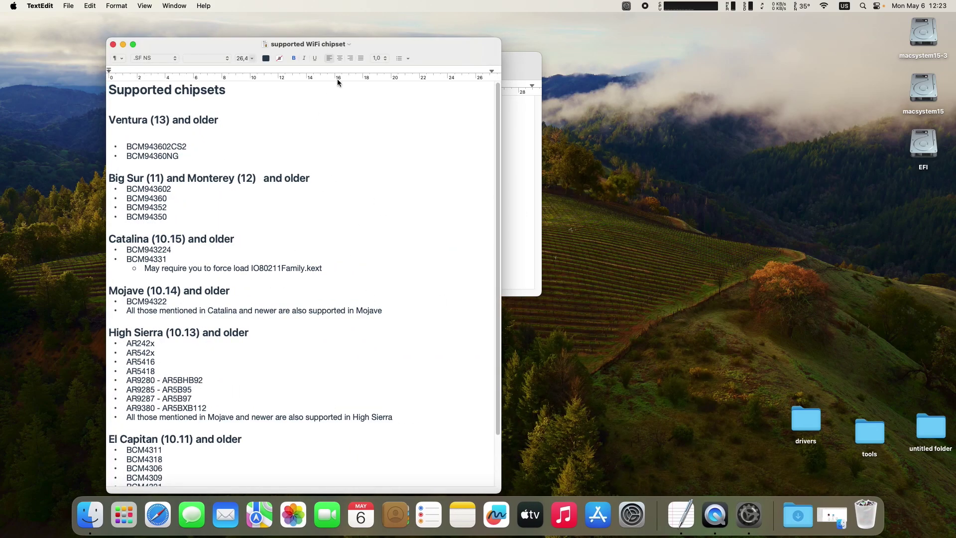
{"action": "left_click_drag", "start_coordinate": [426, 44], "coordinate": [458, 22]}
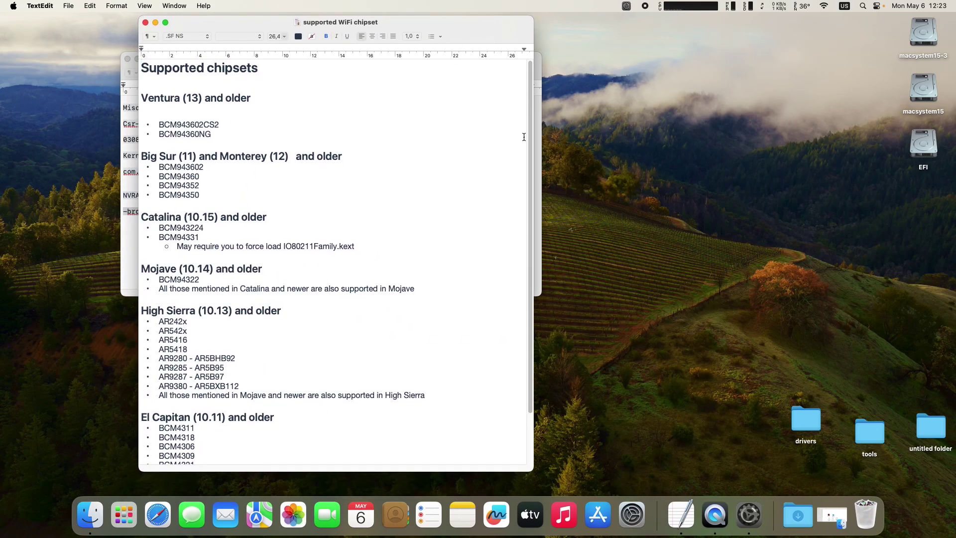
{"action": "left_click", "coordinate": [131, 142]}
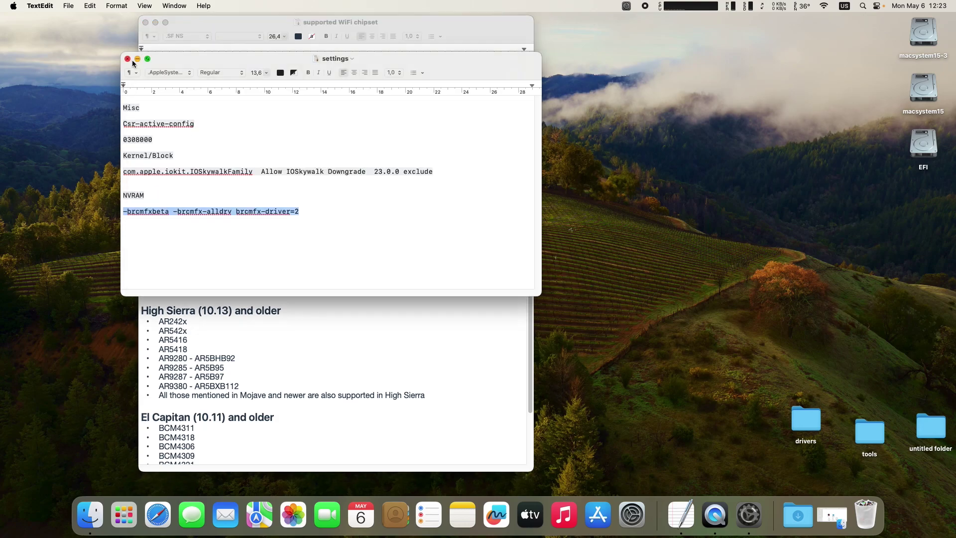
{"action": "left_click", "coordinate": [128, 59]}
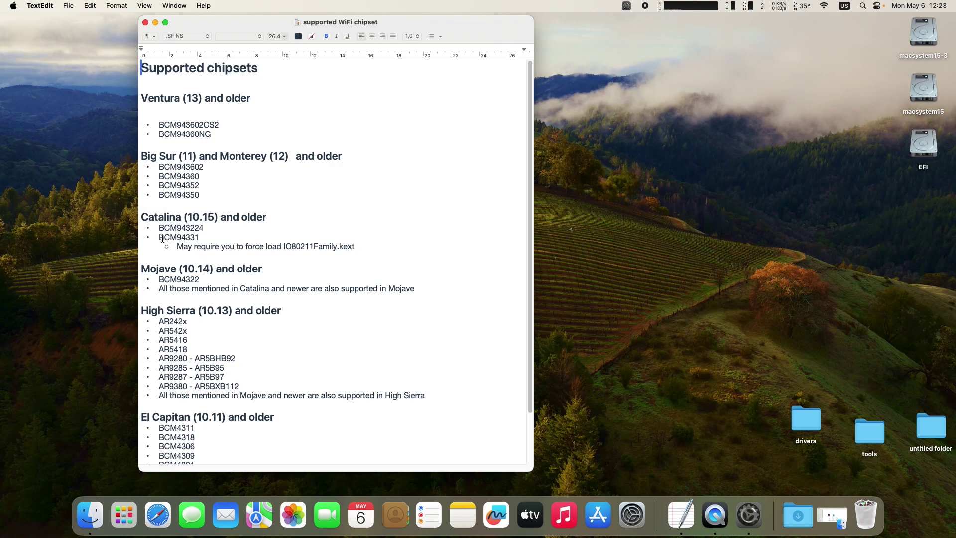
Point out the BCM94331 entry under Catalina (10.15) by selecting it in the chipset list, then deselect it
{"action": "triple_click", "coordinate": [200, 240]}
{"action": "double_click", "coordinate": [201, 240]}
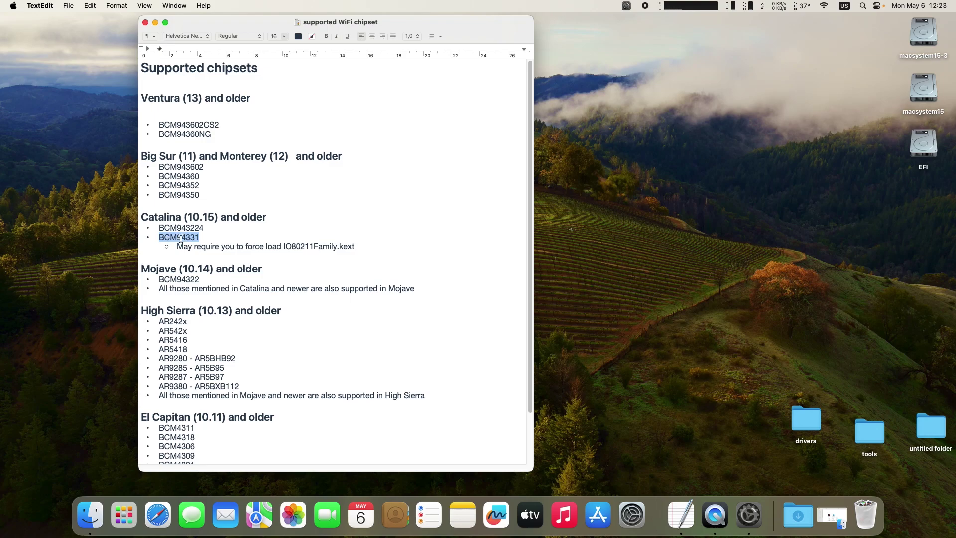
{"action": "left_click", "coordinate": [210, 238]}
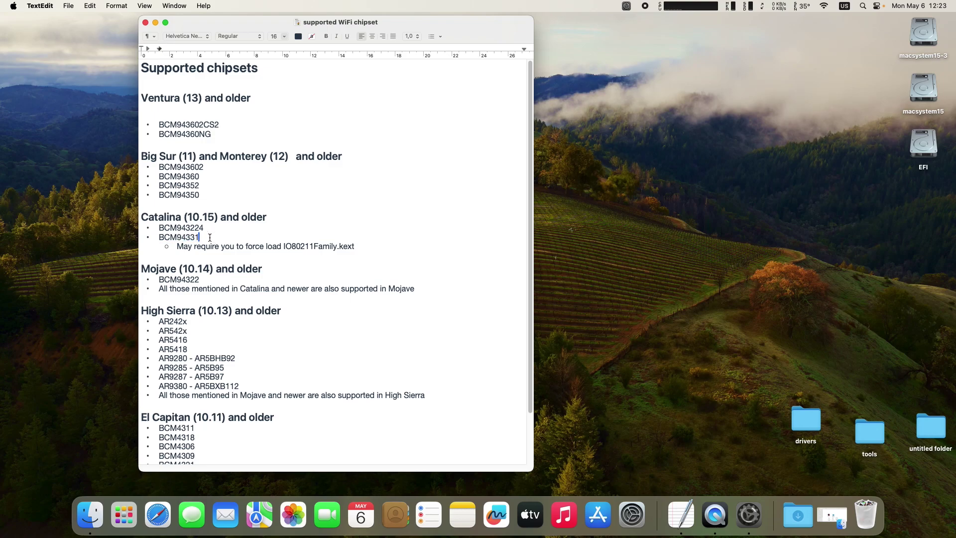